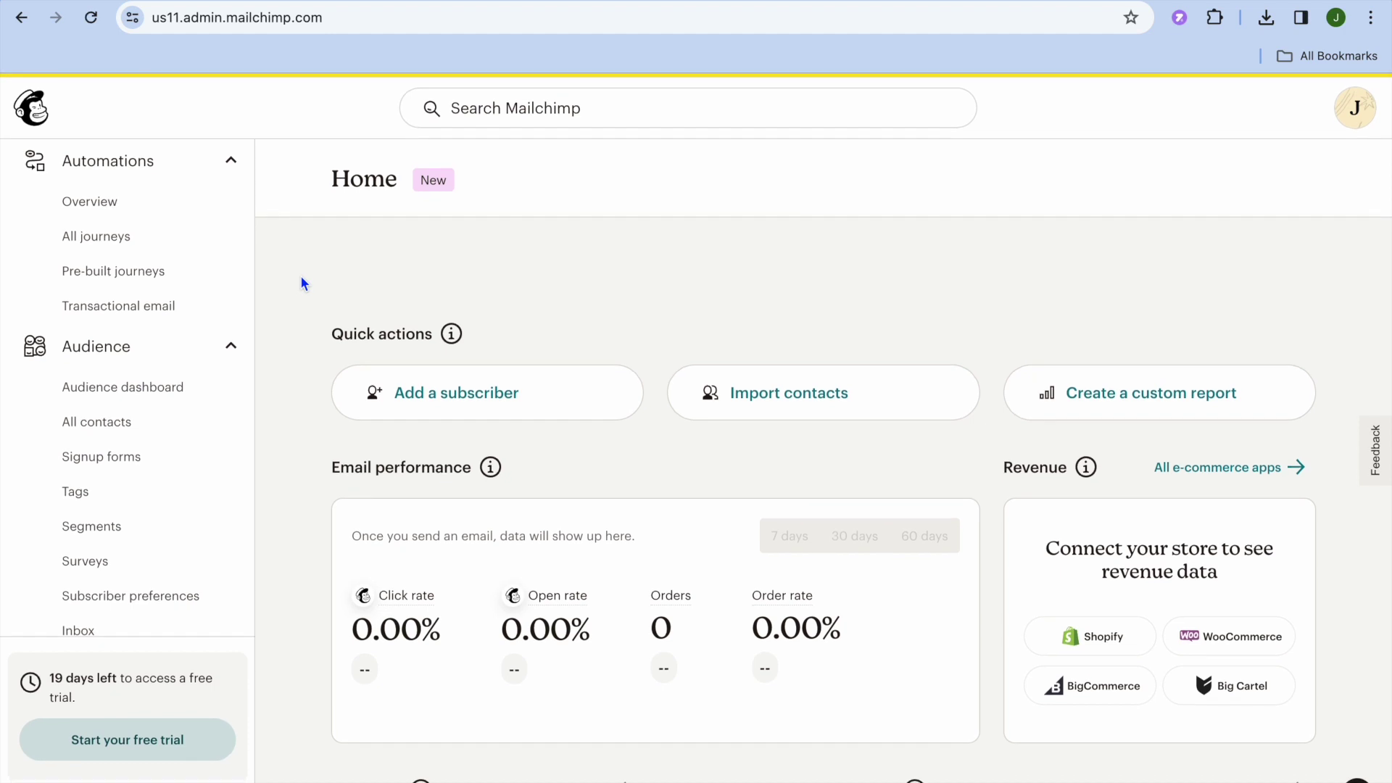
Start creating a new landing page from the Mailchimp home page
left_click(44, 112)
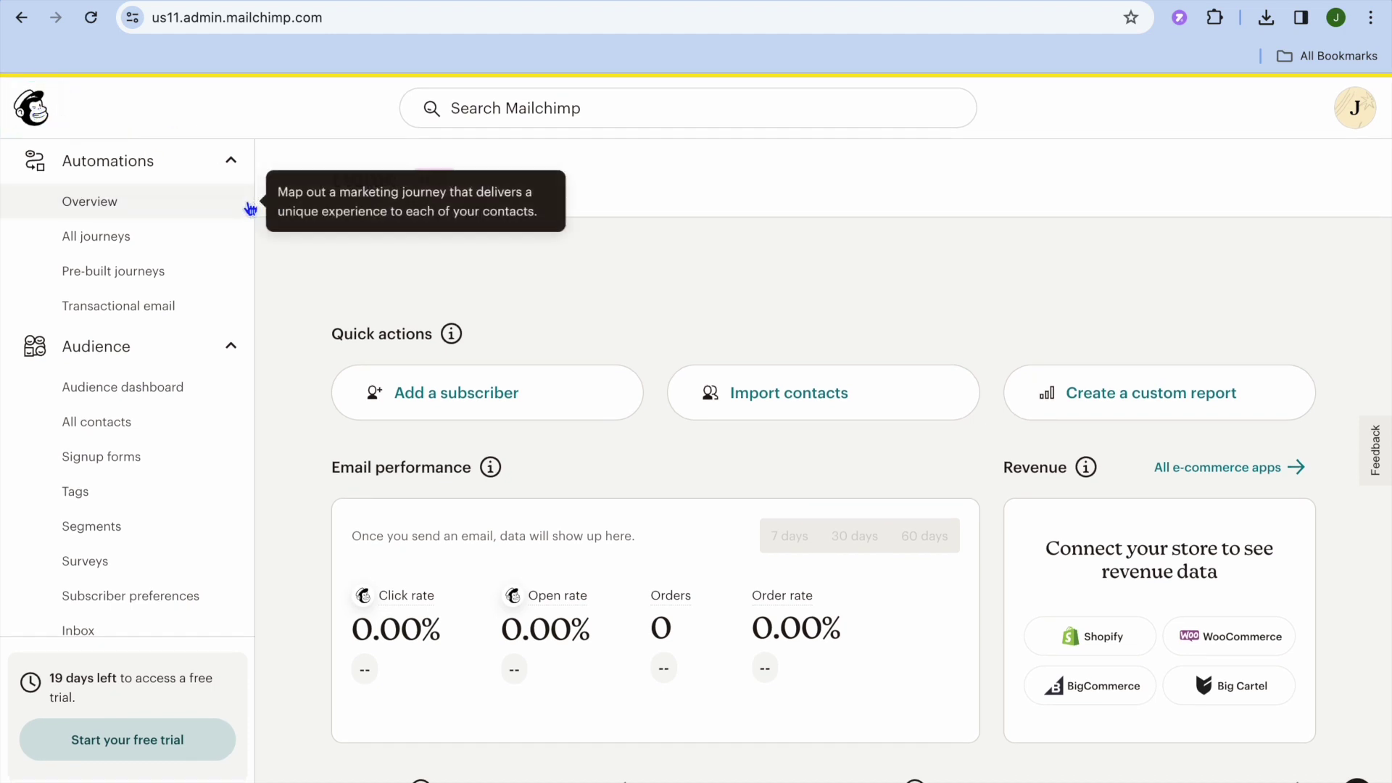
scroll(202, 267, "down", 1)
scroll(202, 267, "up", 3)
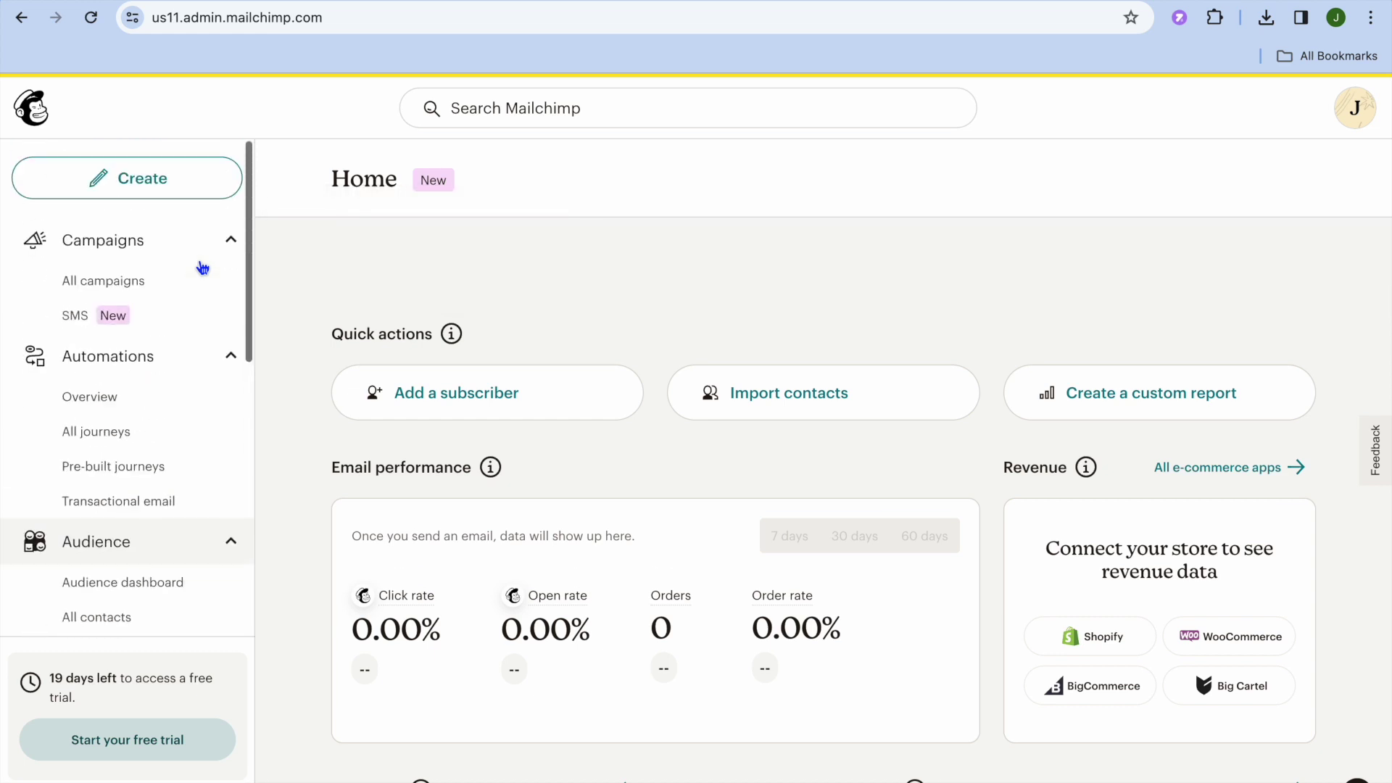
left_click(167, 191)
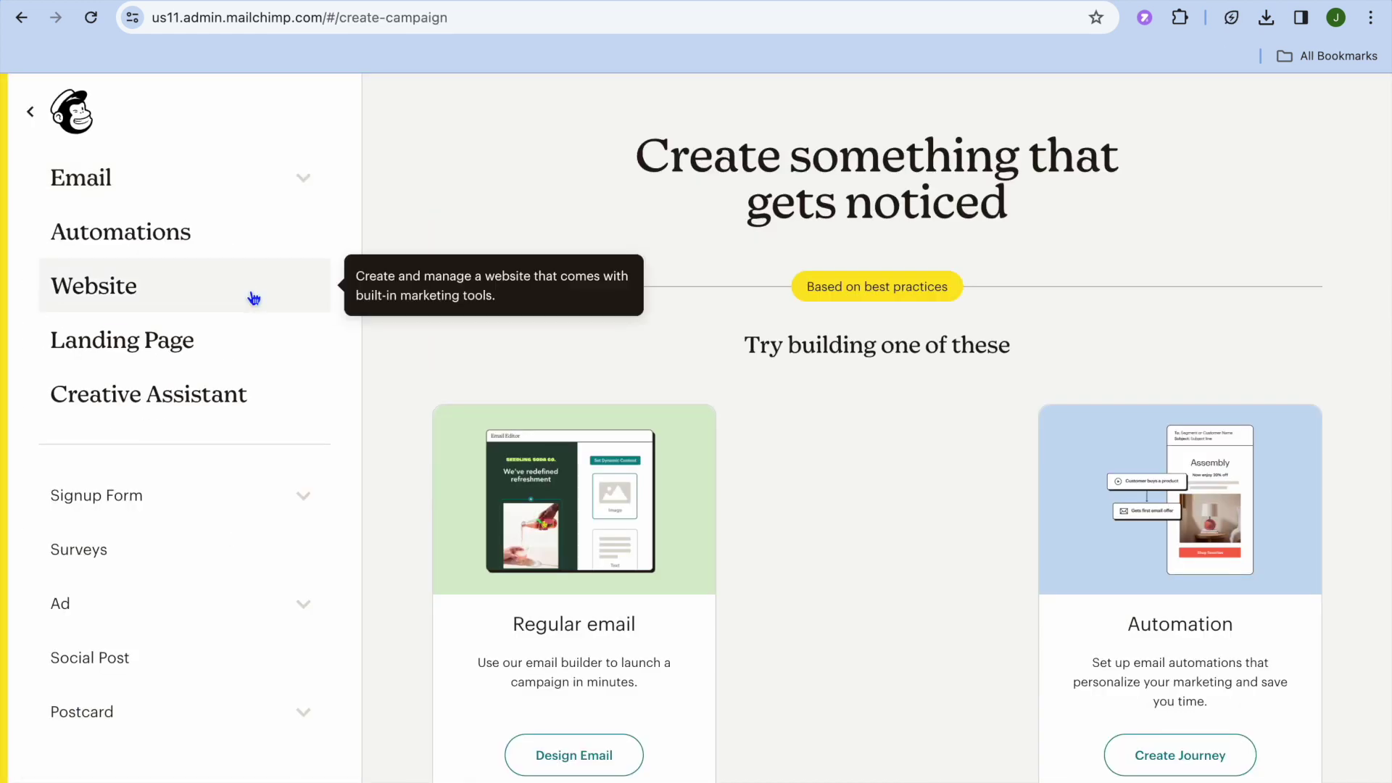
left_click(219, 349)
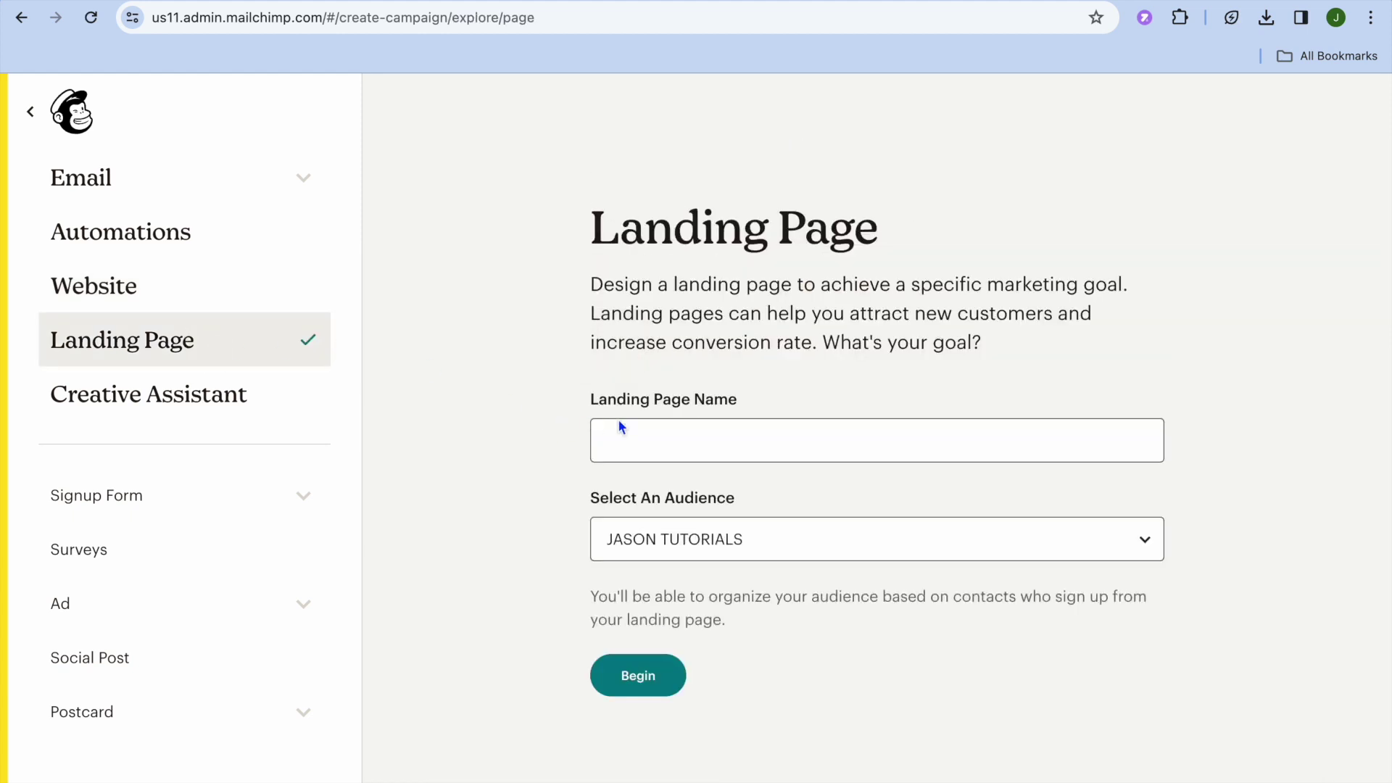
Name the landing page TEST PAGE and begin building it with the preselected audience
left_click(658, 447)
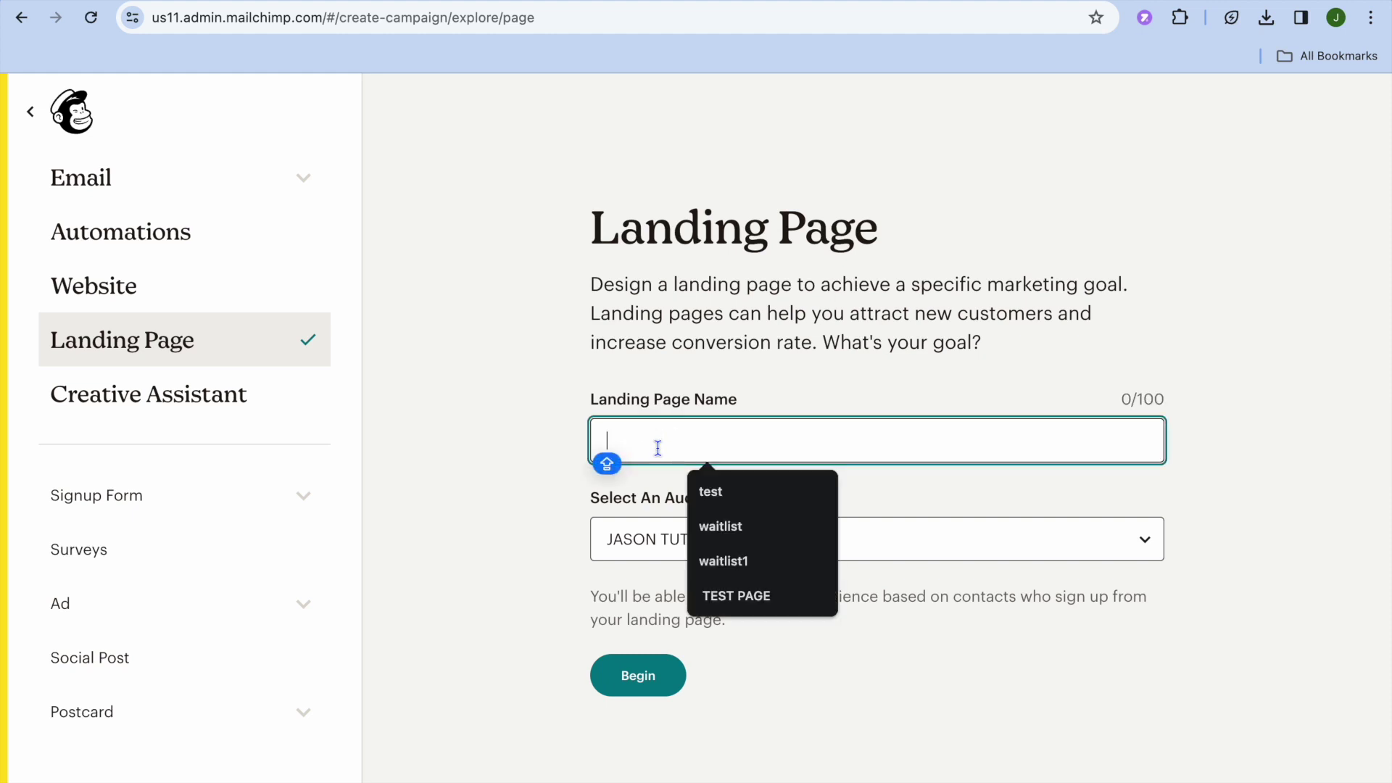
left_click(789, 597)
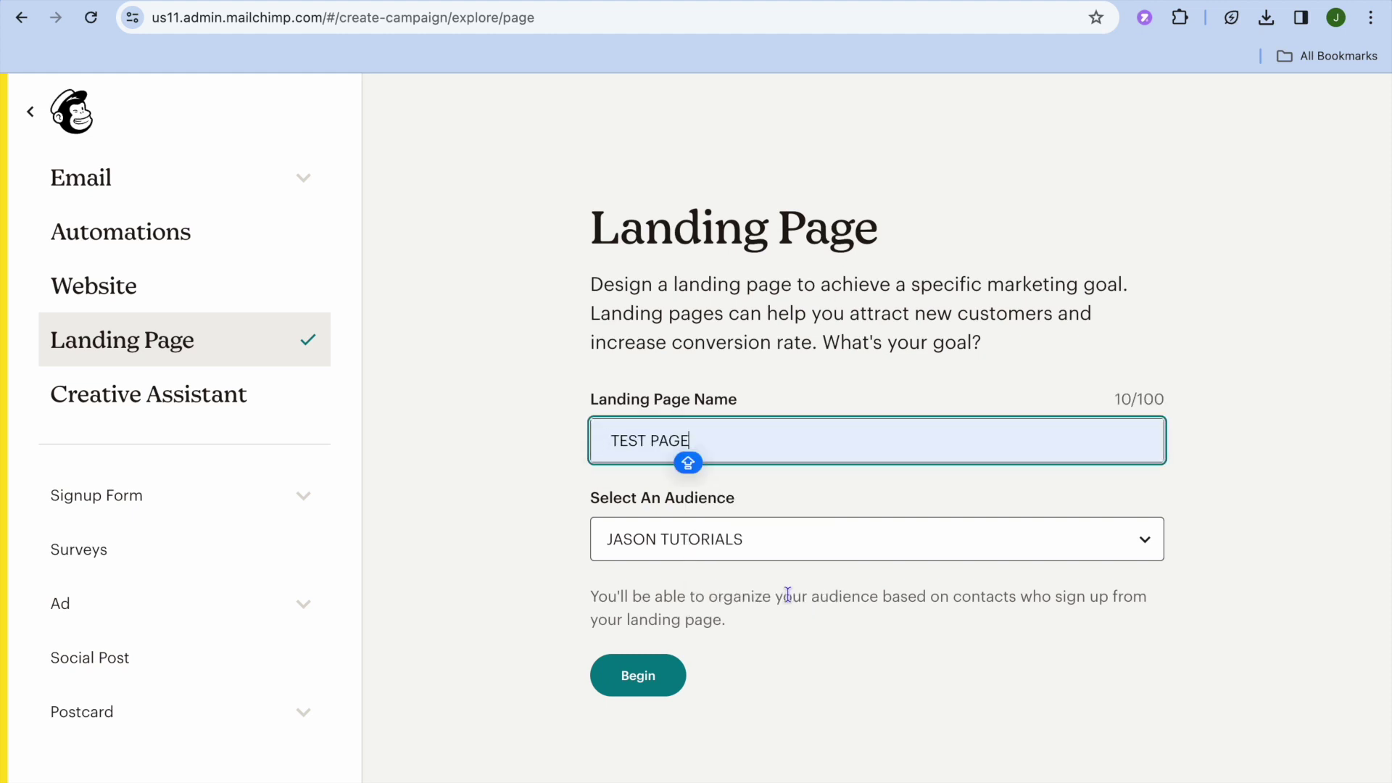
left_click(646, 678)
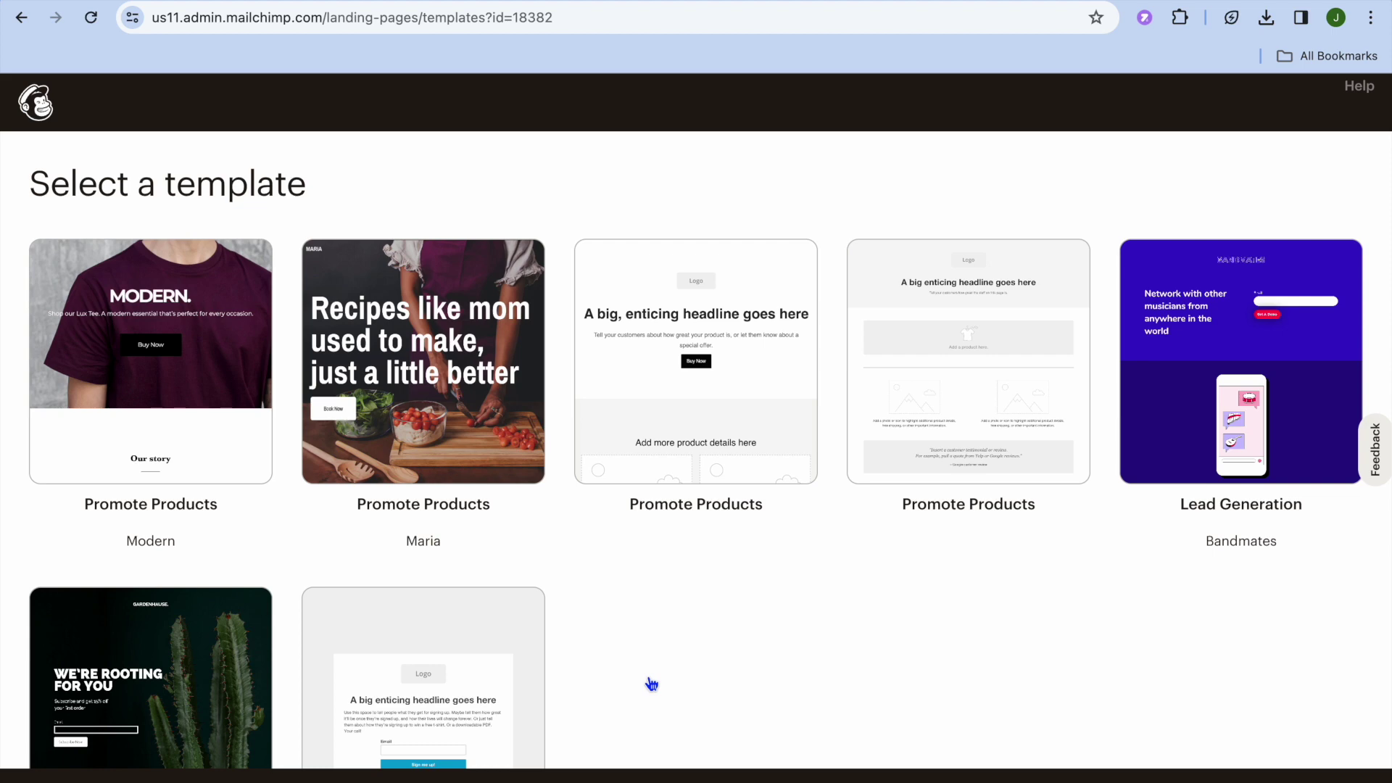
Review the available landing page templates and choose the Promote Products template Maria
scroll(651, 685, "down", 3)
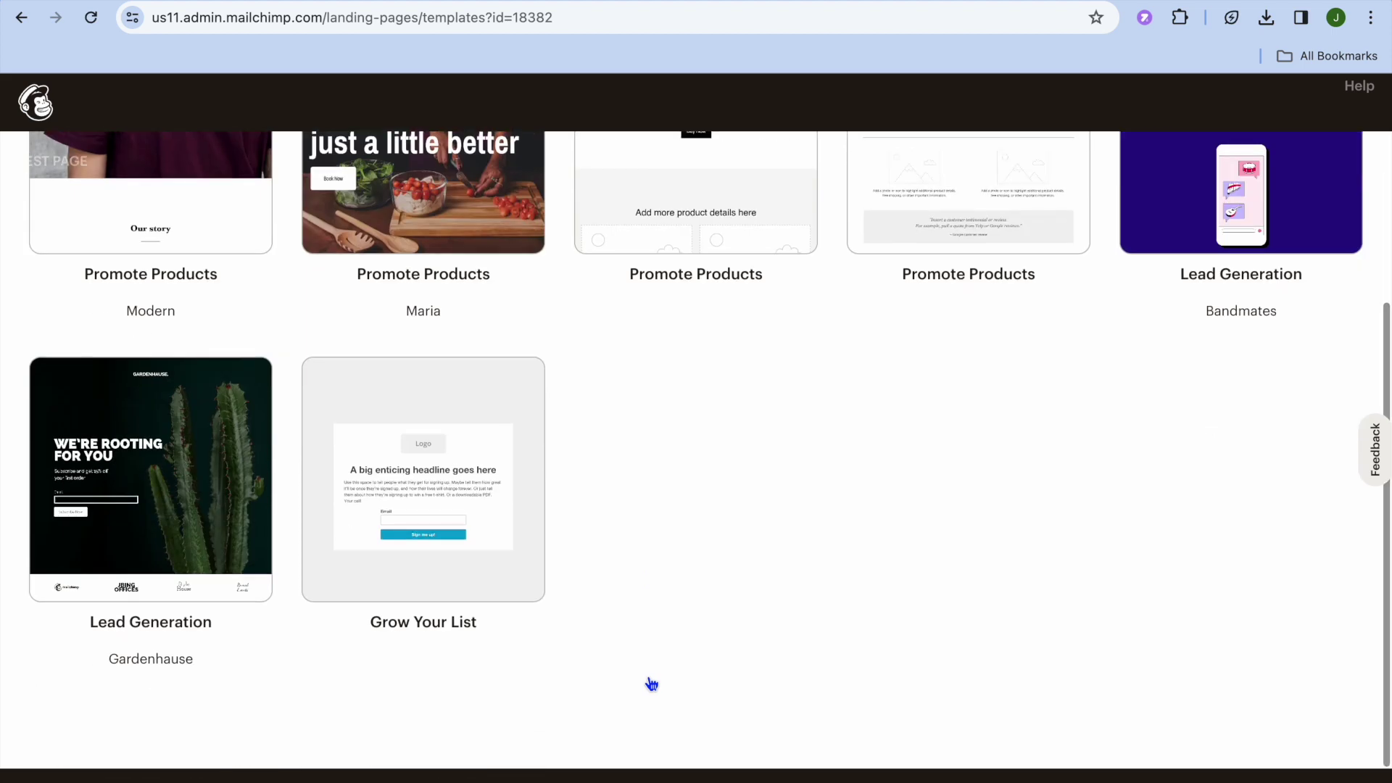
scroll(651, 684, "up", 3)
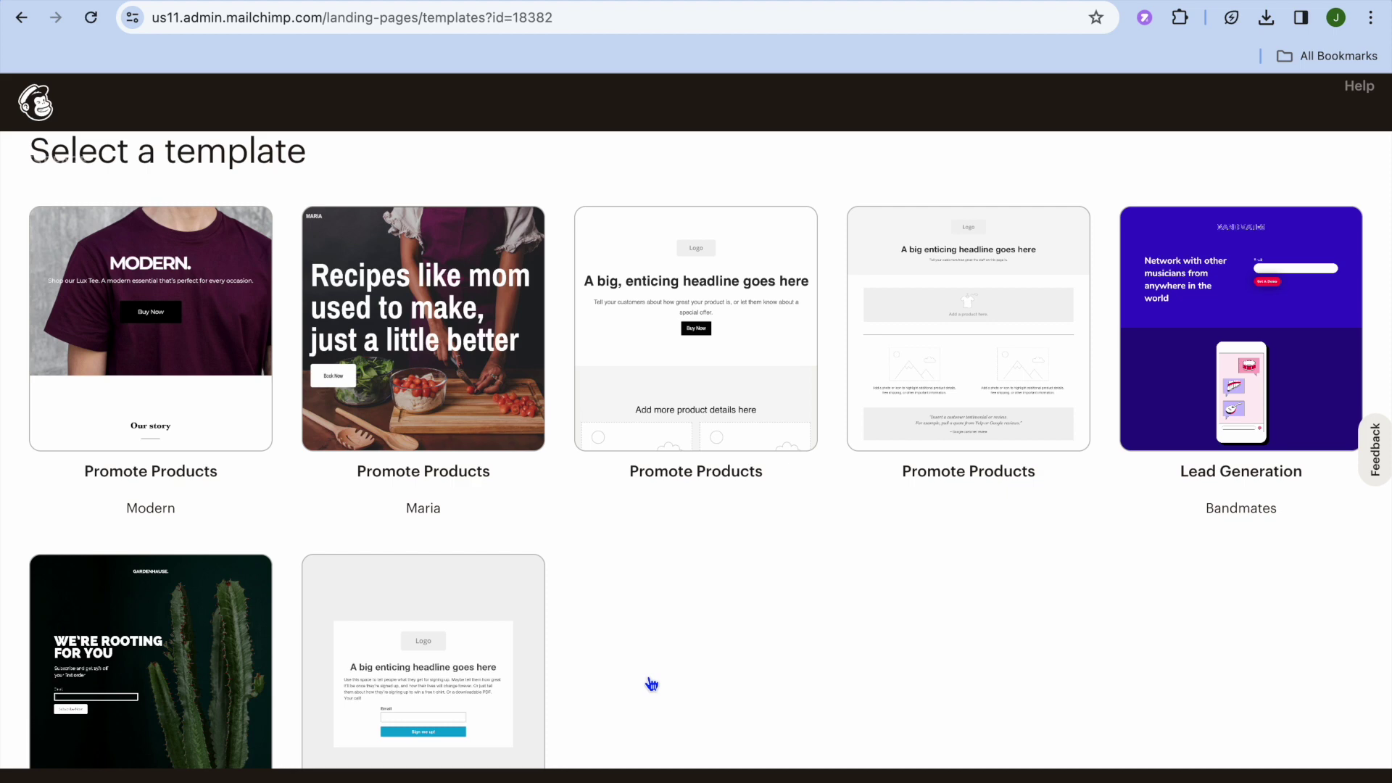
scroll(652, 684, "down", 2)
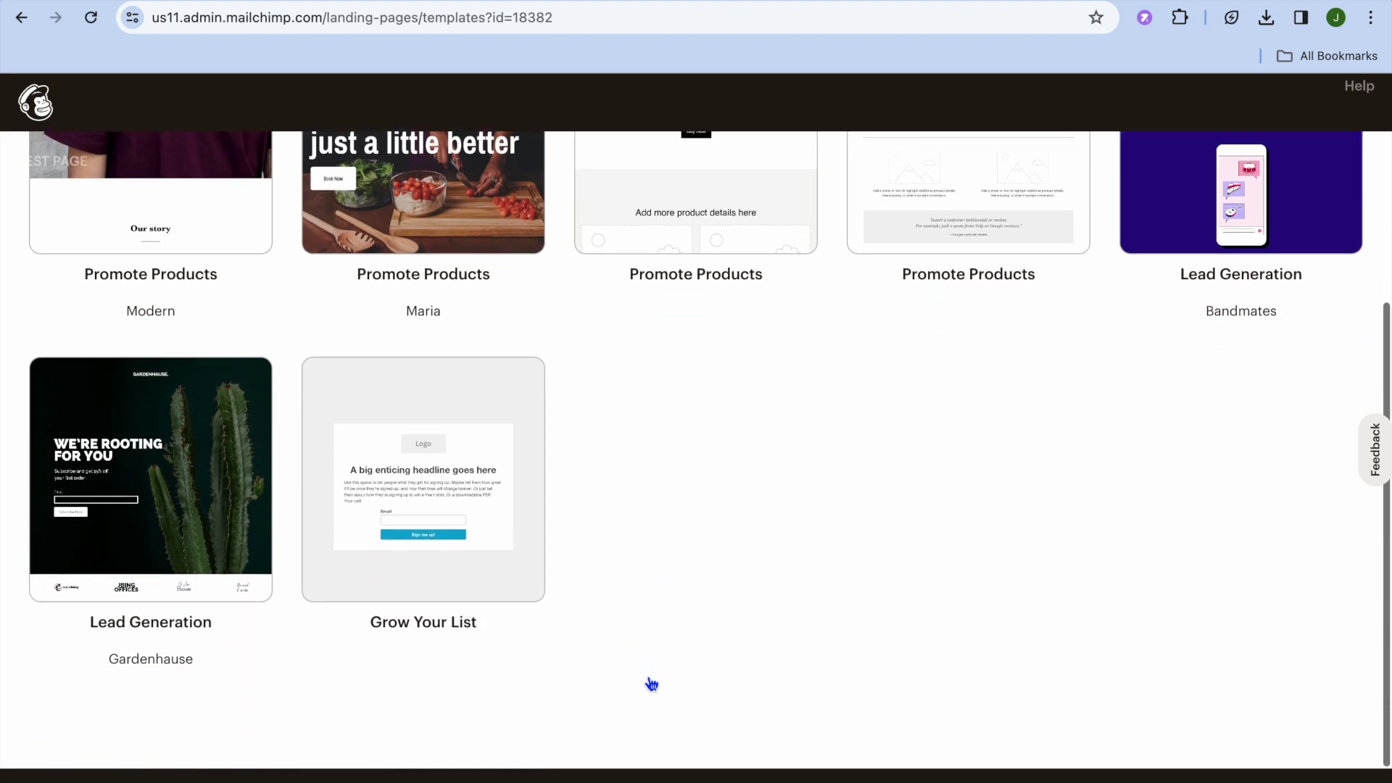
scroll(652, 684, "up", 1)
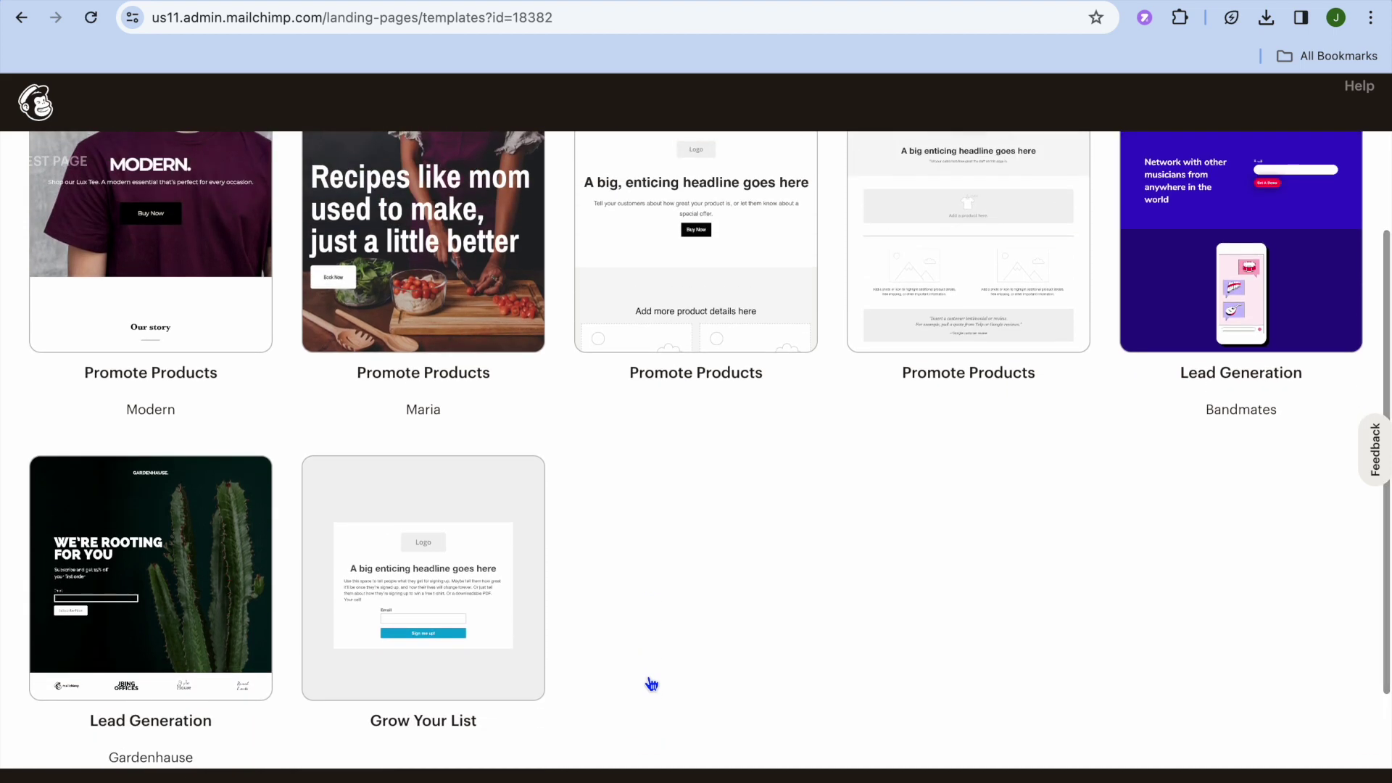
scroll(652, 685, "up", 1)
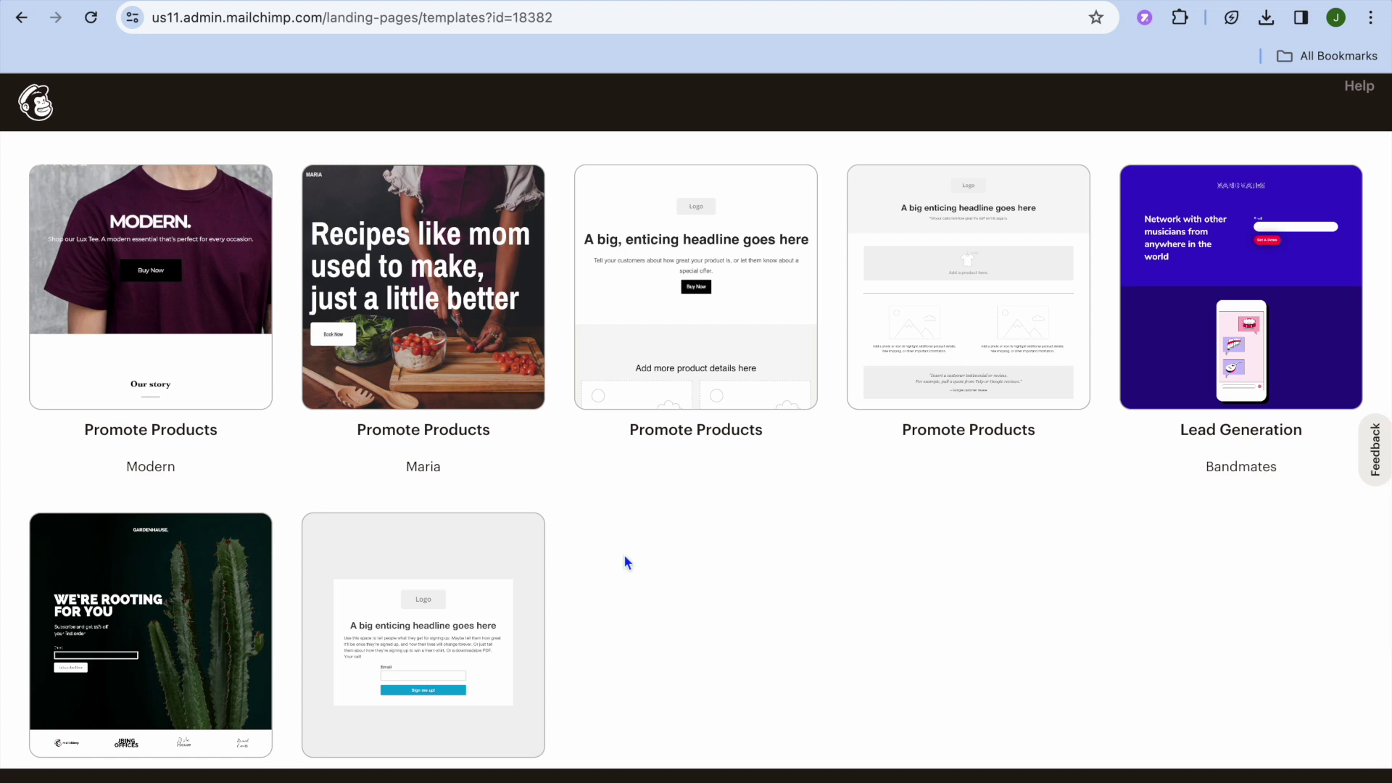
left_click(391, 387)
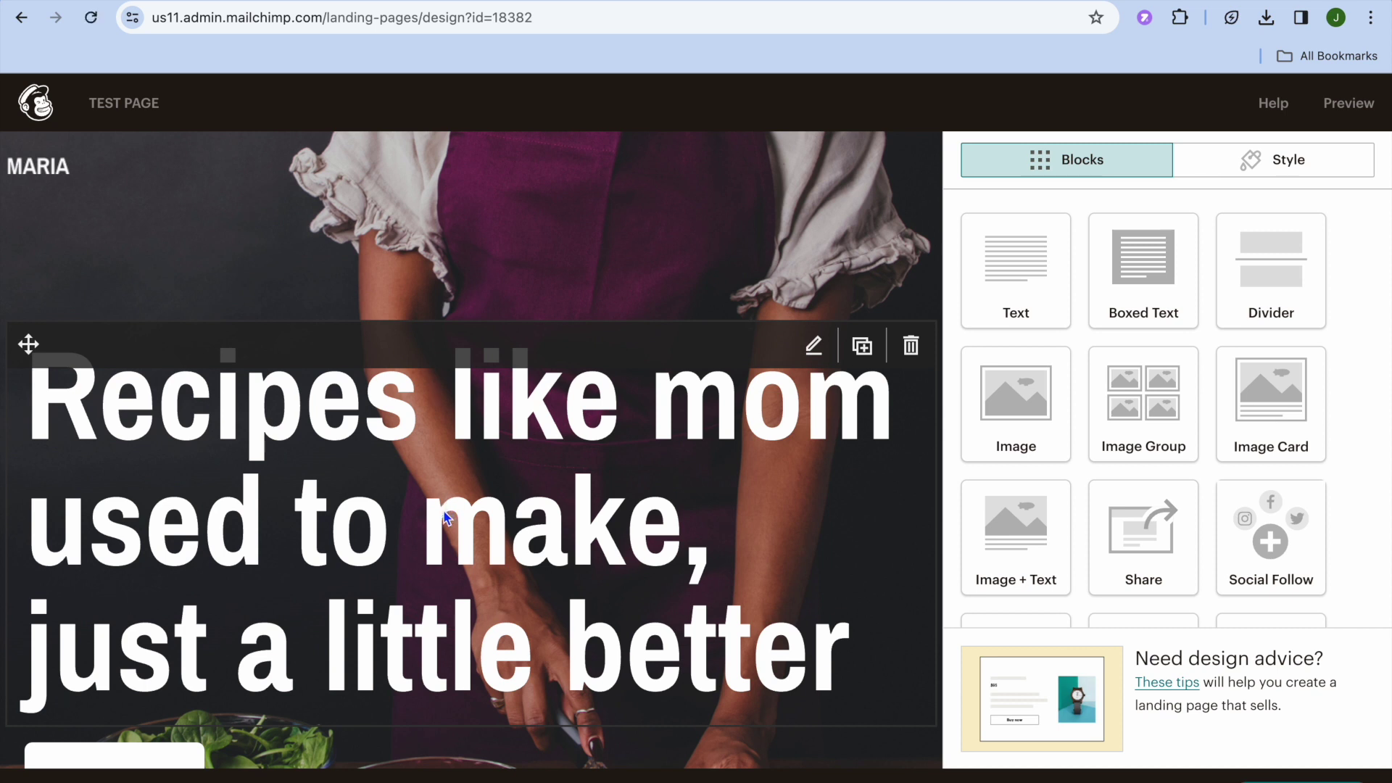
Look over the hero section and open the settings of the Divider block above the headline
scroll(444, 516, "down", 3)
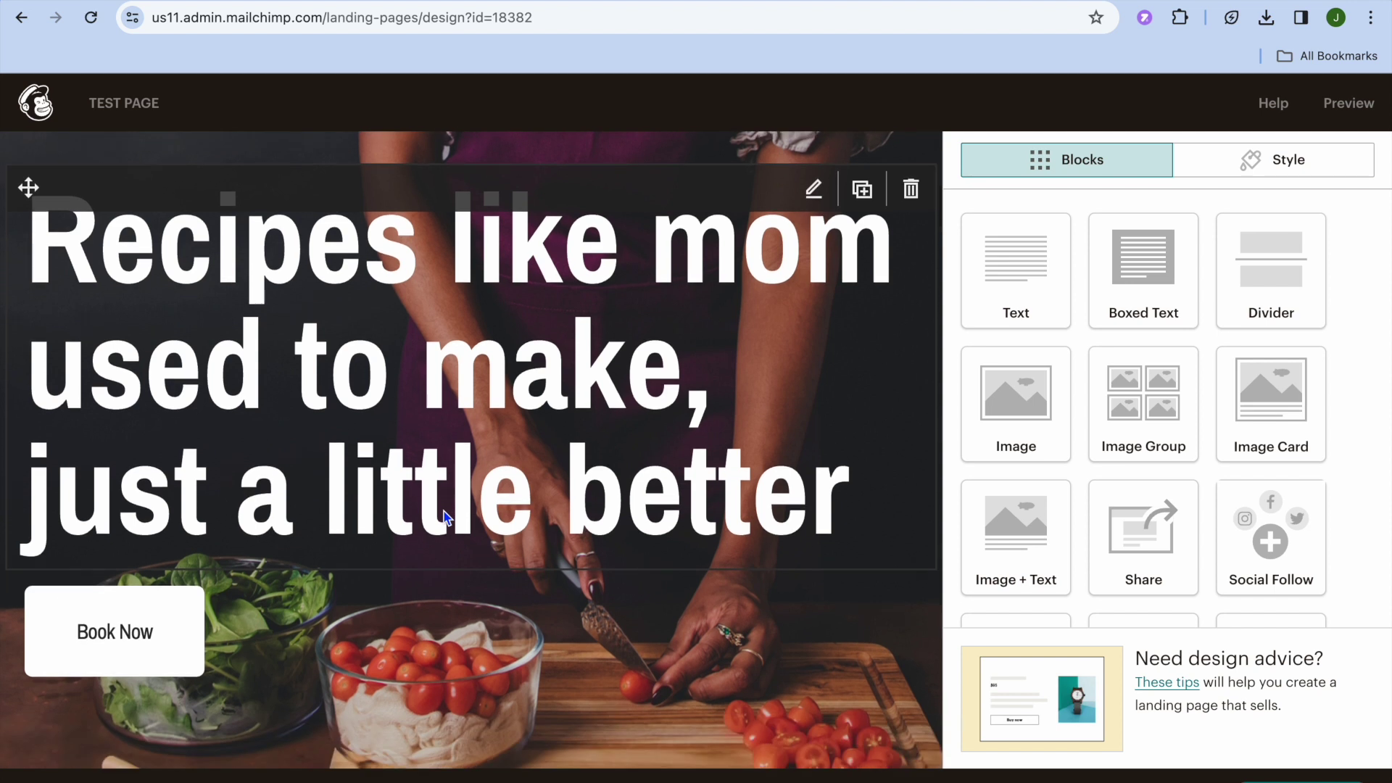
scroll(462, 445, "up", 3)
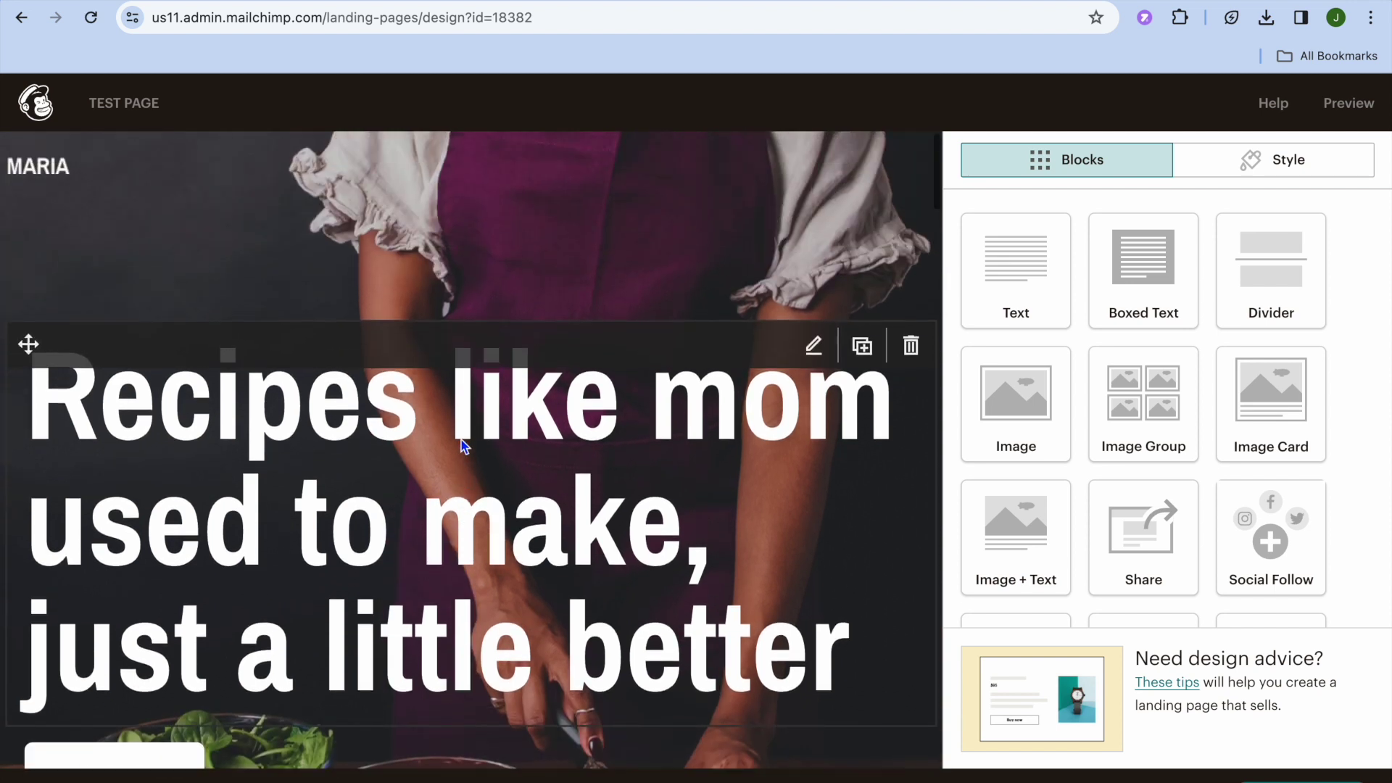
left_click(511, 267)
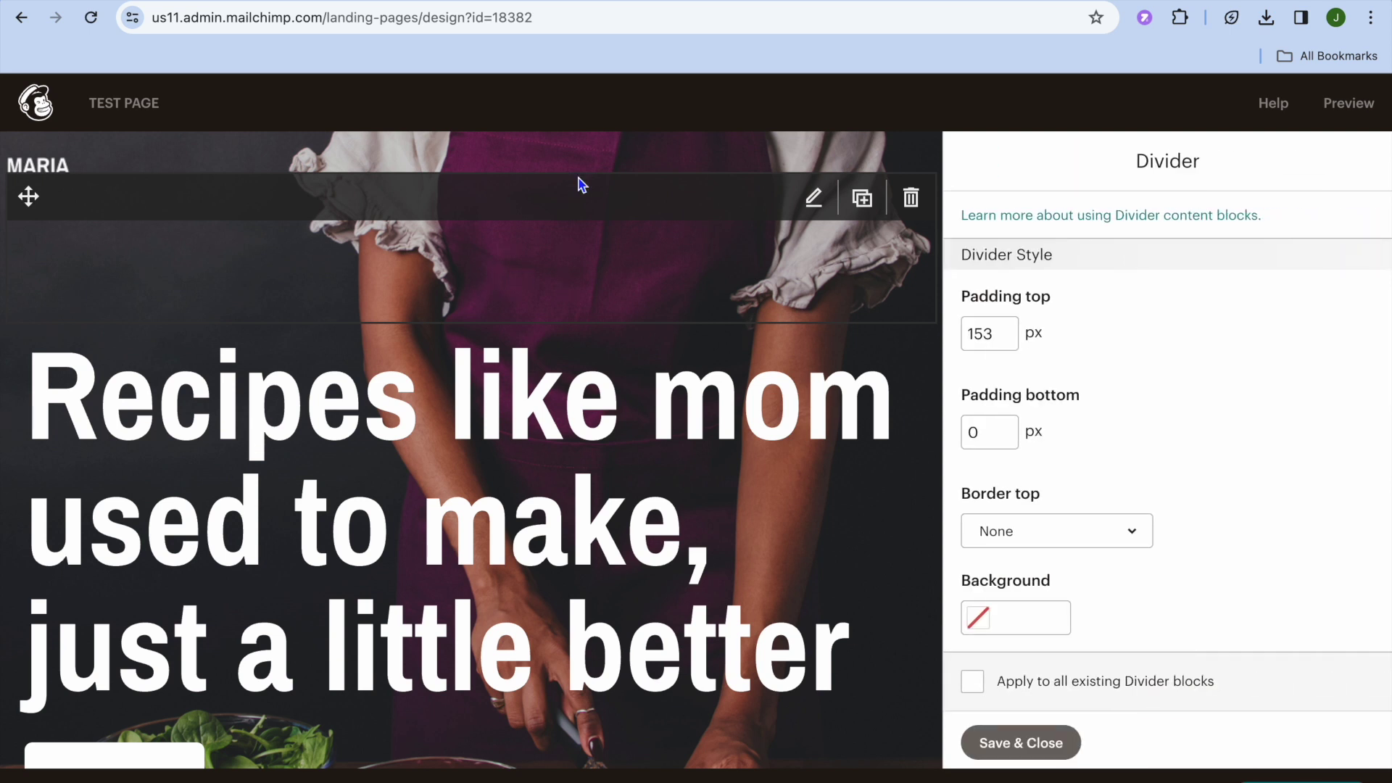
left_click(573, 151)
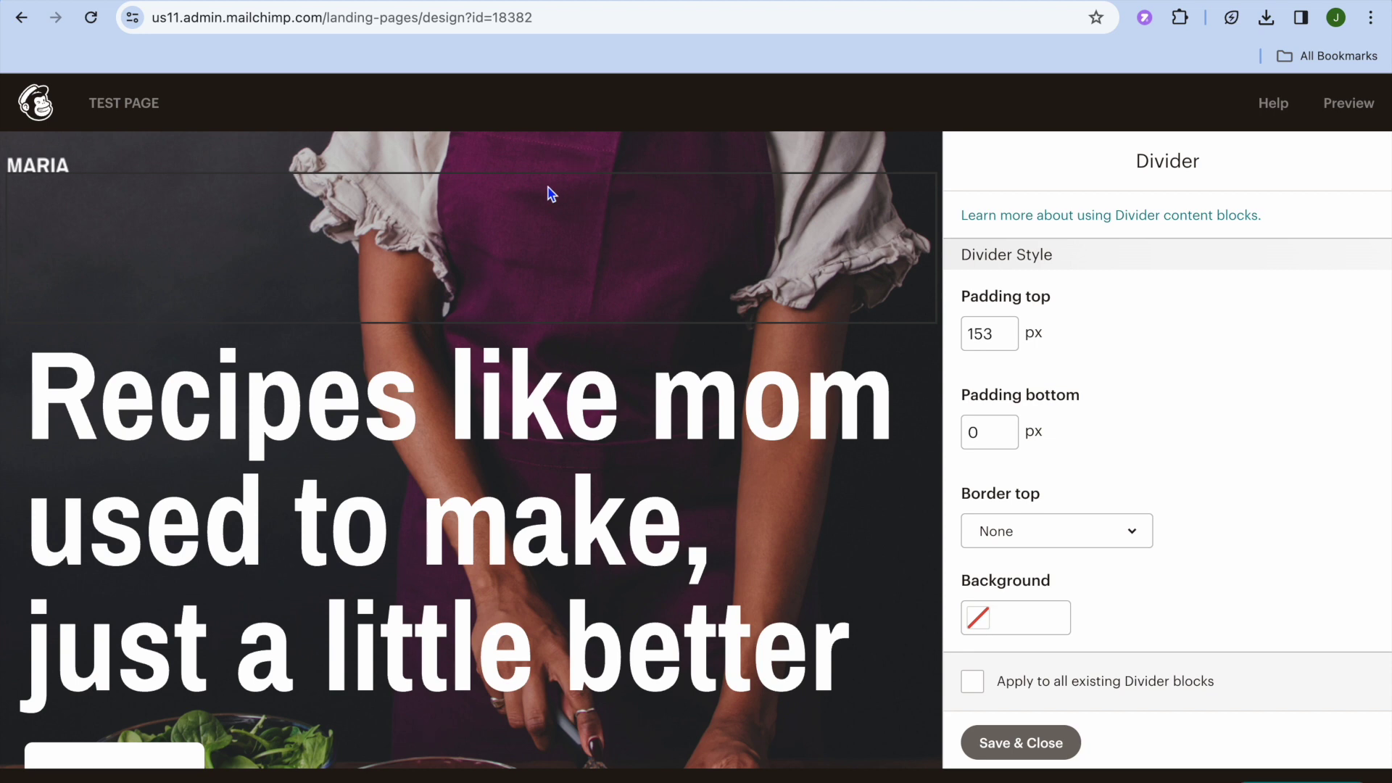
View the image files available for the hero section's background and close the library without choosing one
scroll(654, 502, "down", 9)
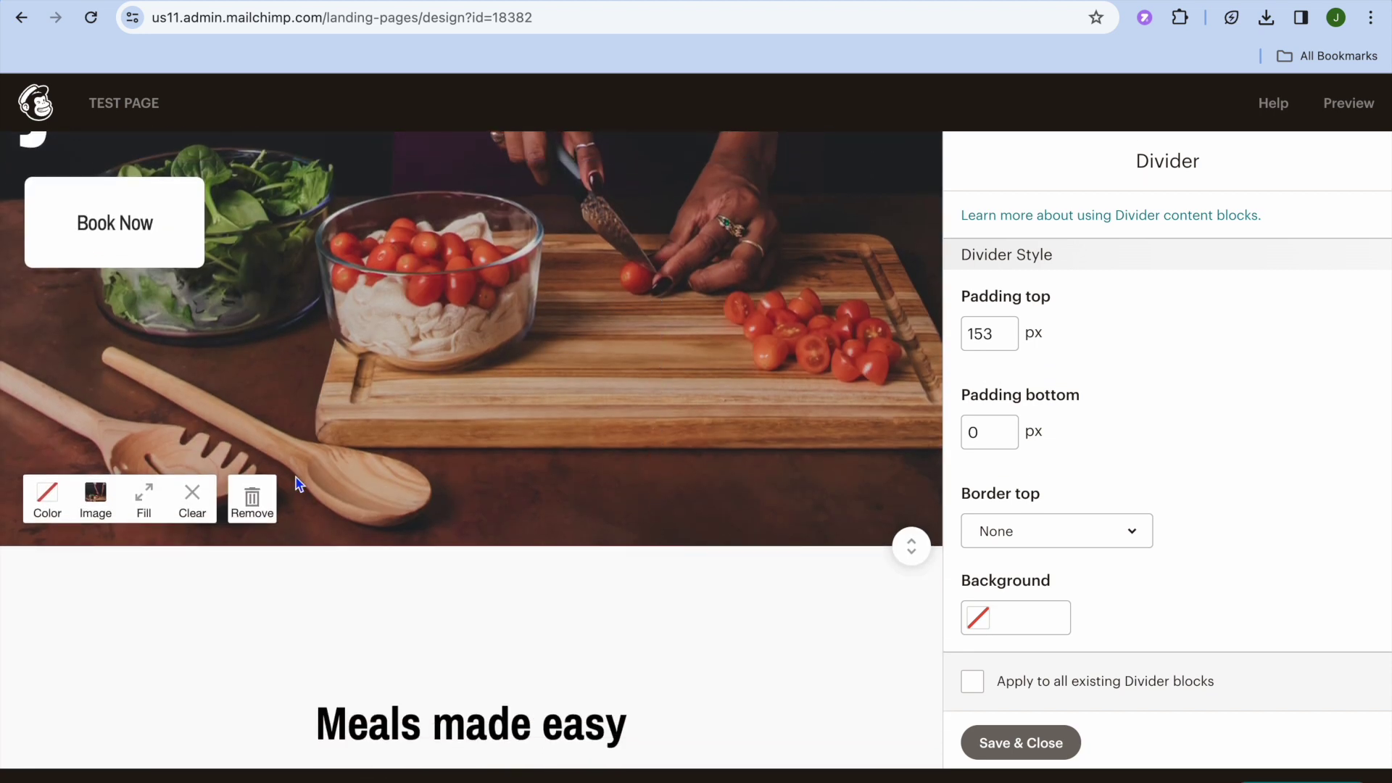
left_click(95, 500)
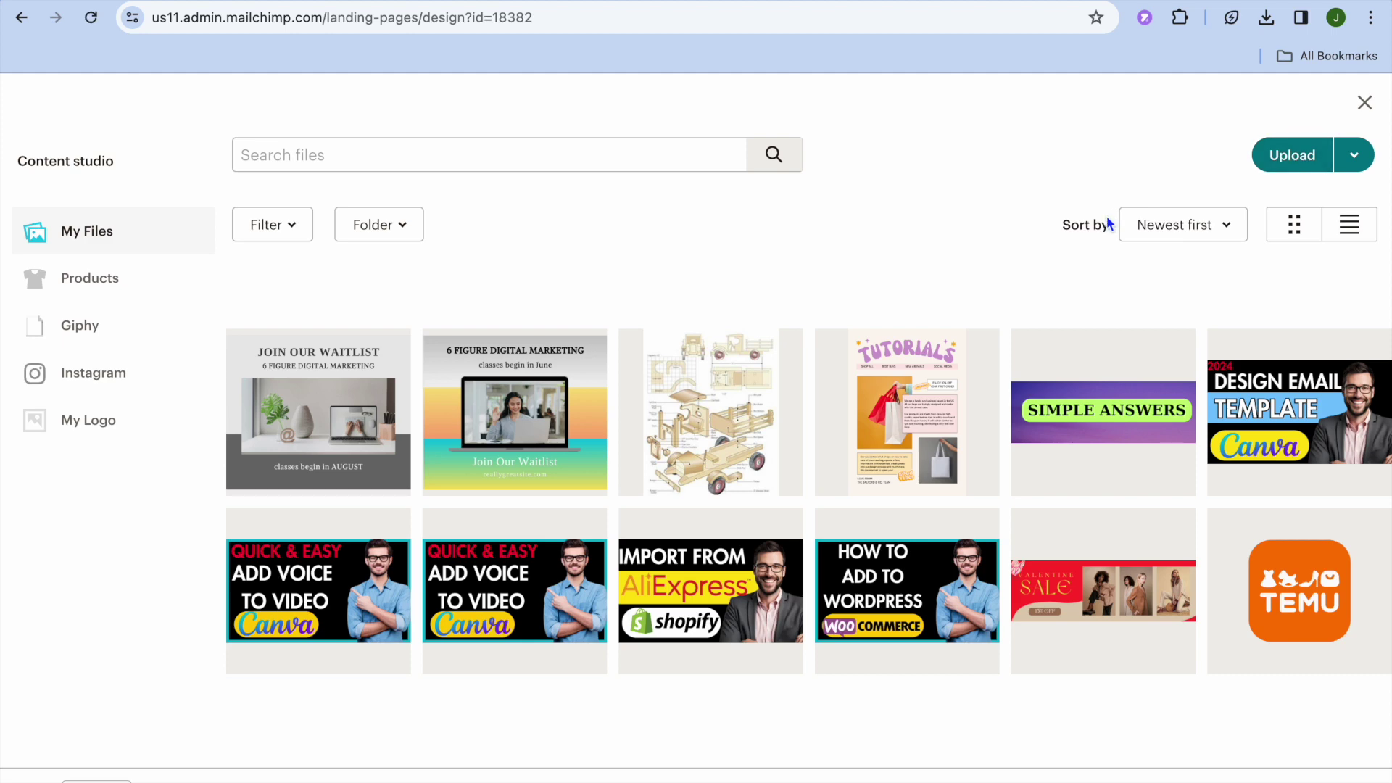
left_click(1364, 102)
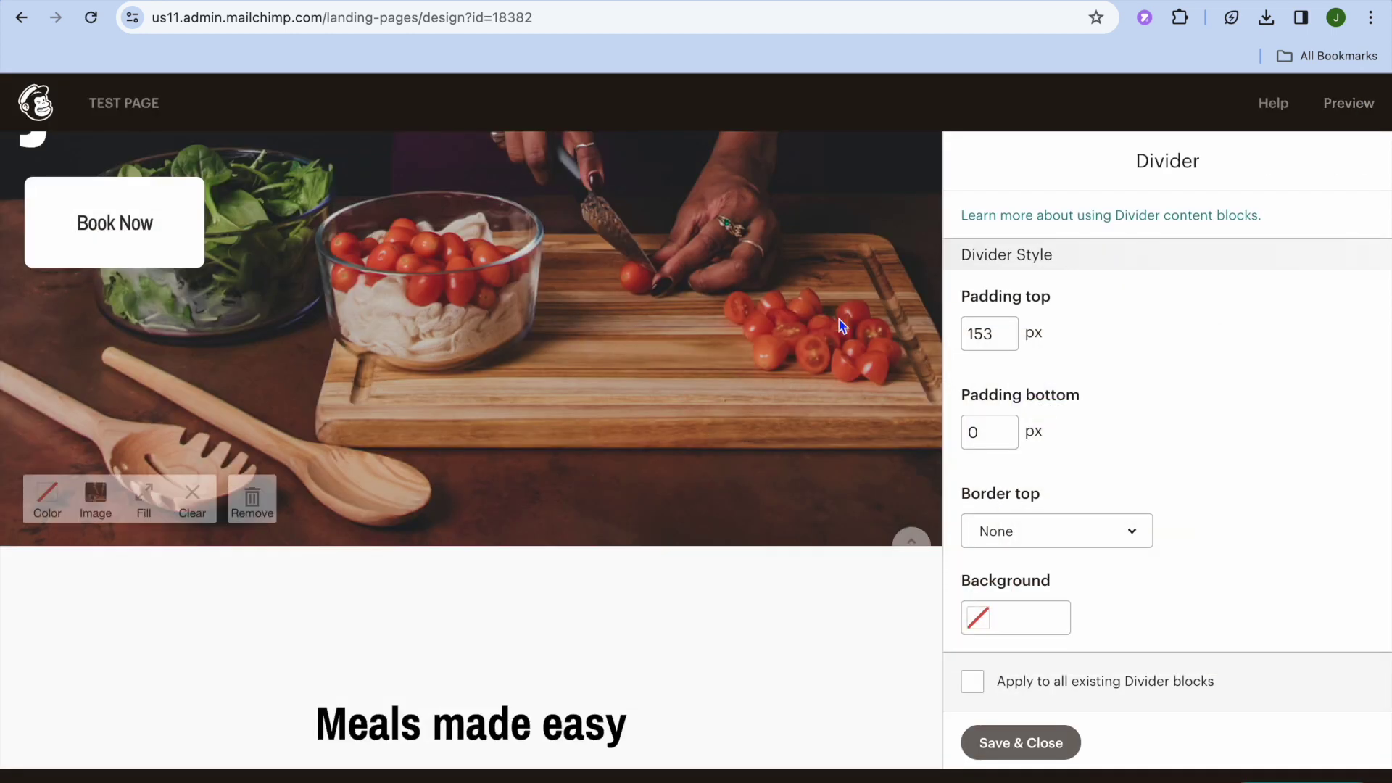
Open the "Recipes like mom used to make, just a little better" headline block for editing
scroll(634, 379, "up", 1)
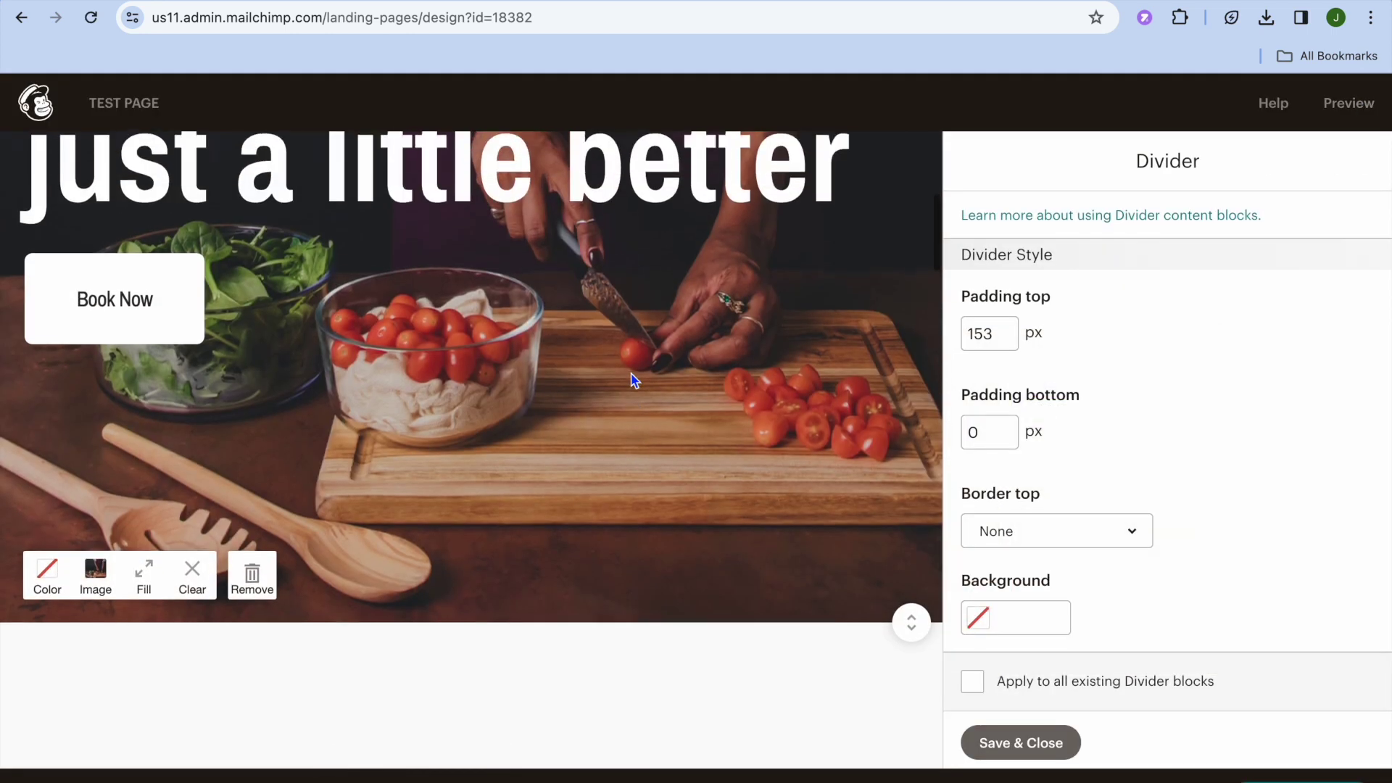
scroll(634, 379, "up", 6)
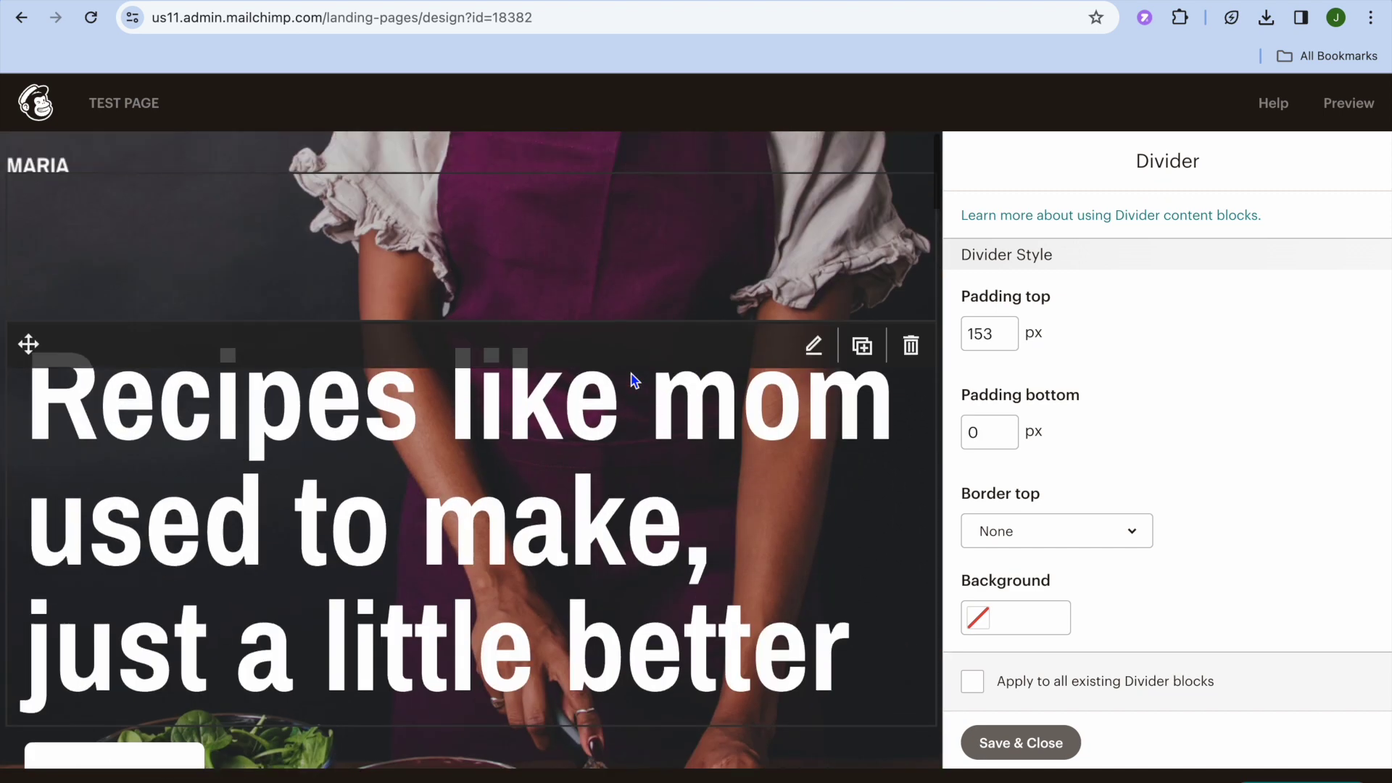
left_click(474, 453)
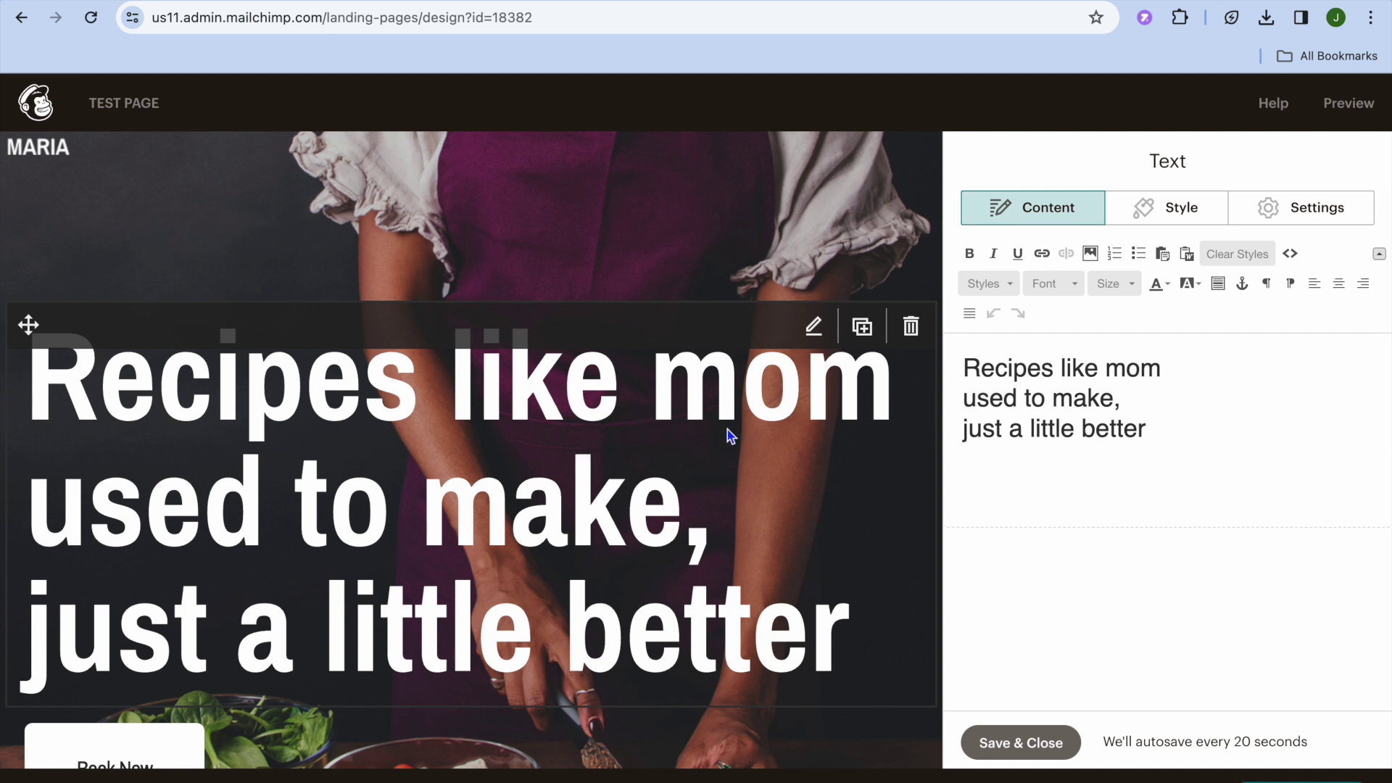
left_click(1154, 428)
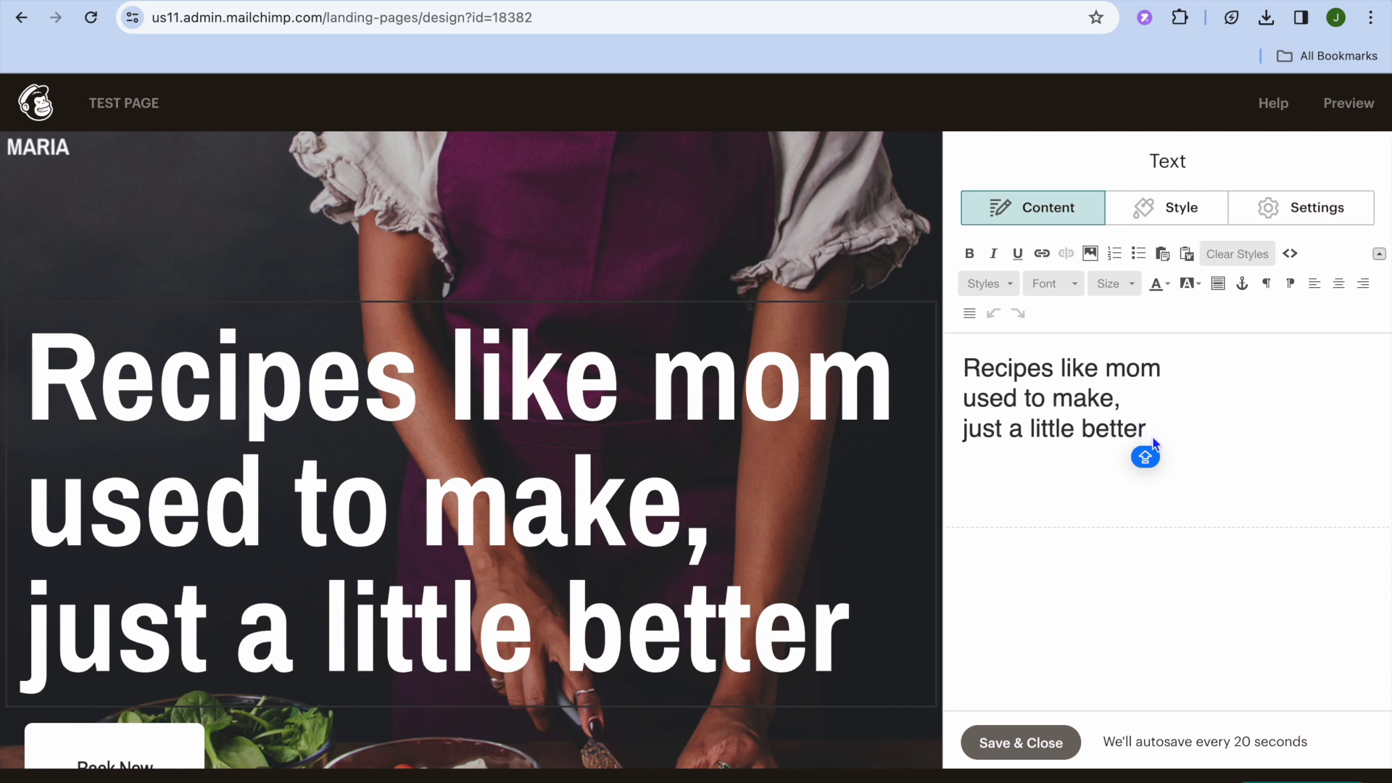
left_click_drag(1152, 436, 955, 422)
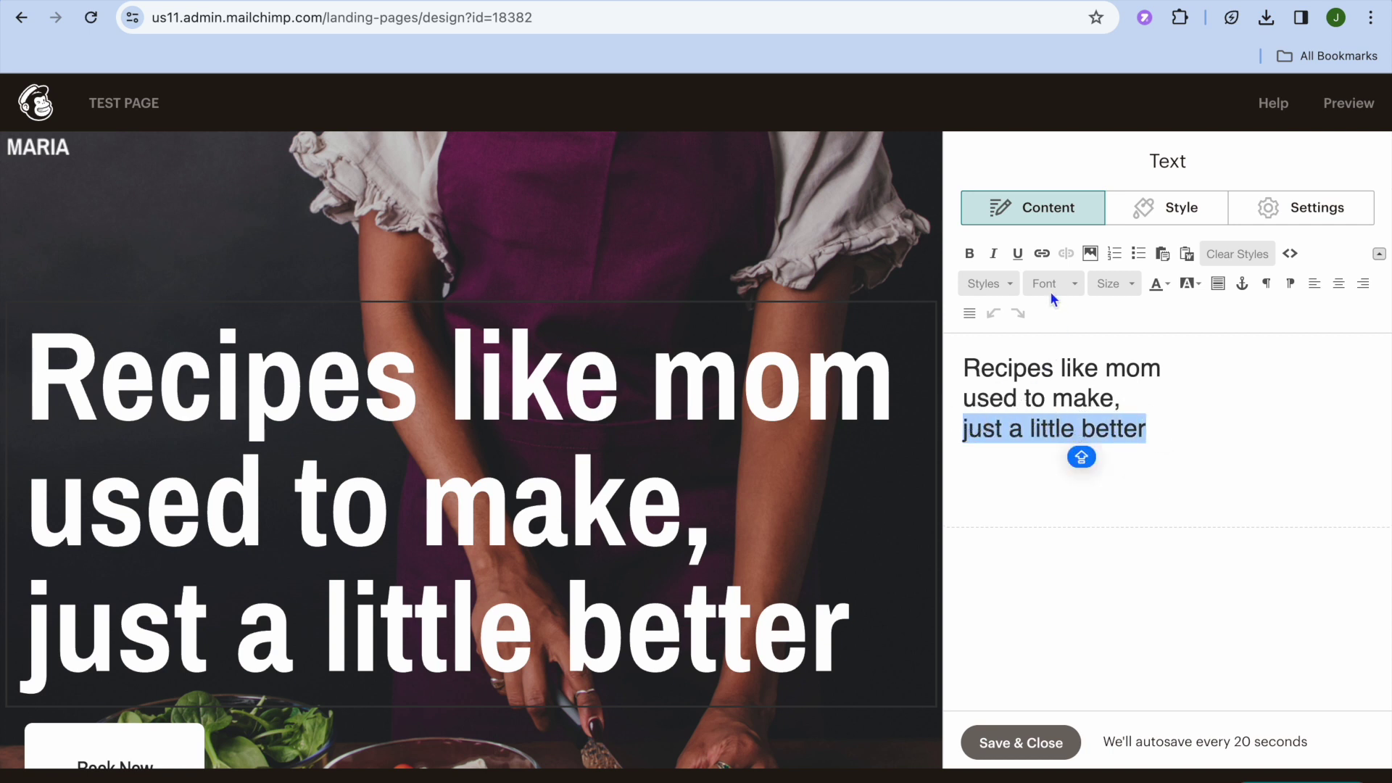
left_click(1042, 254)
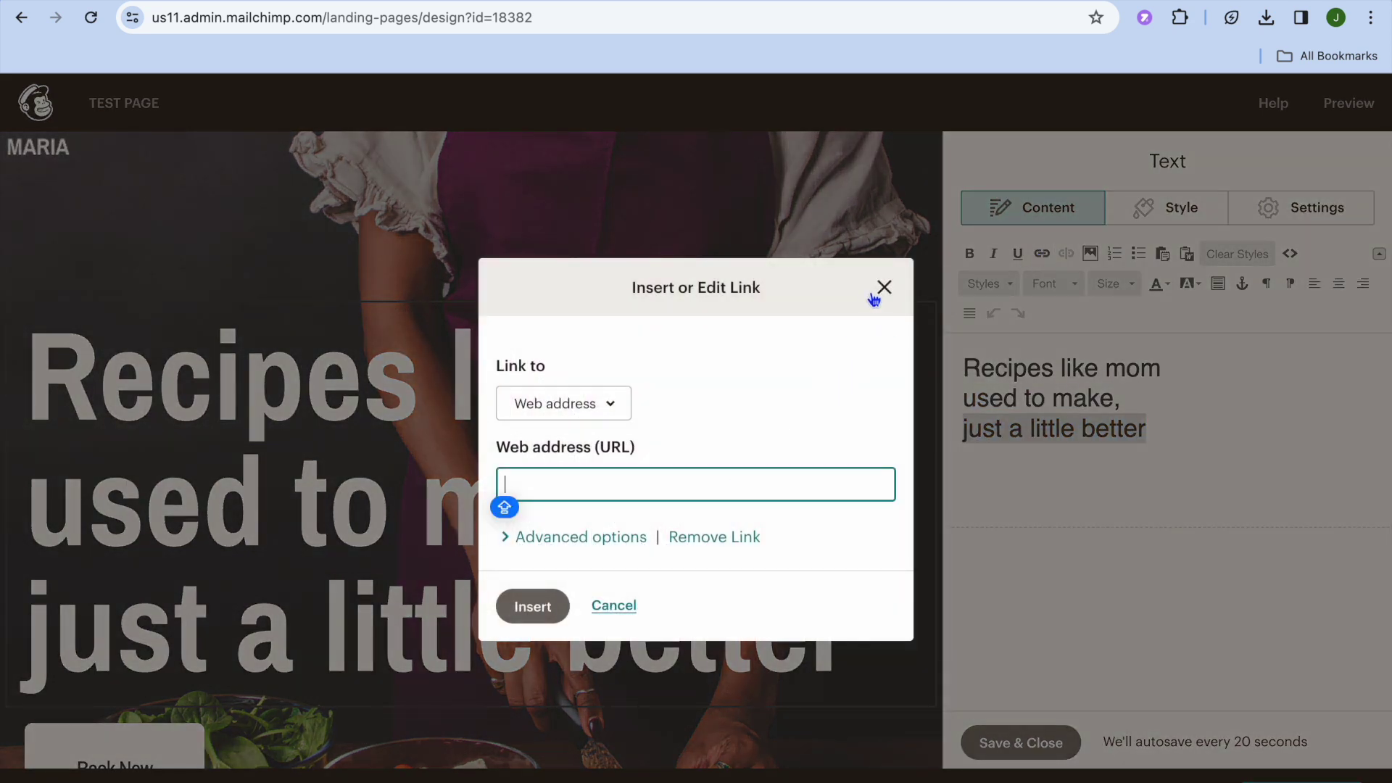
left_click(883, 288)
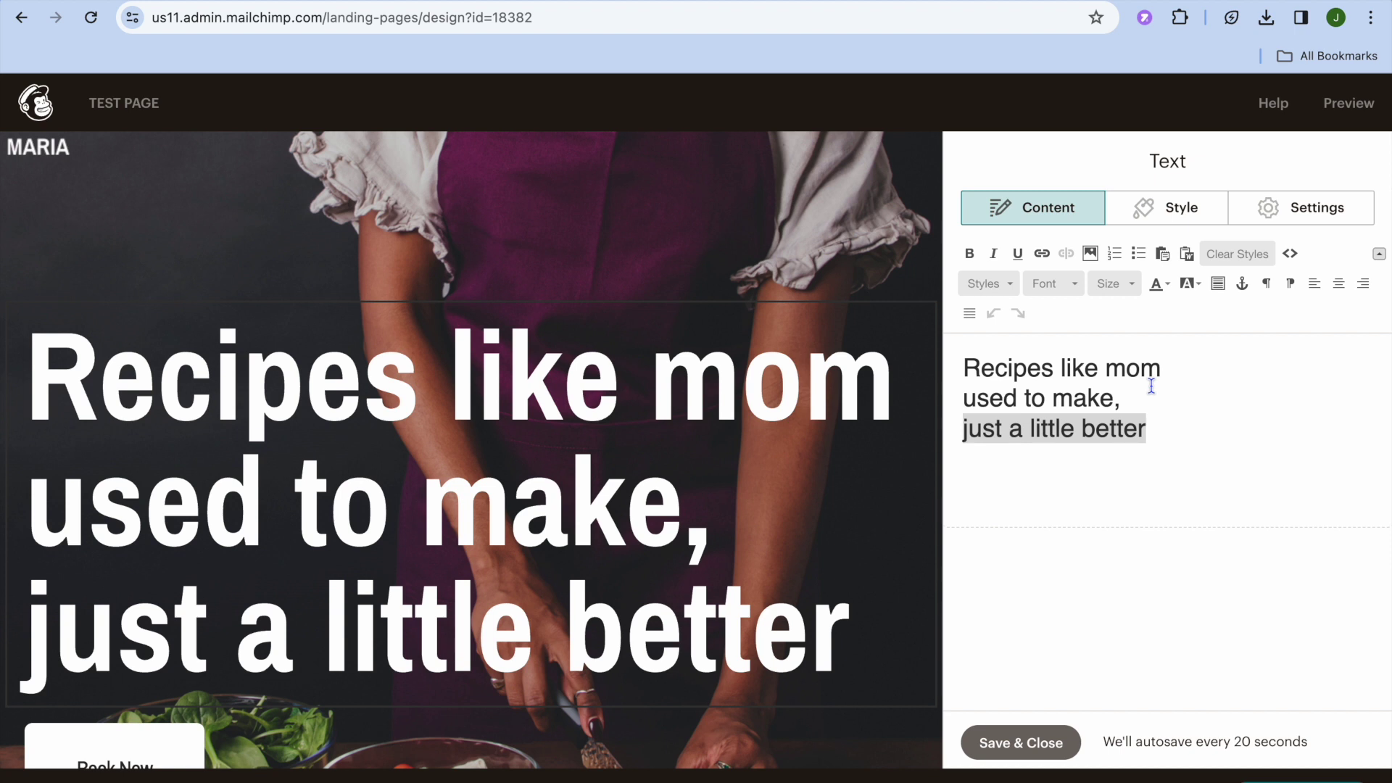
left_click(1153, 386)
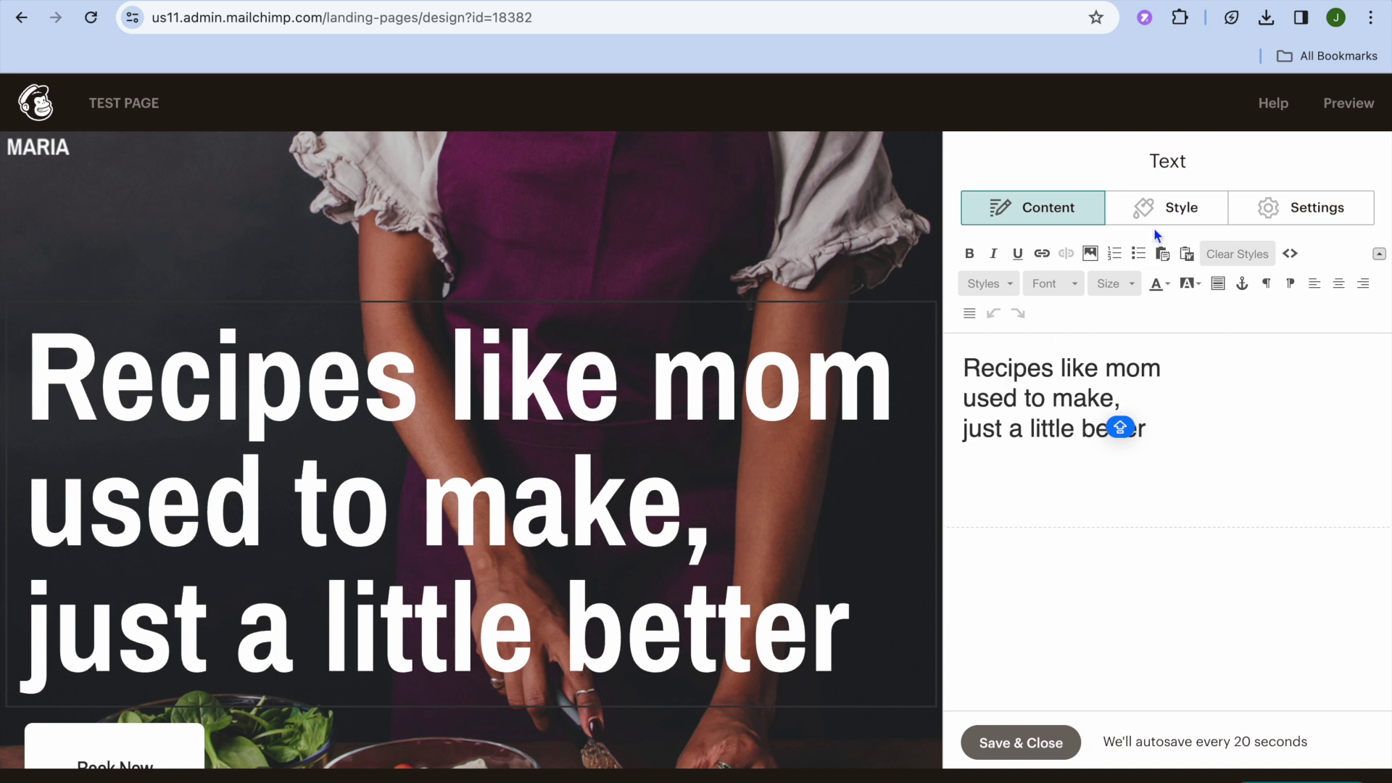
Set the headline block's text color to green #89d085, apply the style to all existing Text blocks, and save the block
left_click(1156, 209)
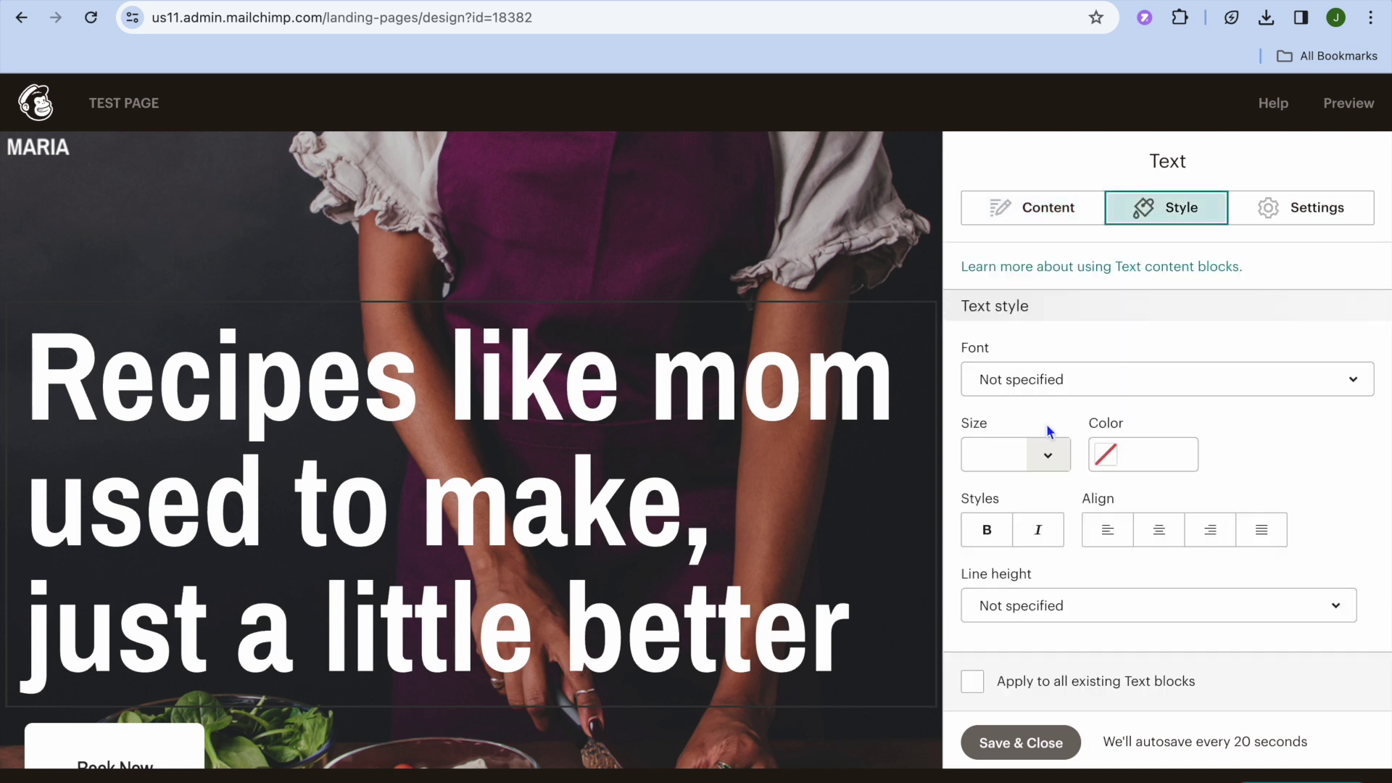
scroll(1046, 423, "down", 1)
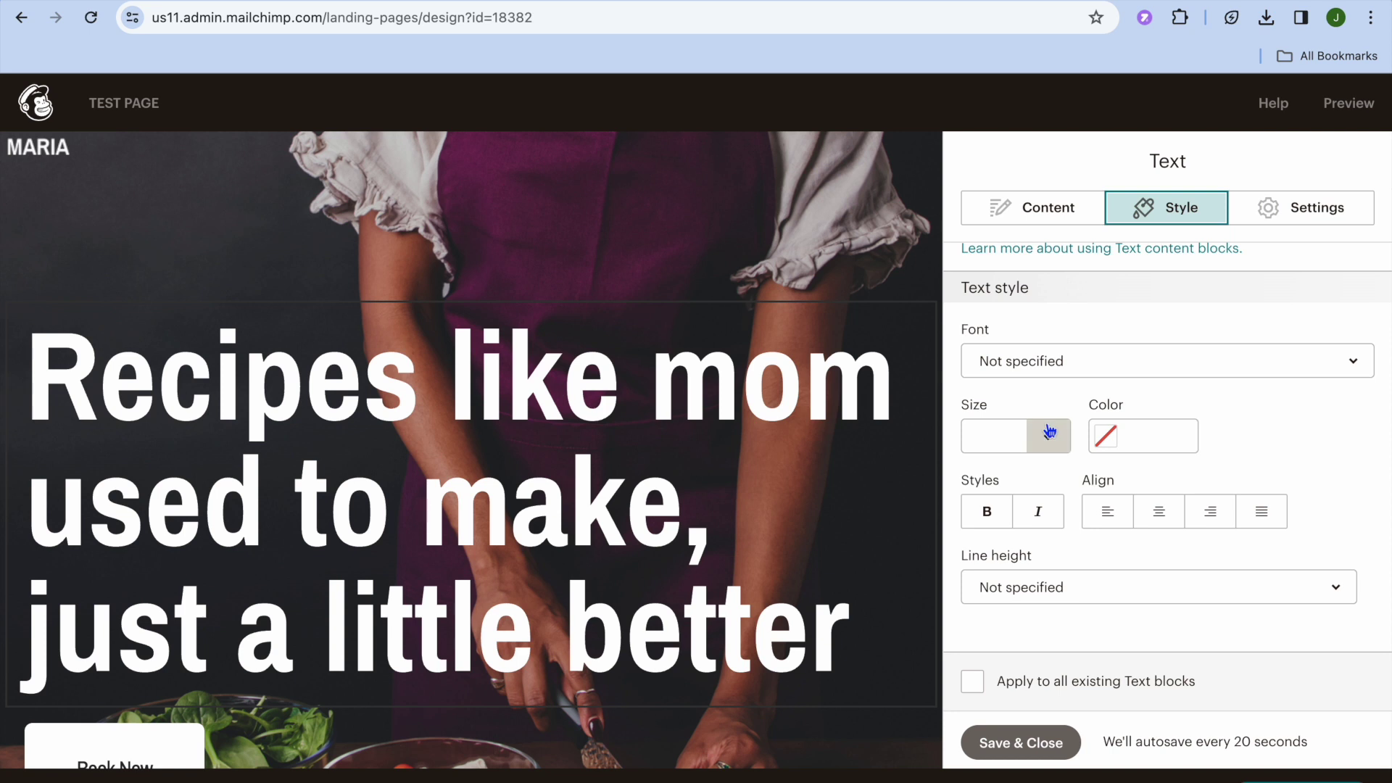
left_click(1105, 438)
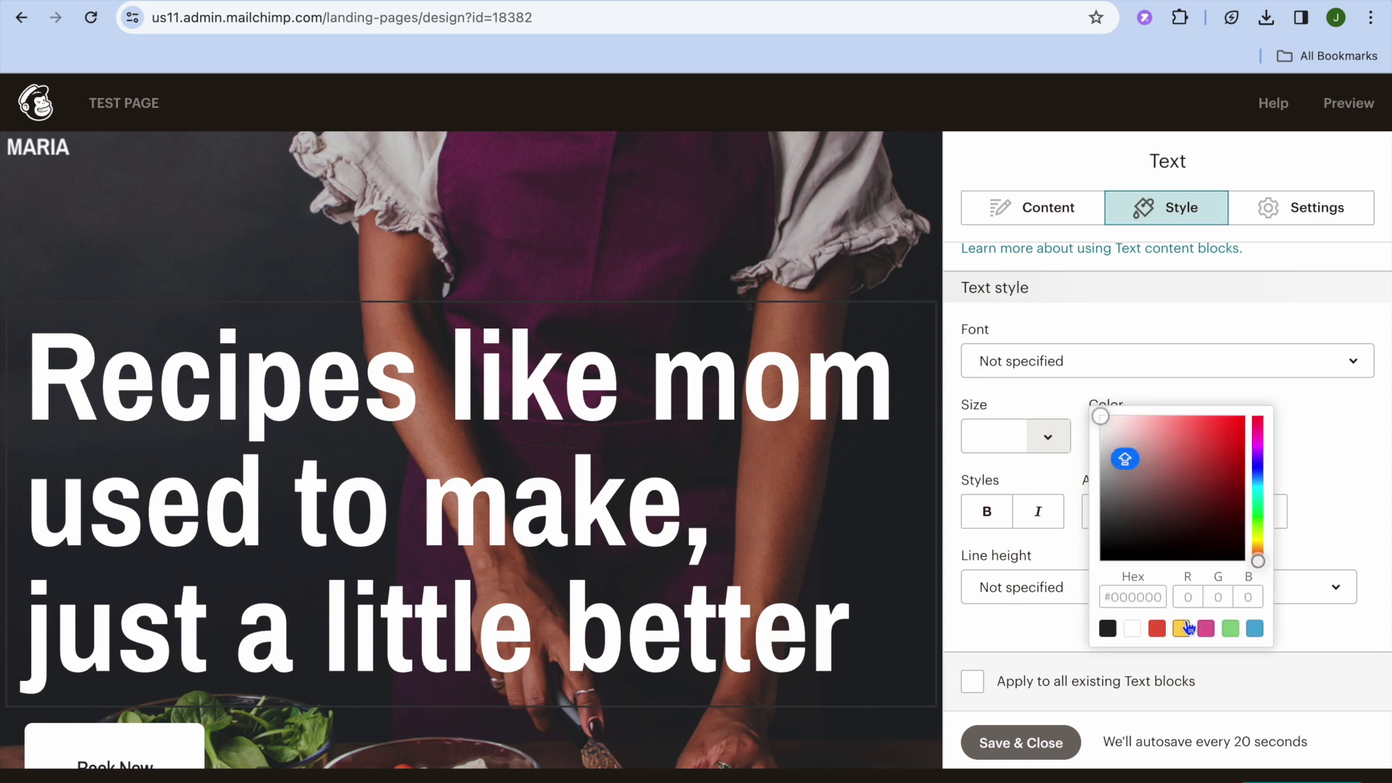
left_click(1231, 629)
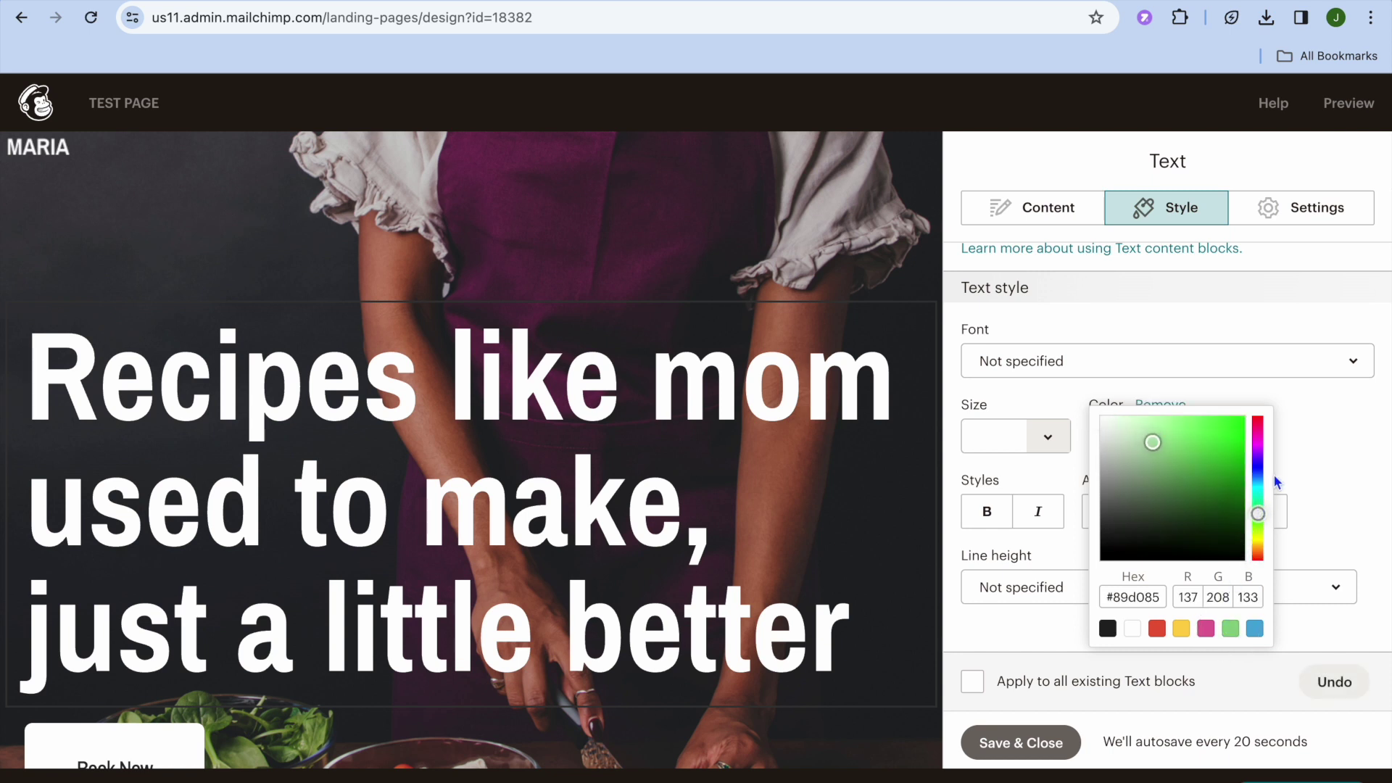
left_click(1317, 456)
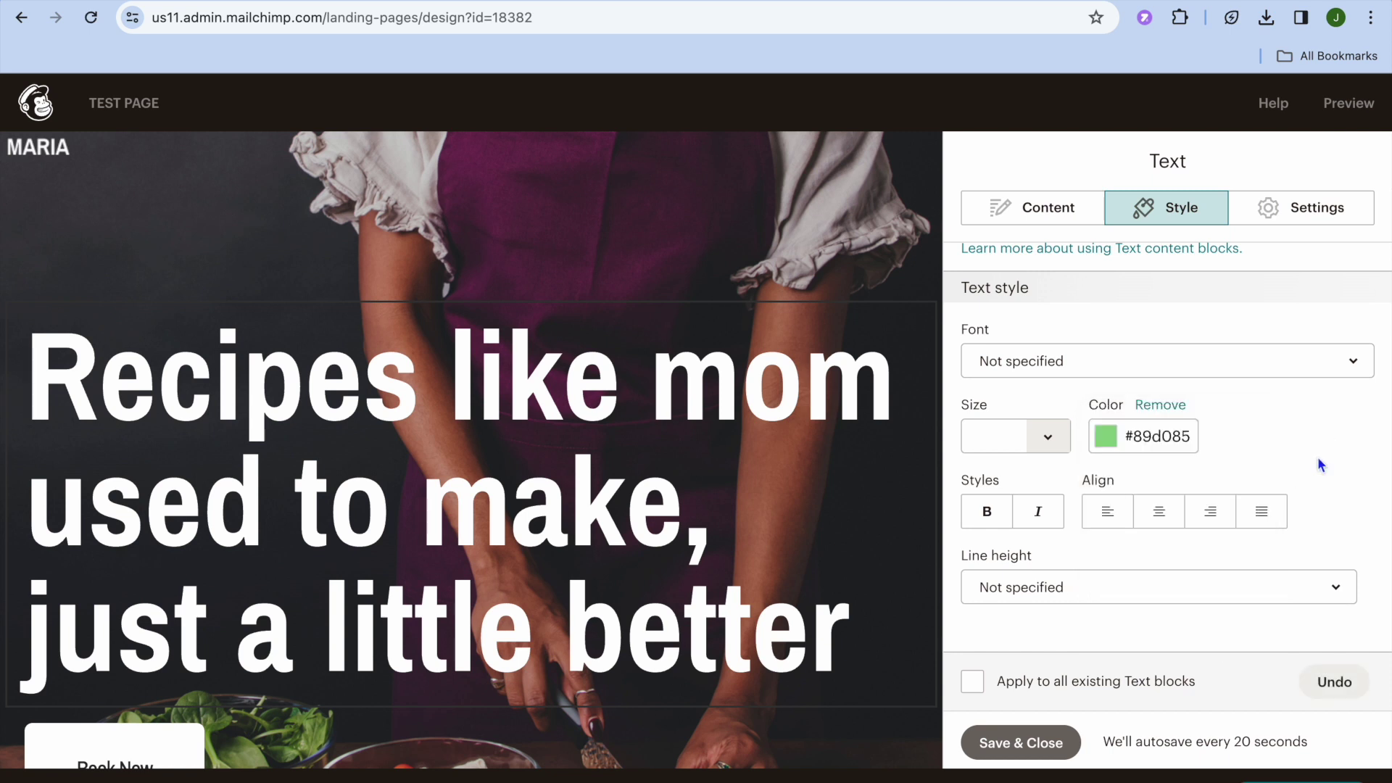
scroll(1251, 435, "up", 1)
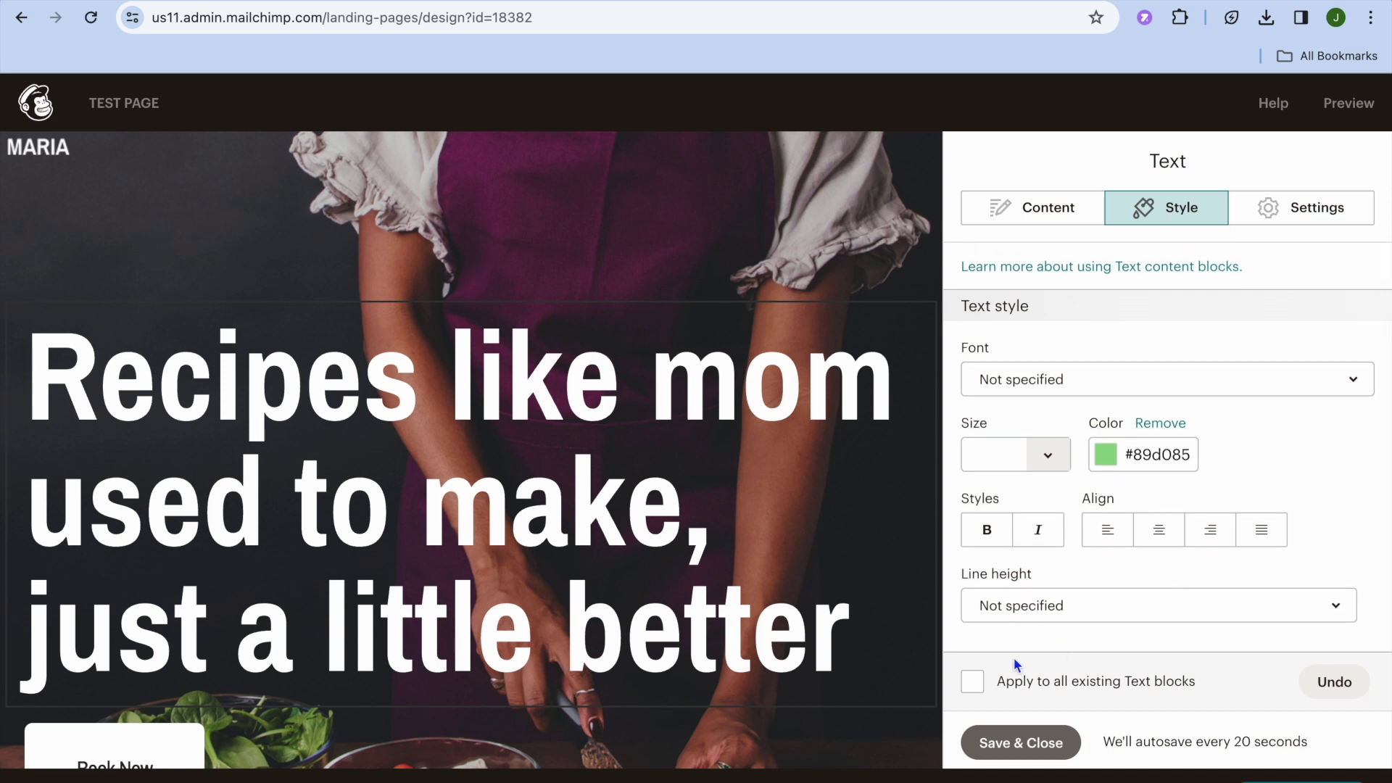
left_click(971, 686)
left_click(1025, 741)
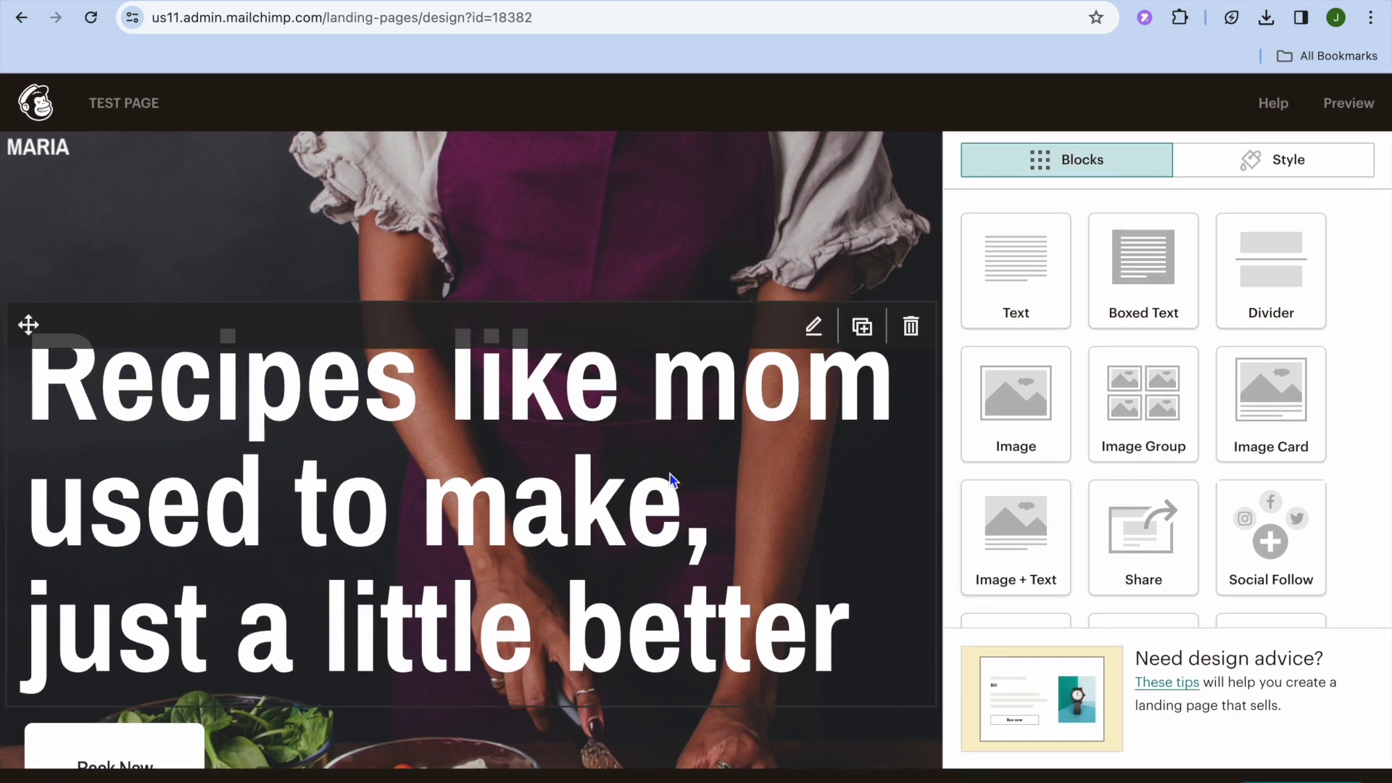
Open the "Recipes like mom used to make, just a little better" headline block and view its available fonts and font sizes
left_click(675, 482)
left_click(1022, 403)
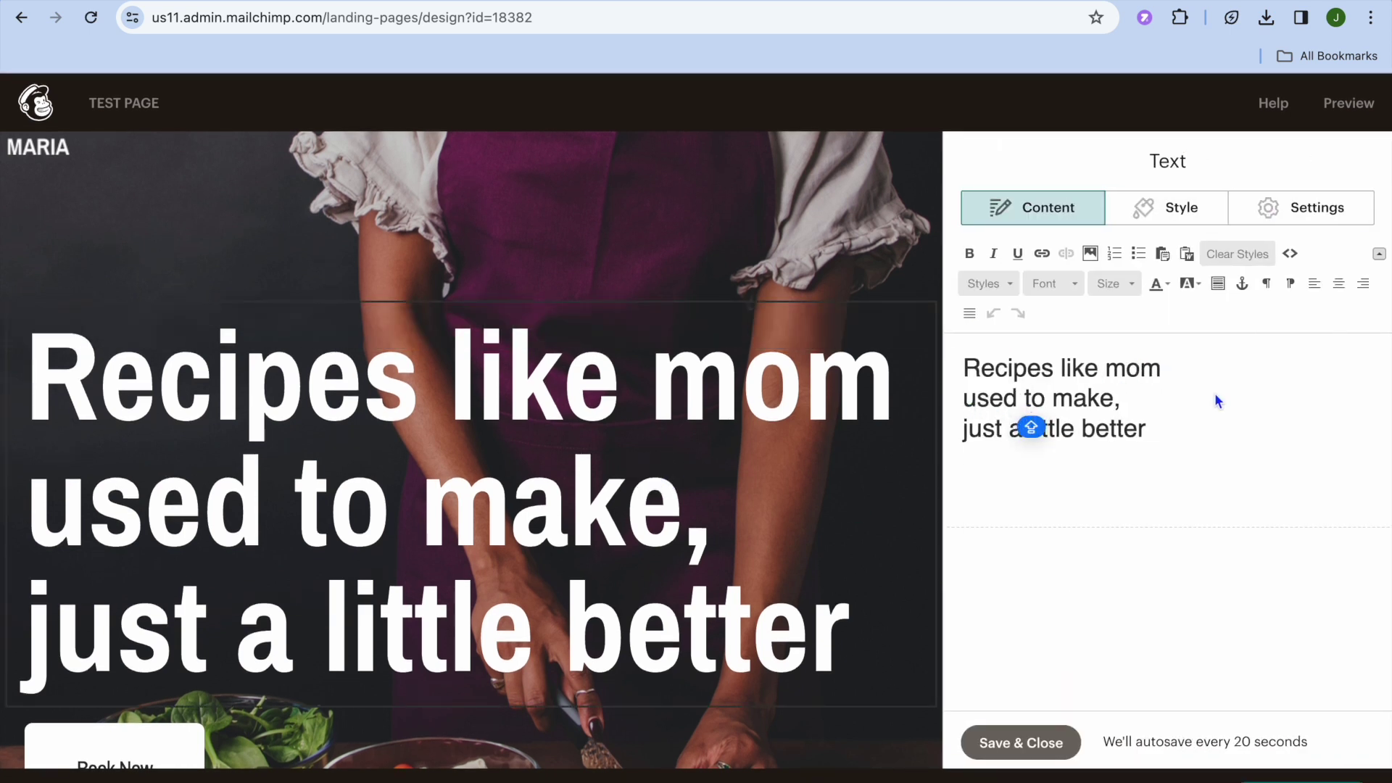
left_click(1072, 289)
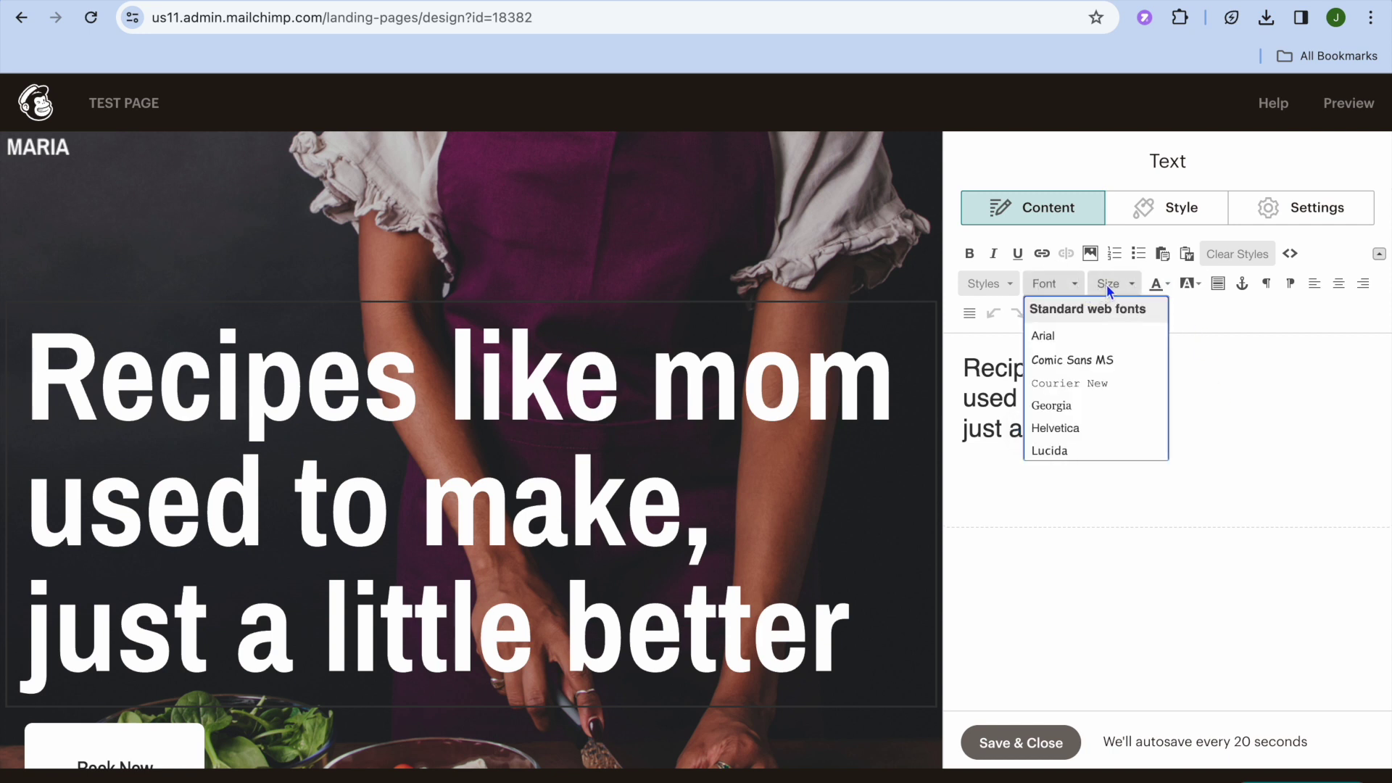
left_click(1107, 285)
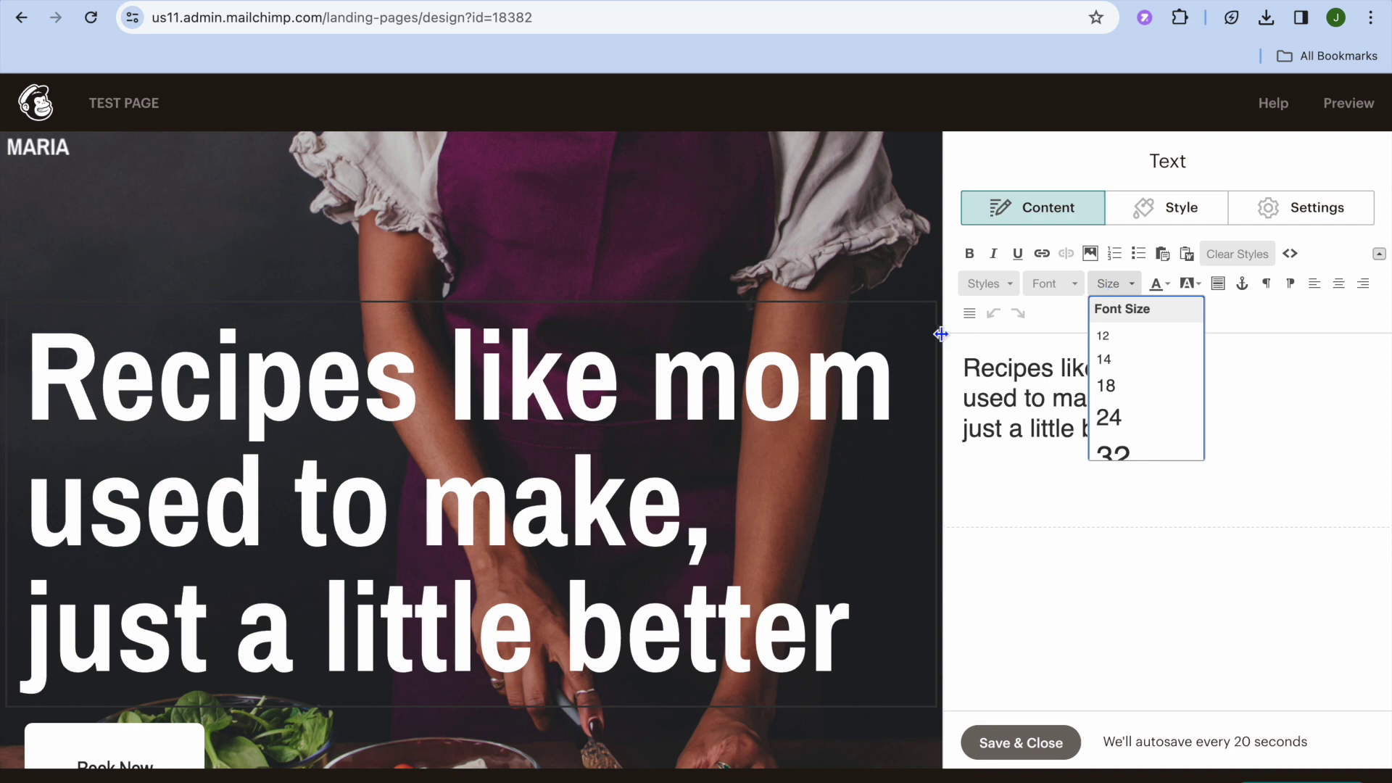
Open the Book Now button block, view its text and link-type options, and close its settings
scroll(756, 426, "down", 2)
scroll(755, 425, "down", 1)
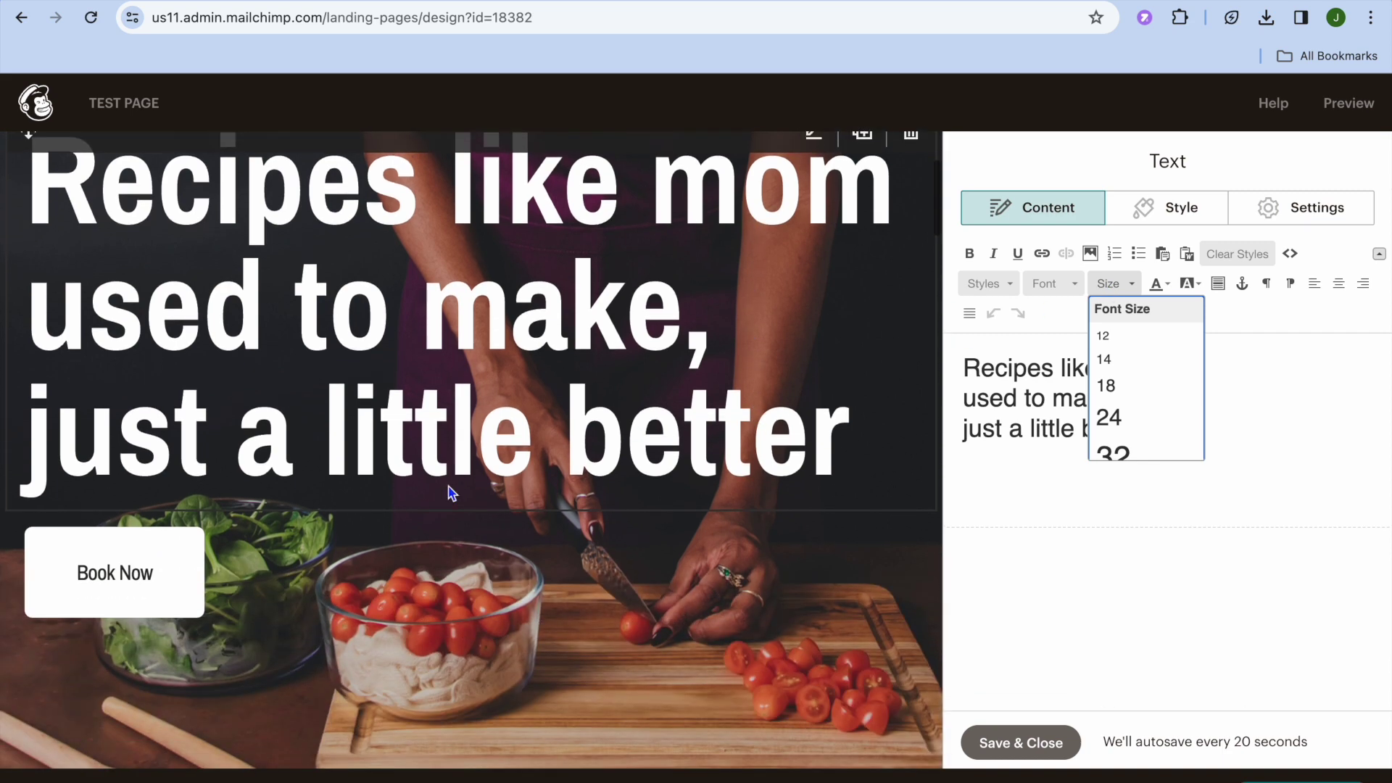
left_click(169, 594)
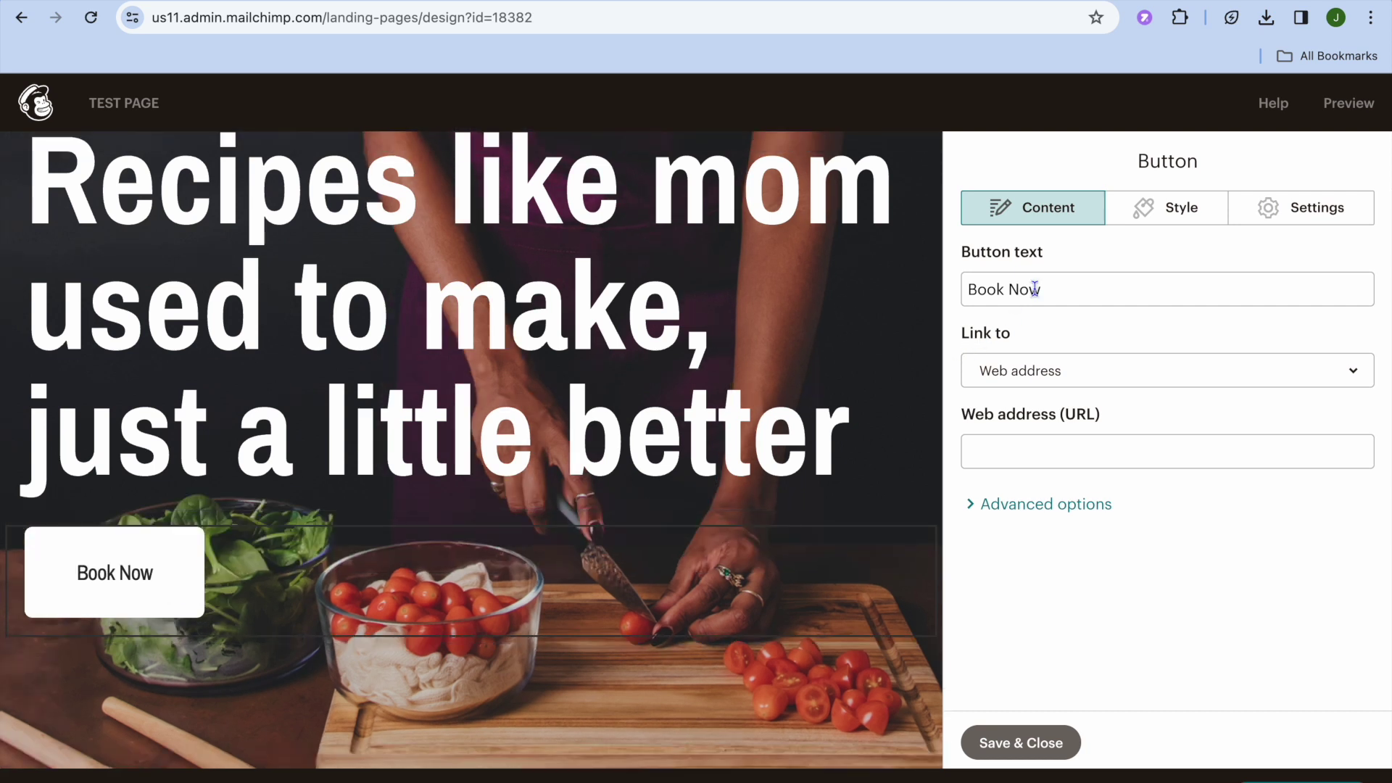
left_click(1083, 289)
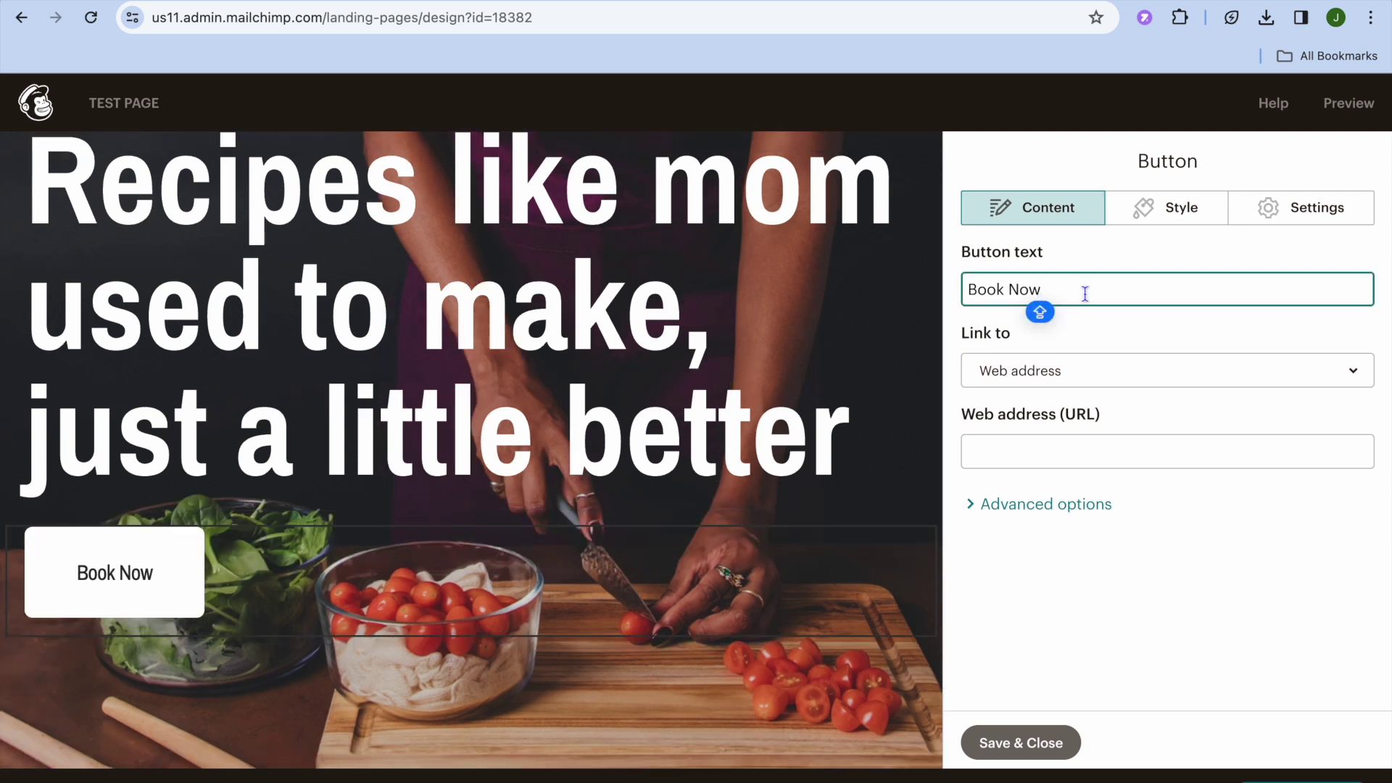
left_click(1085, 378)
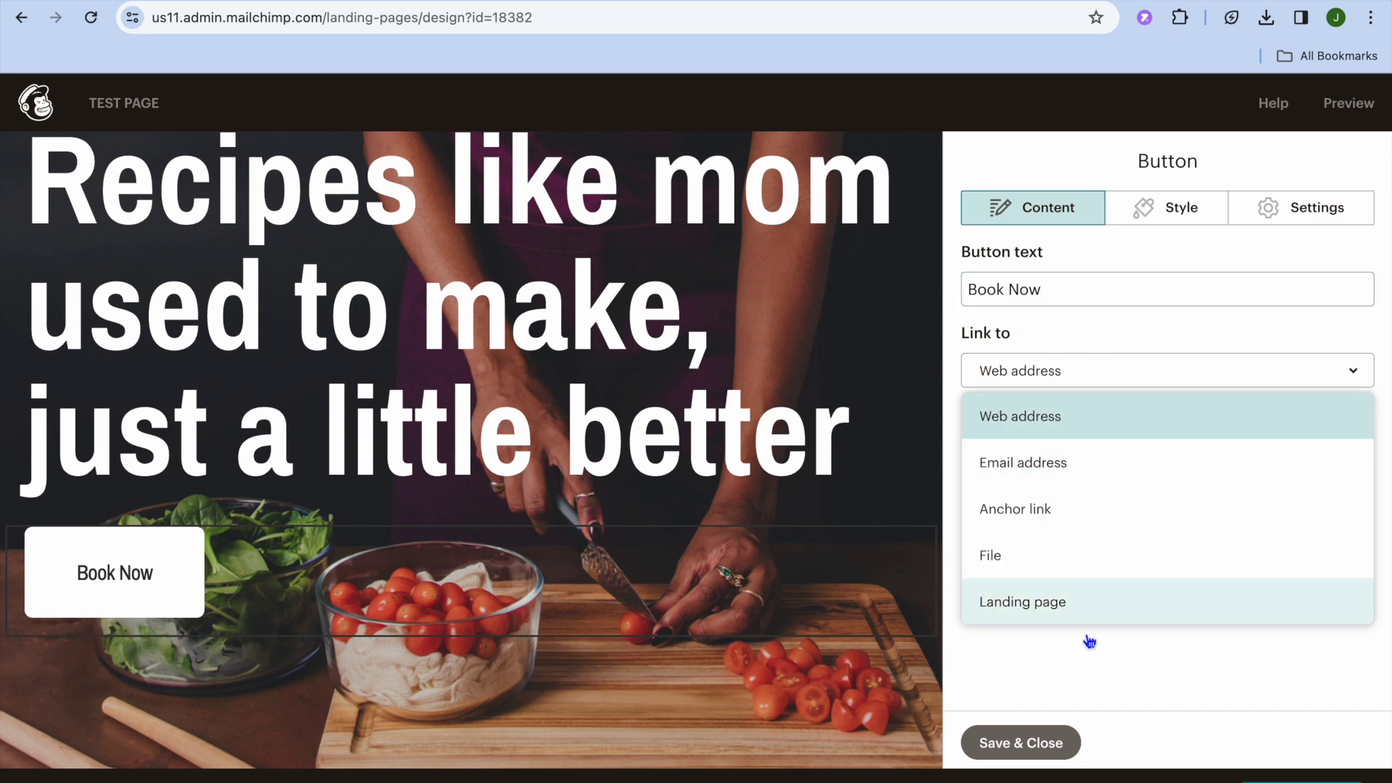
left_click(1089, 660)
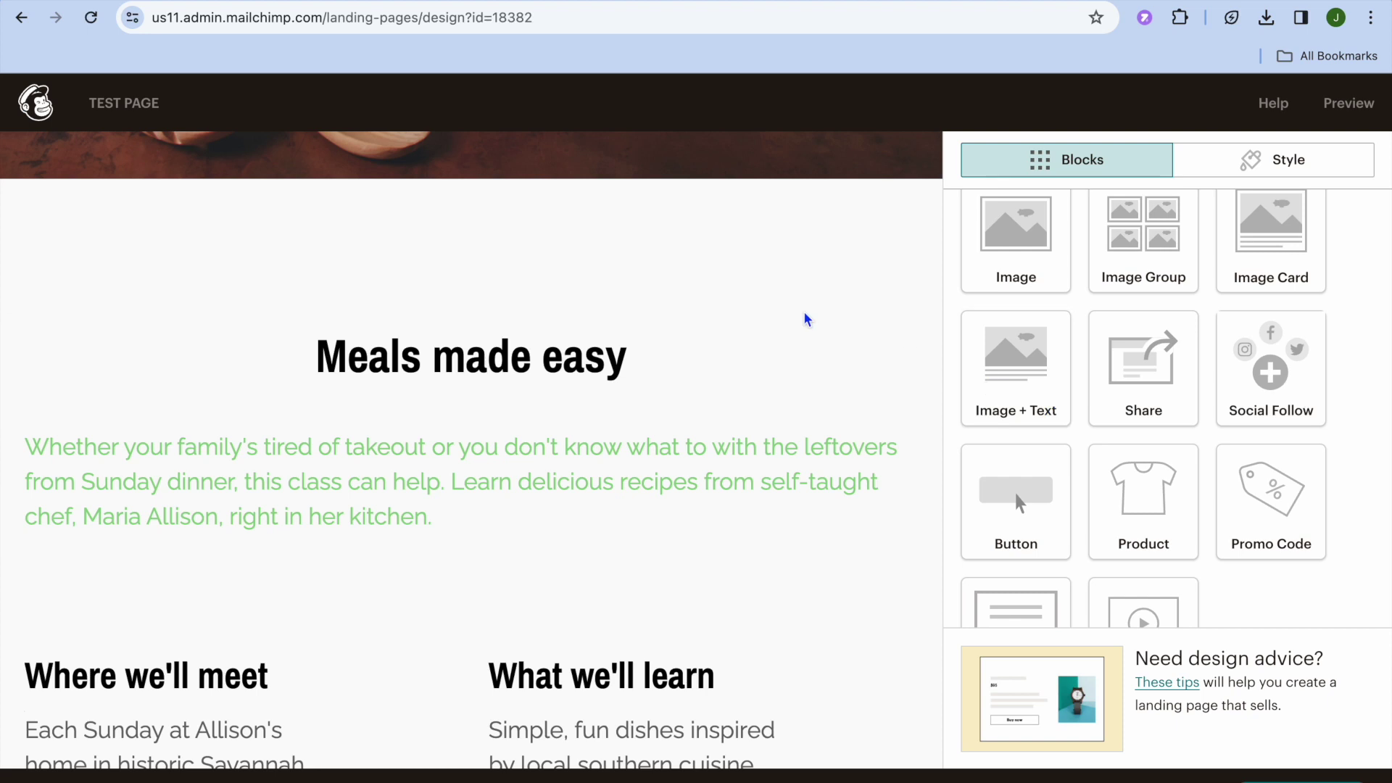
Add a Button block above the "Meals made easy" text and delete it again
mouse_move(789, 372)
left_click_drag(1022, 503, 516, 359)
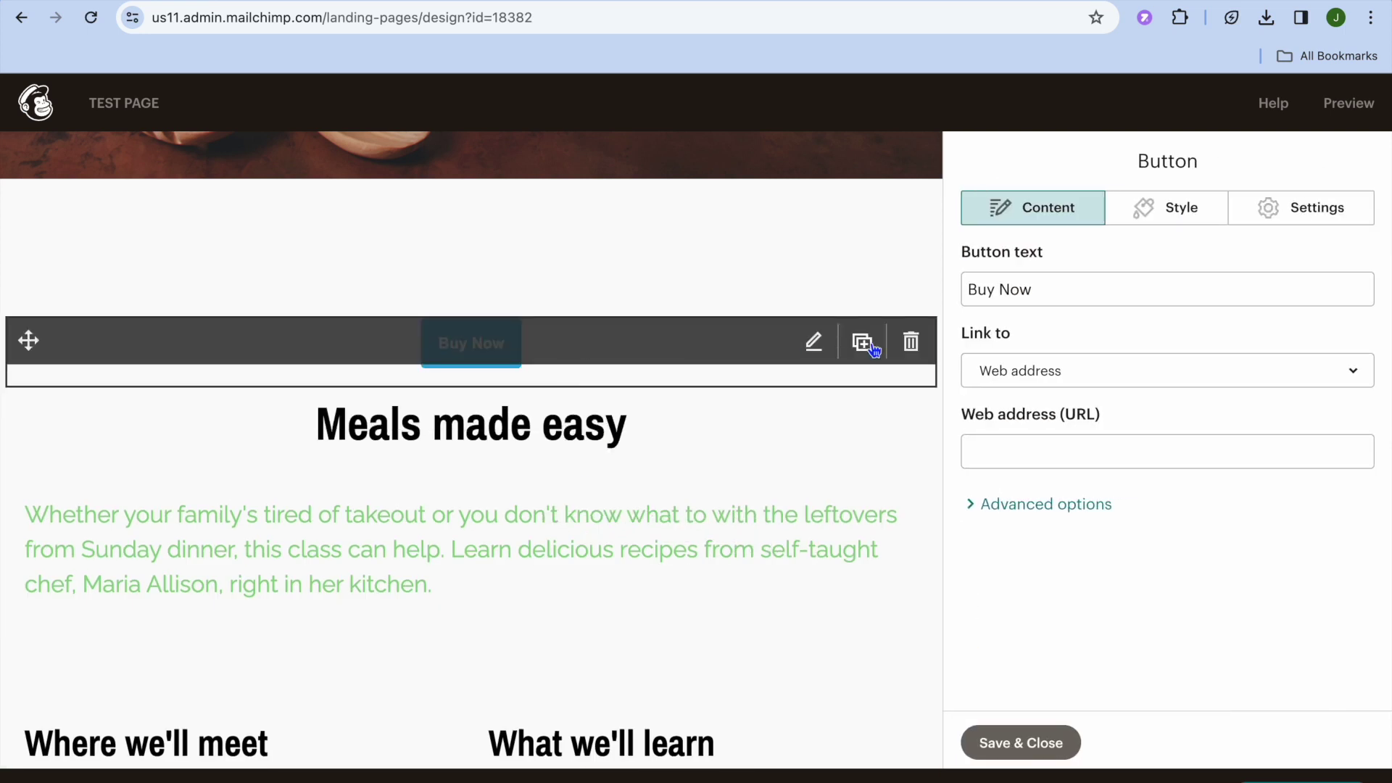
left_click(912, 342)
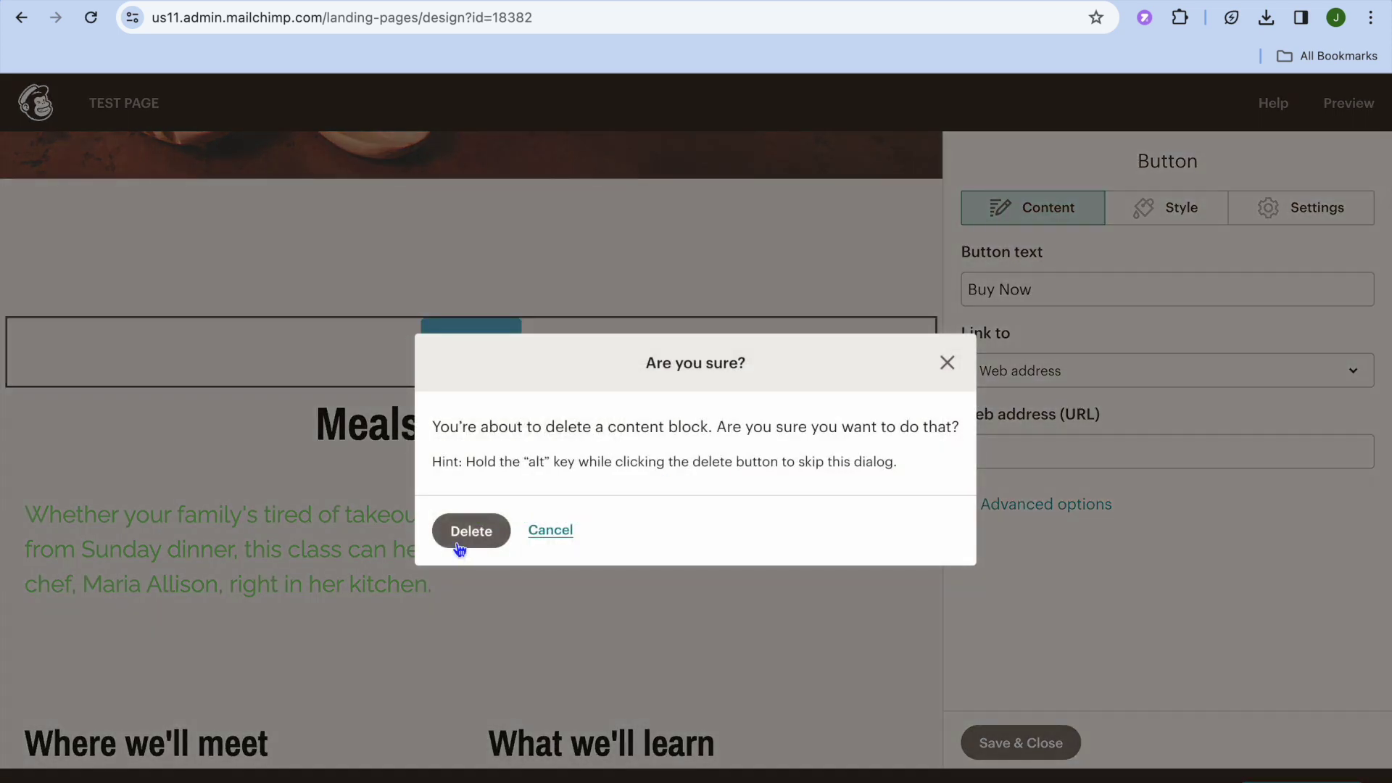
left_click(460, 537)
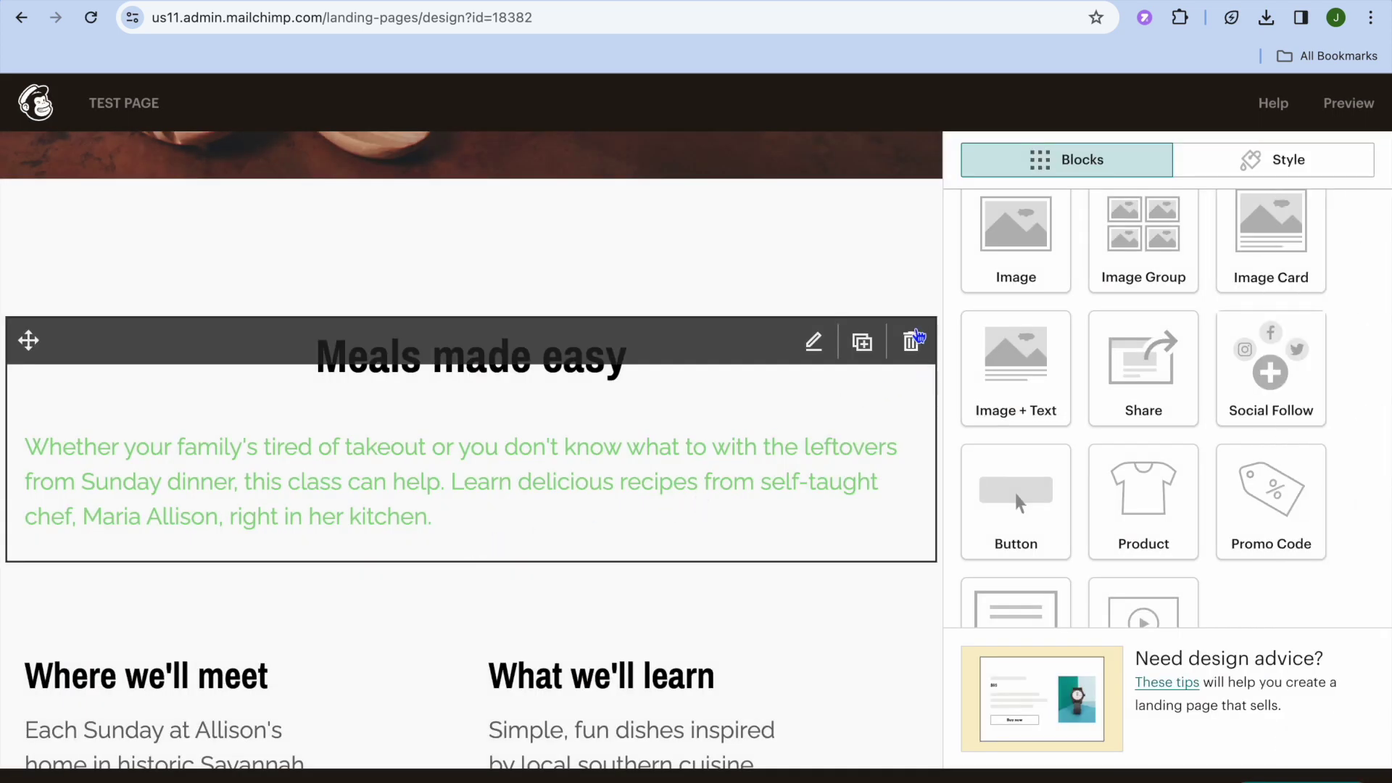
Delete the "Meals made easy" text block from the page
left_click(919, 339)
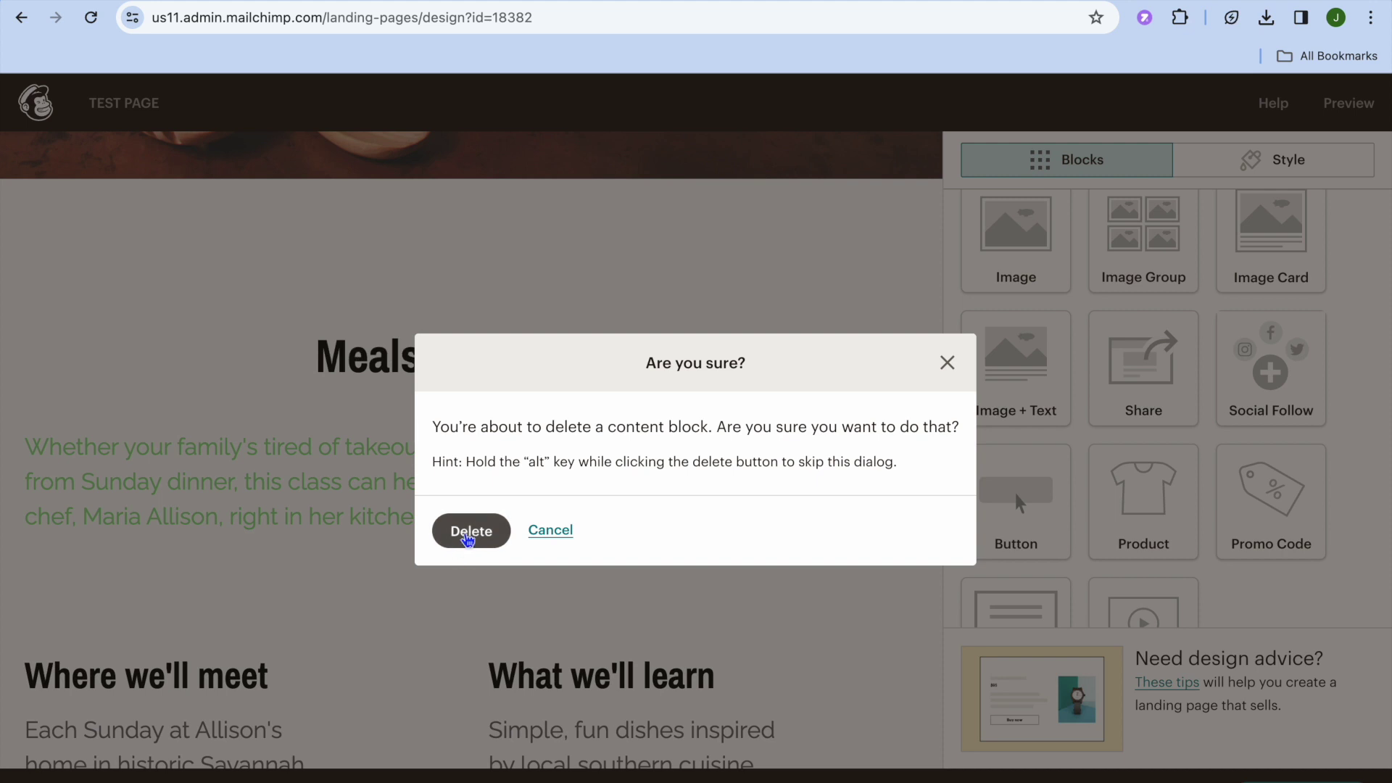
left_click(470, 534)
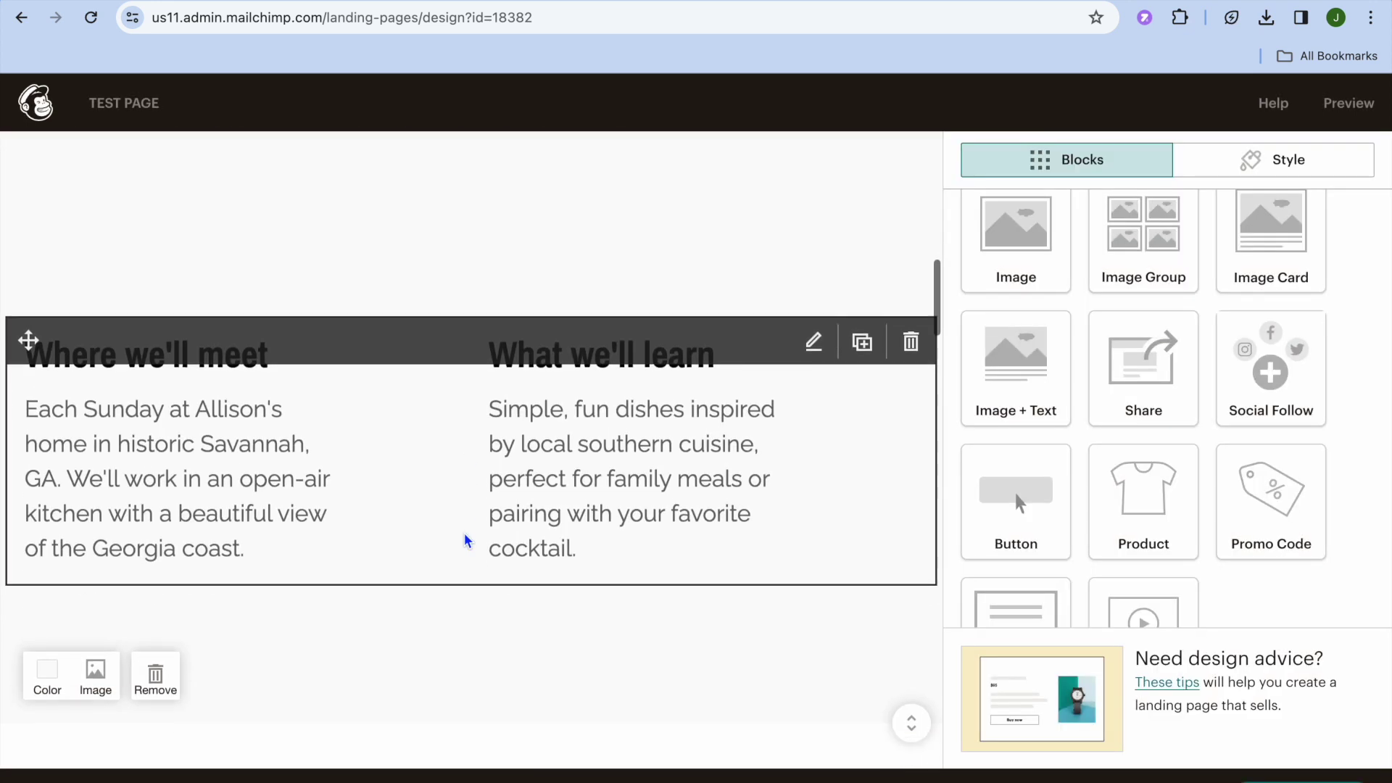
Add a Social Follow block above the "Where we'll meet" columns, look through its services, and delete the block
left_click_drag(1295, 382, 527, 289)
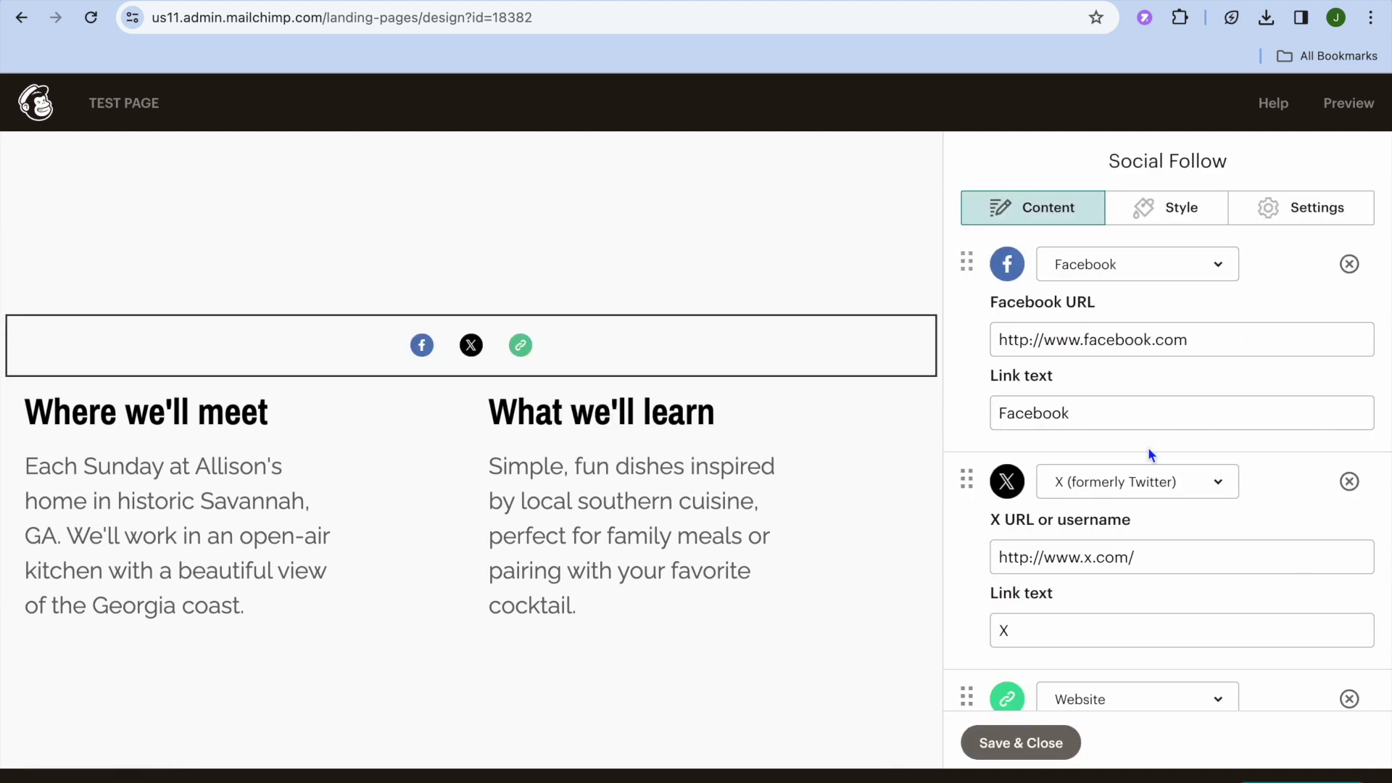
scroll(1149, 452, "down", 5)
scroll(1149, 452, "up", 5)
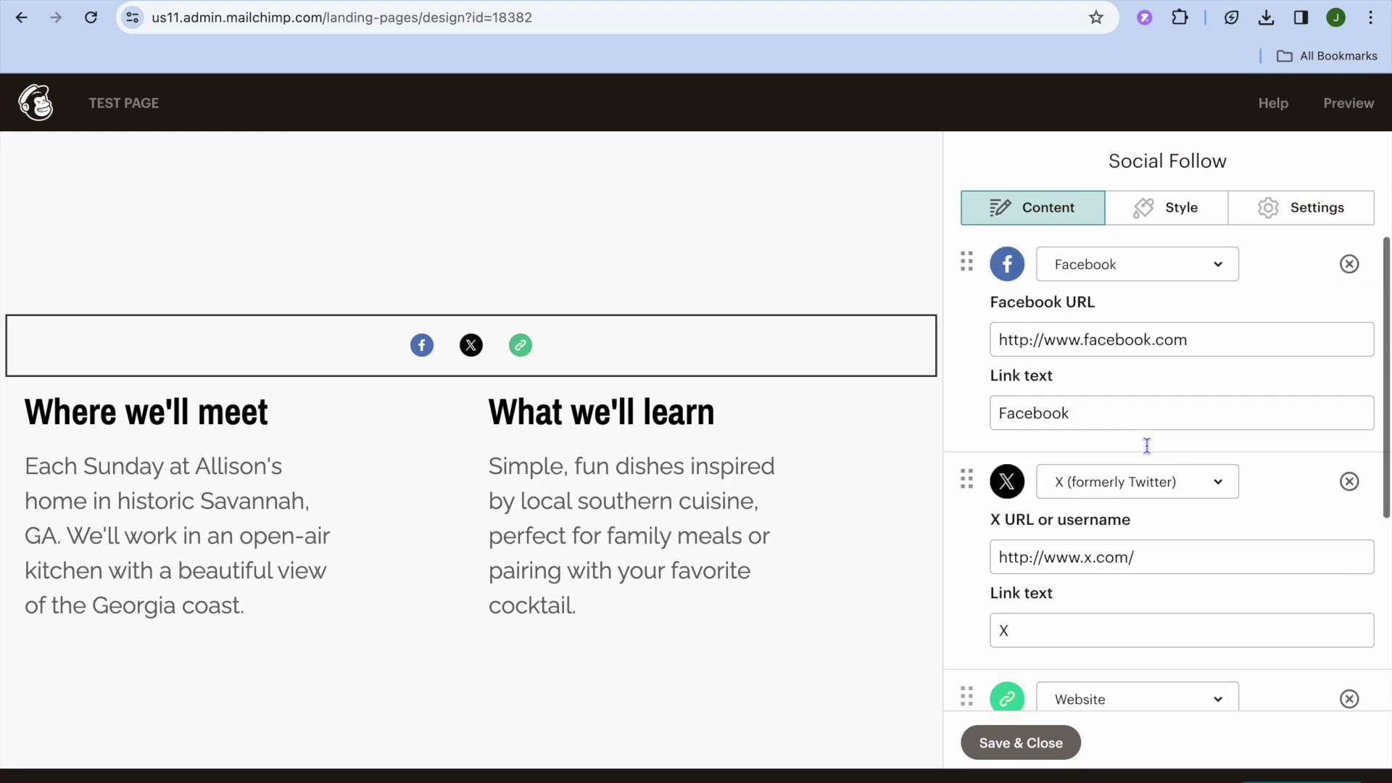
scroll(1119, 418, "down", 4)
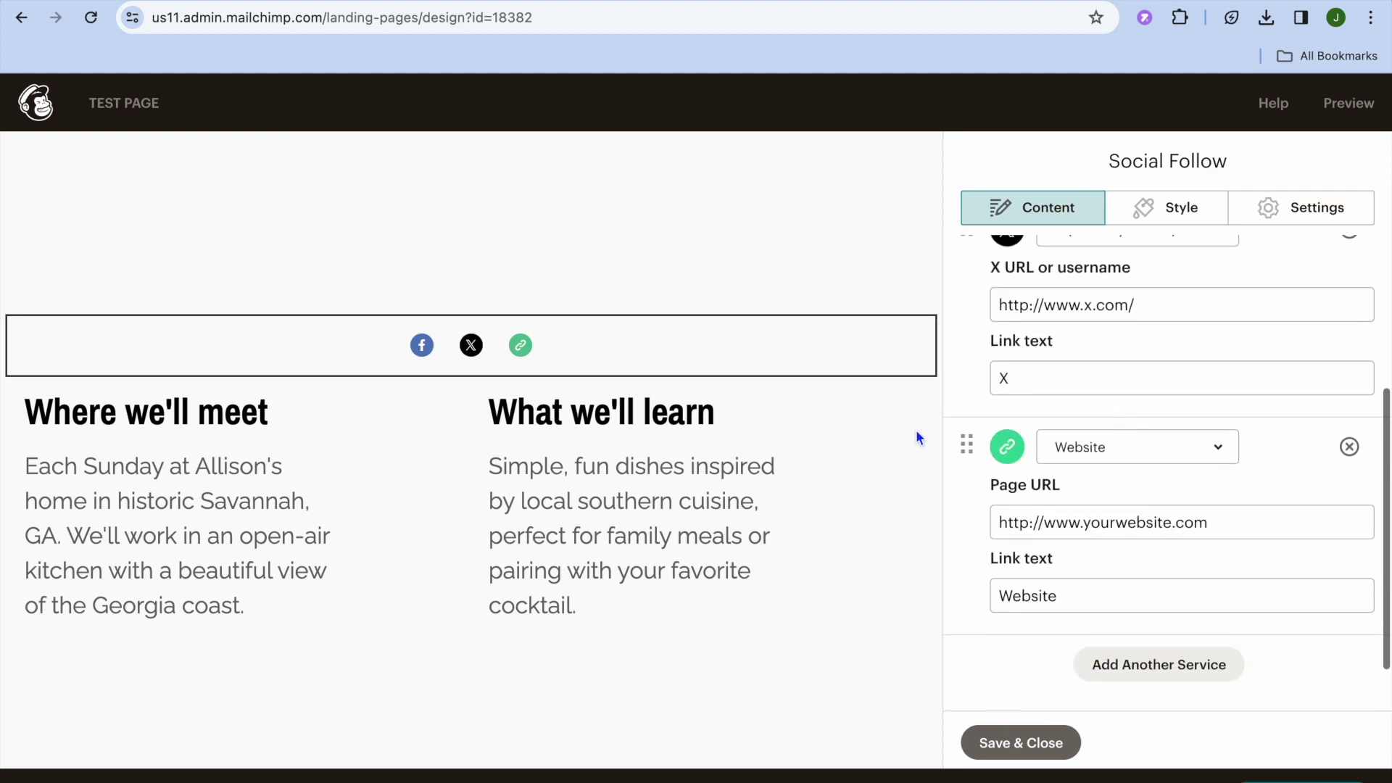
left_click(911, 340)
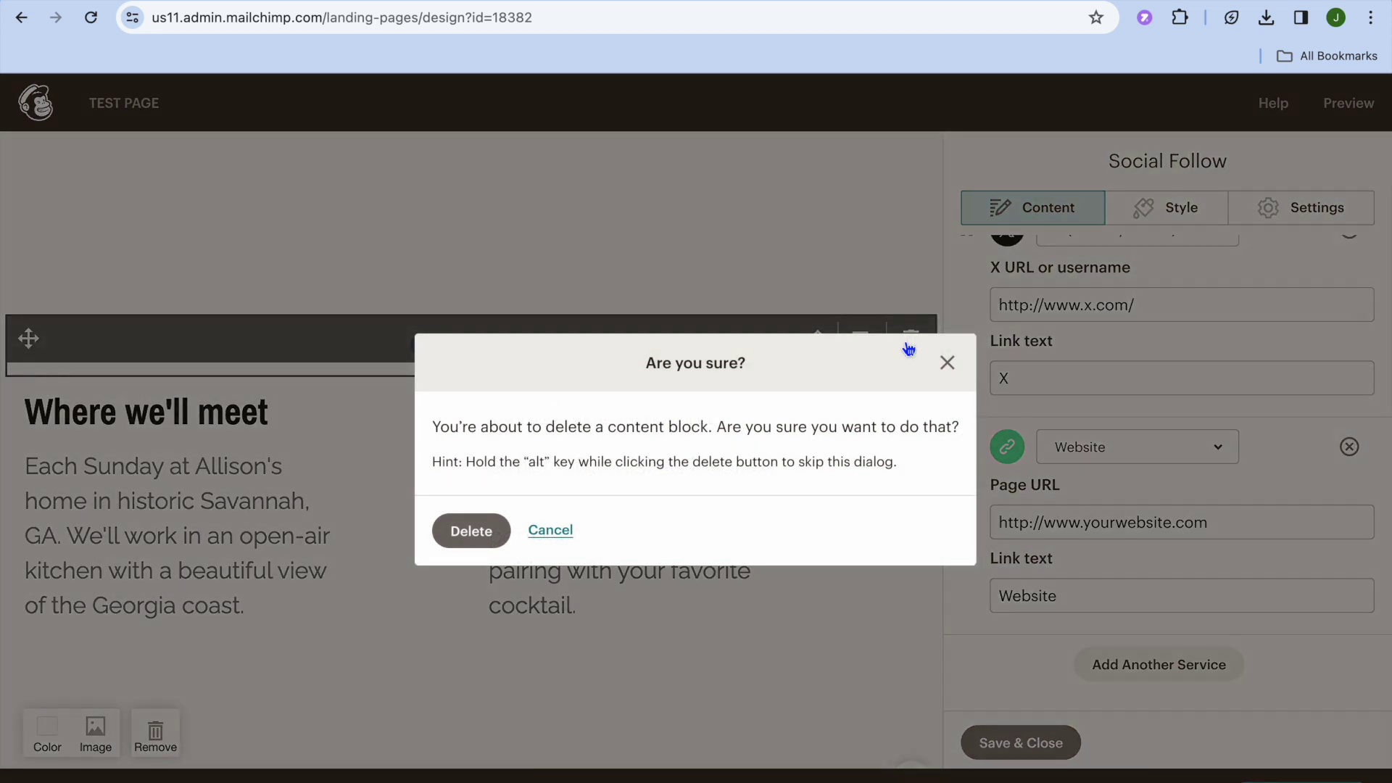
left_click(484, 528)
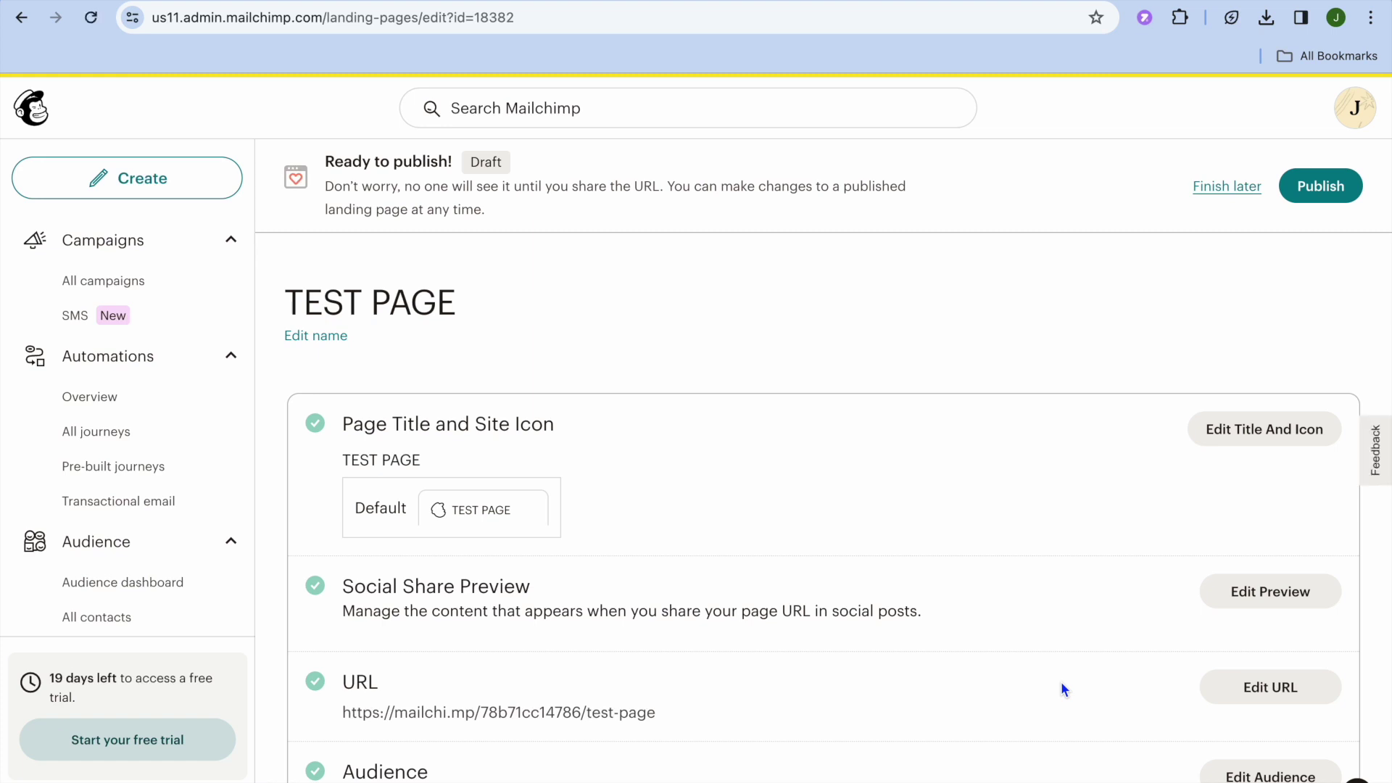
Create a new landing page named 2 from the Grow Your List template
scroll(1063, 689, "down", 3)
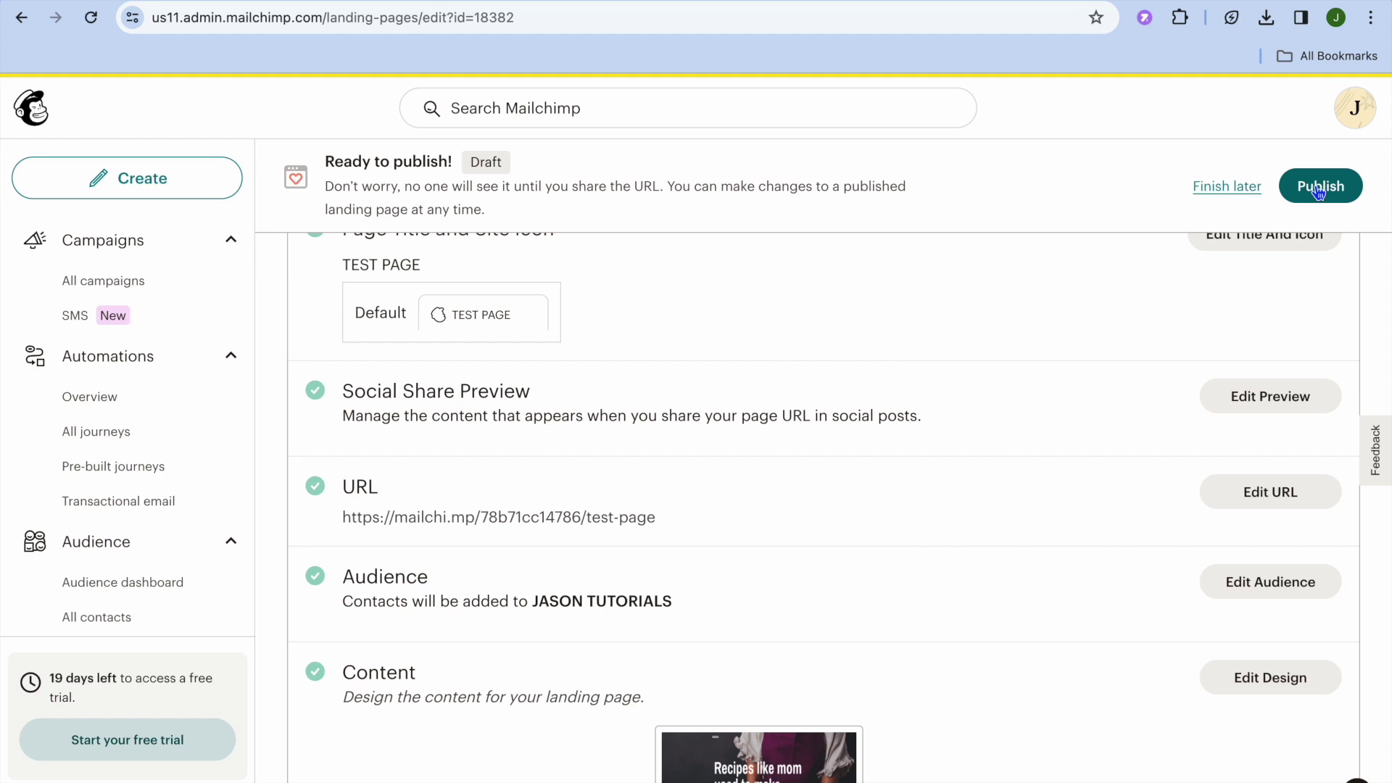
scroll(763, 276, "up", 3)
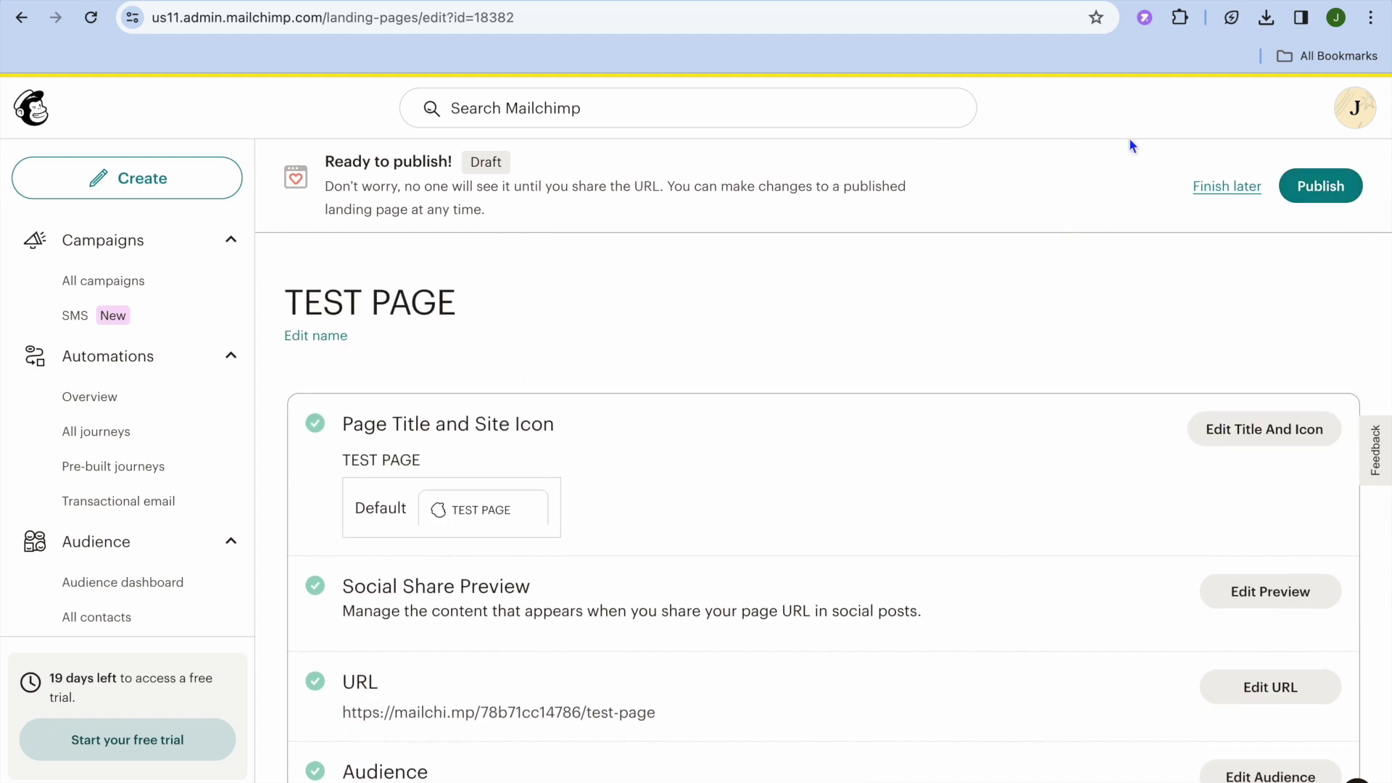
left_click(158, 190)
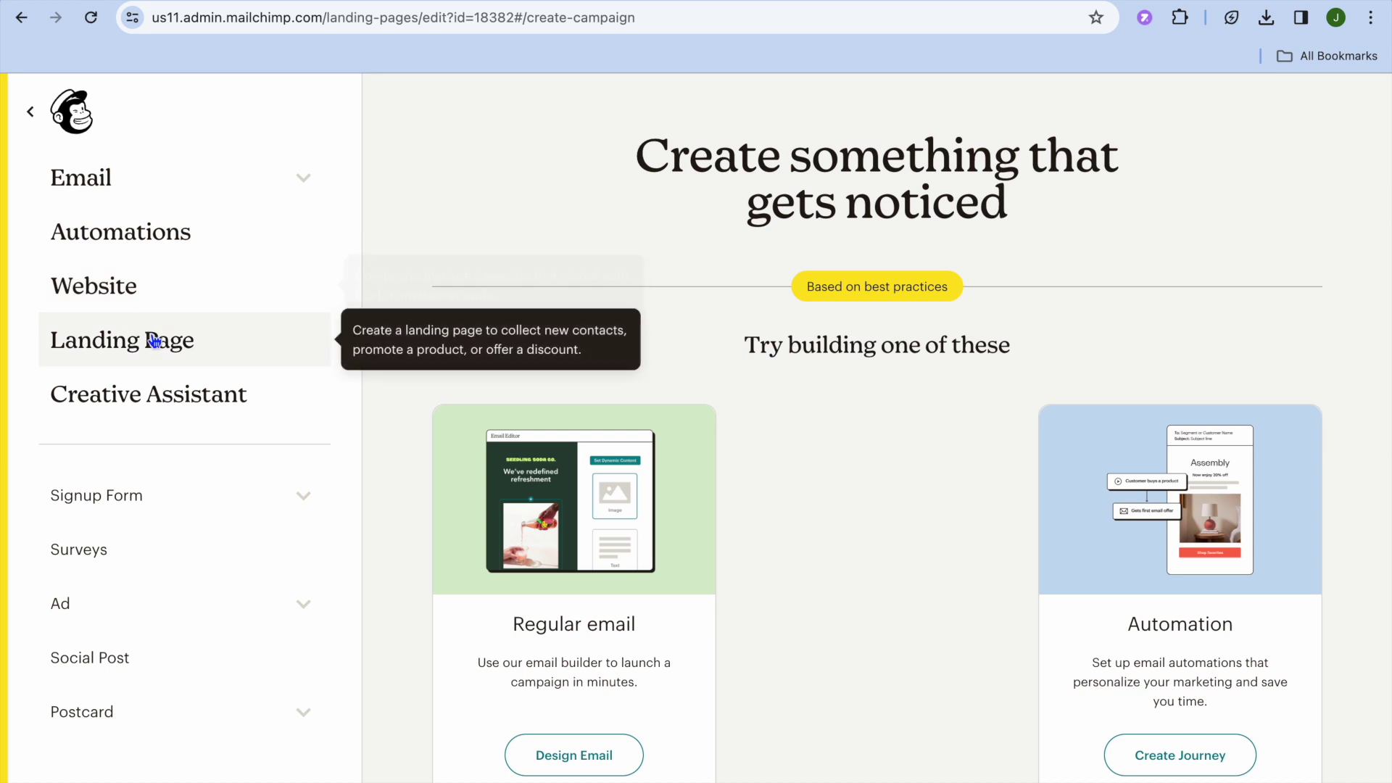
left_click(187, 340)
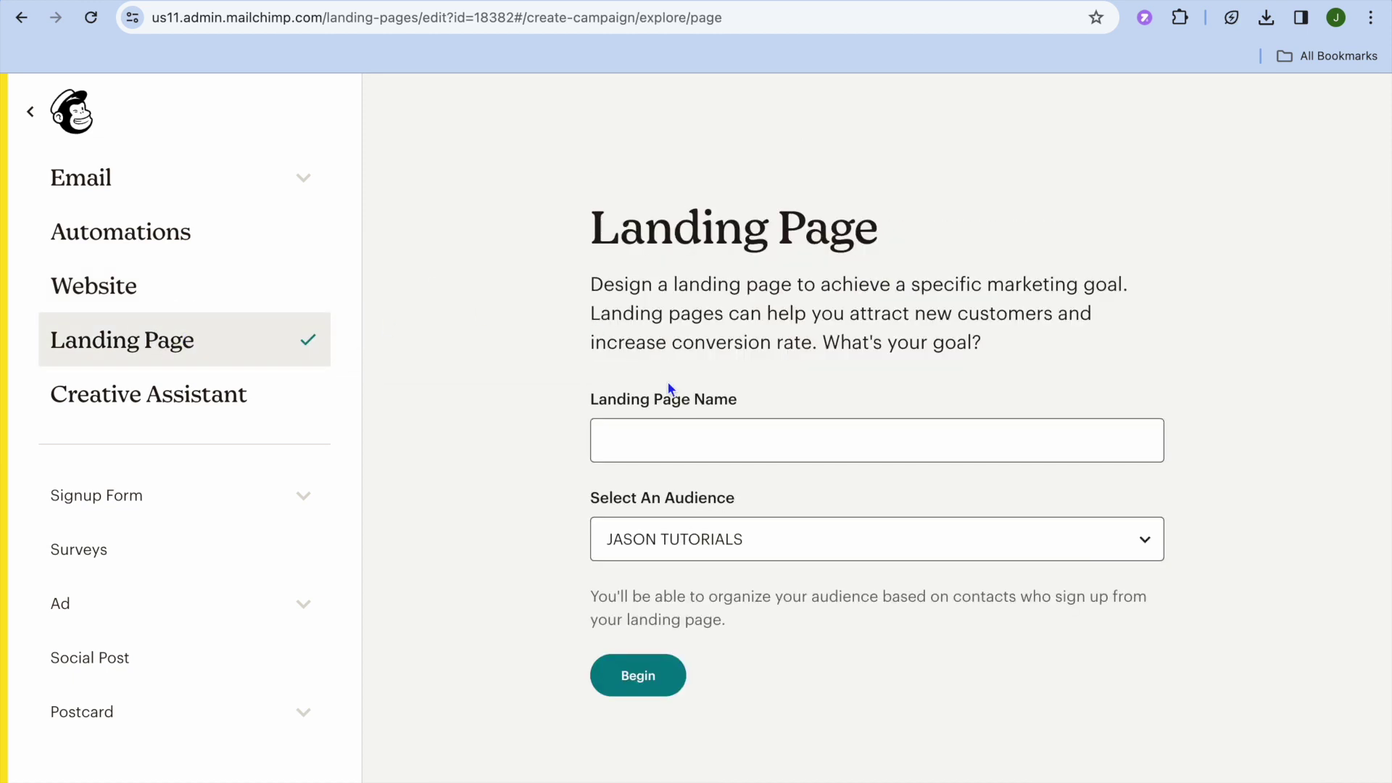
left_click(644, 449)
key("Down")
key("Down")
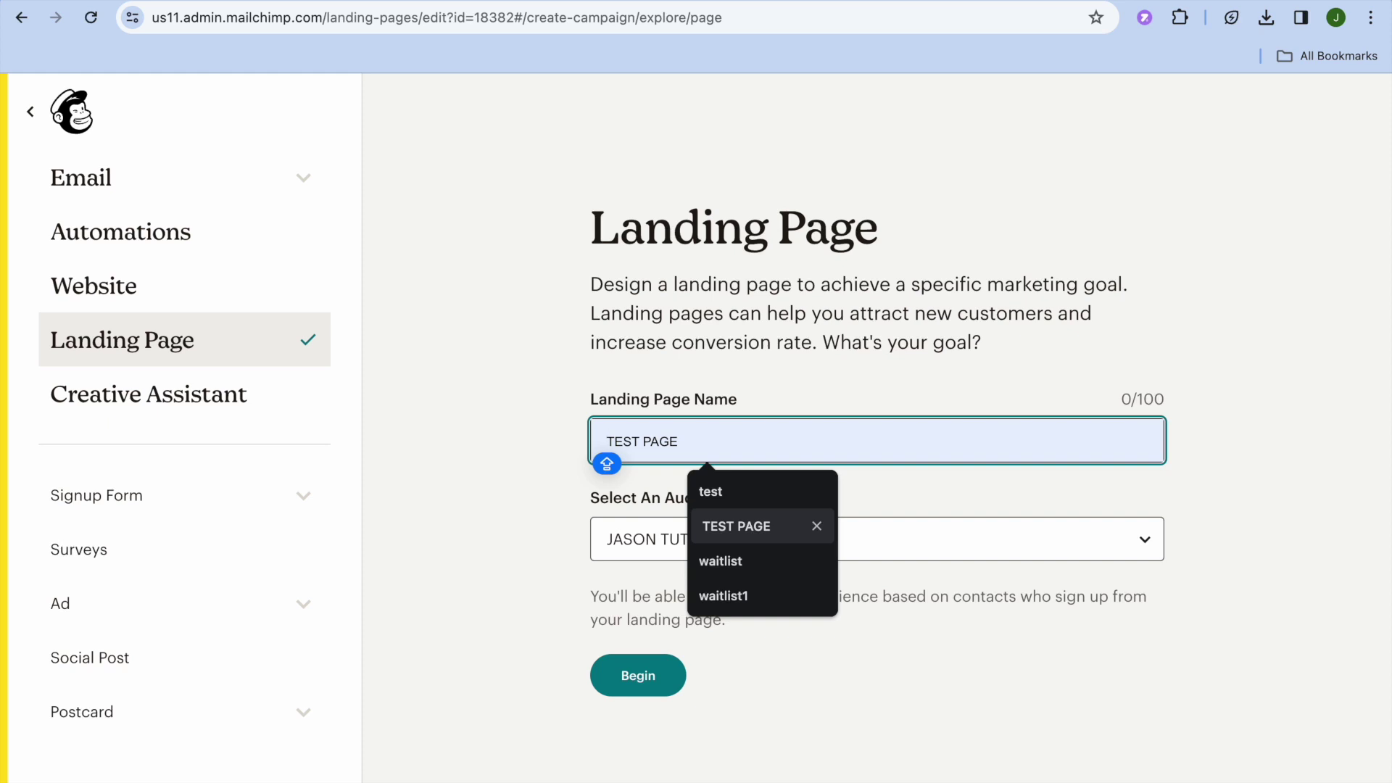
key("Caps_Lock")
type("2")
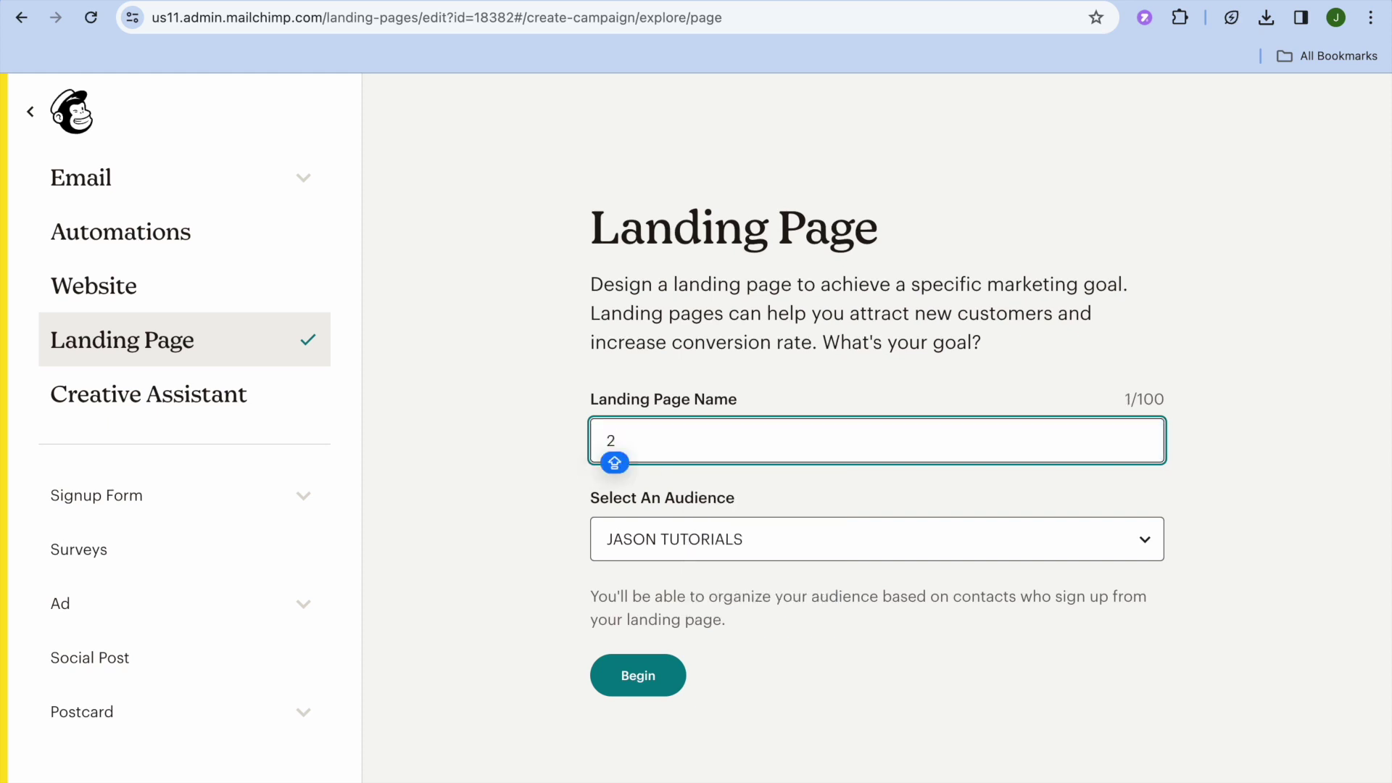
left_click(652, 685)
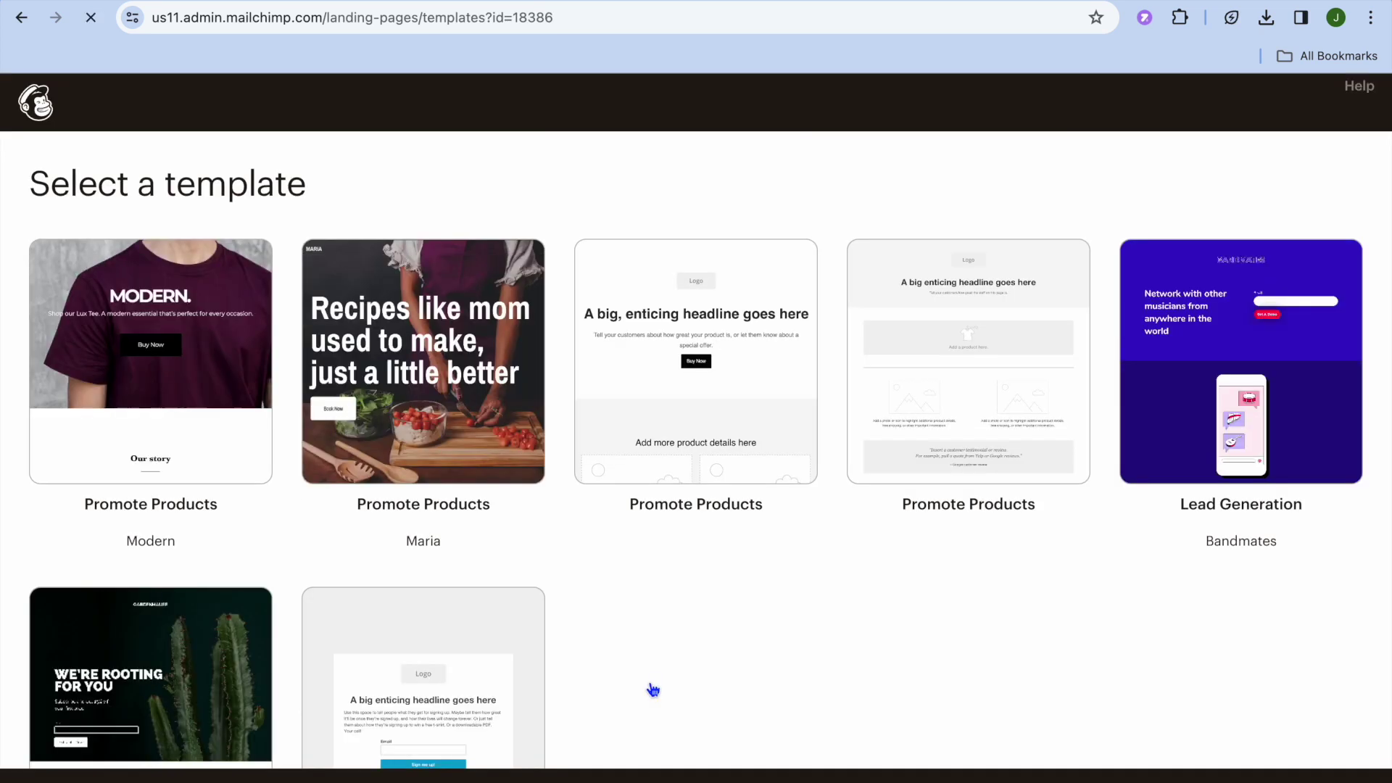
scroll(654, 689, "down", 3)
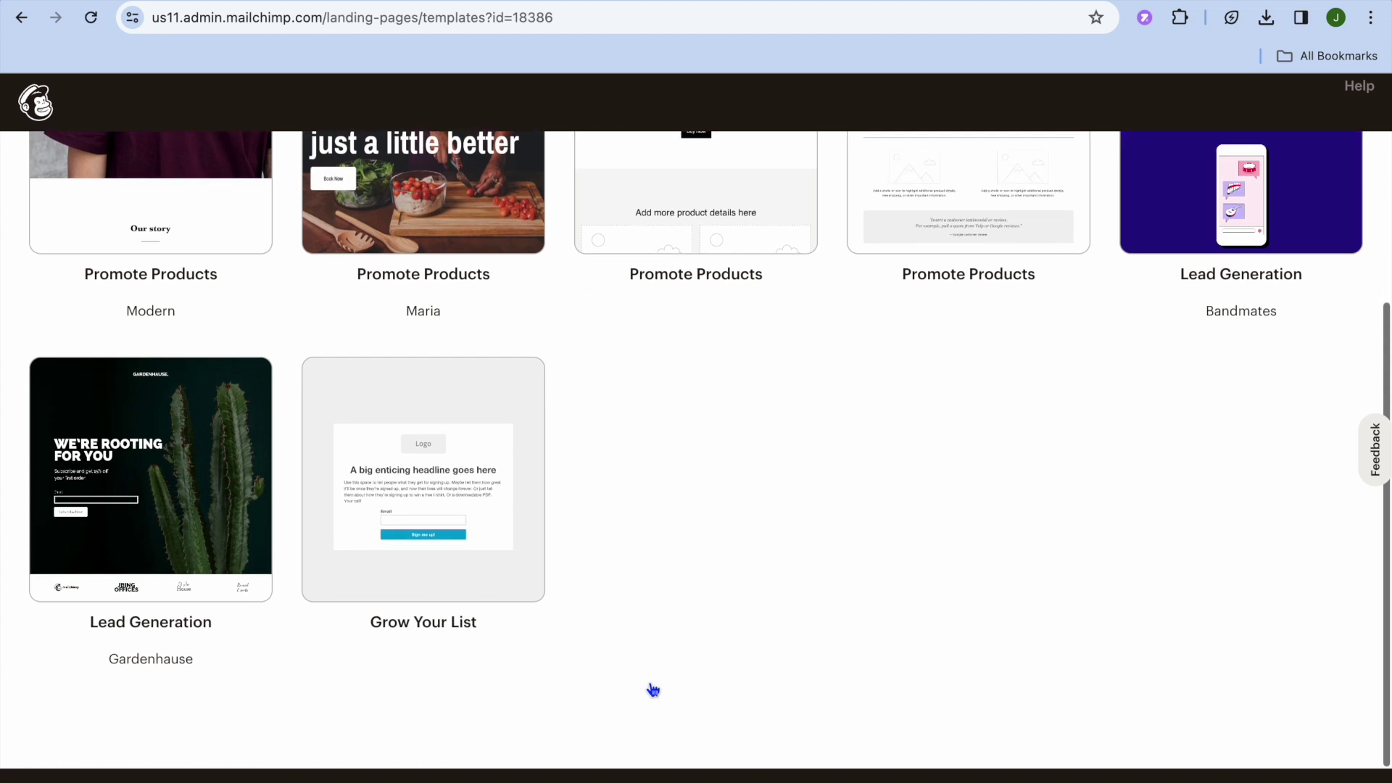
left_click(441, 501)
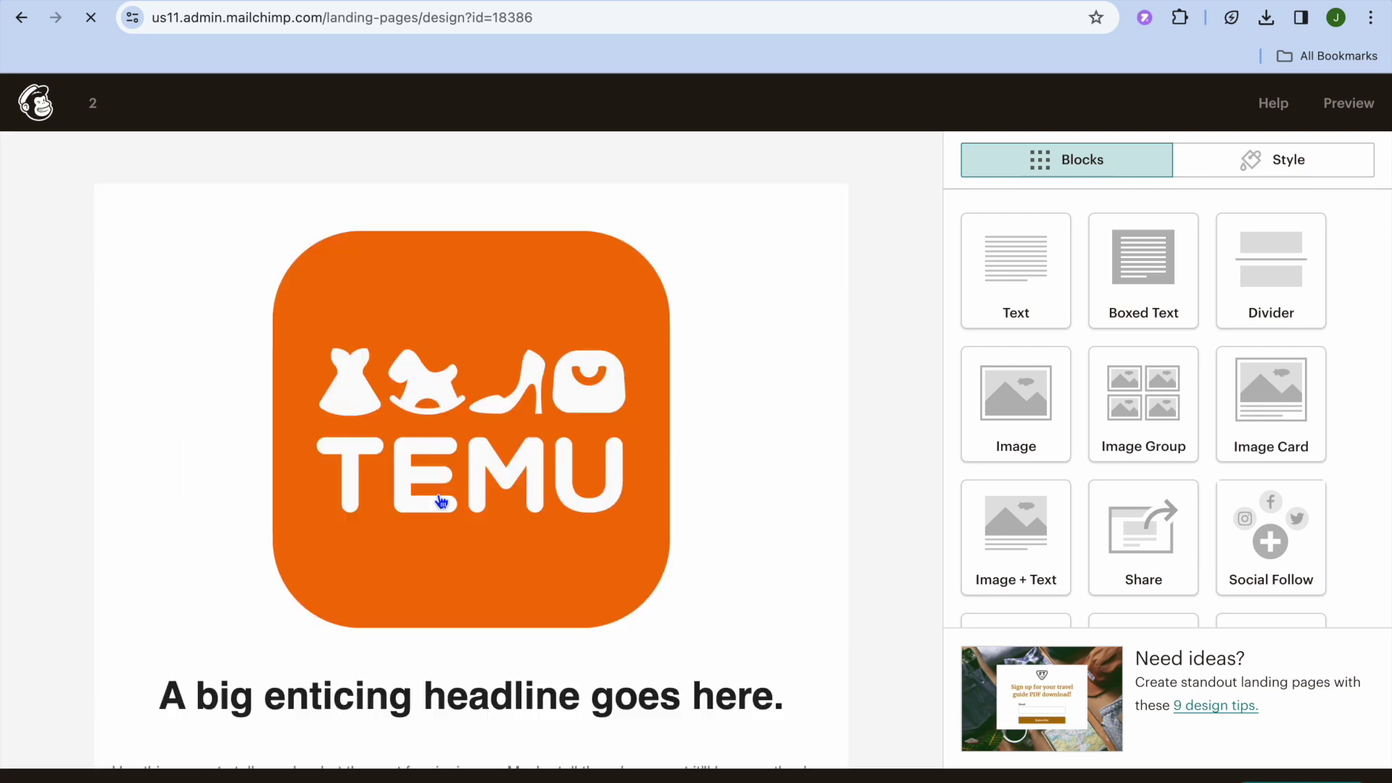
Delete the template's logo image, description text, headline and email signup form blocks from the page
left_click(825, 242)
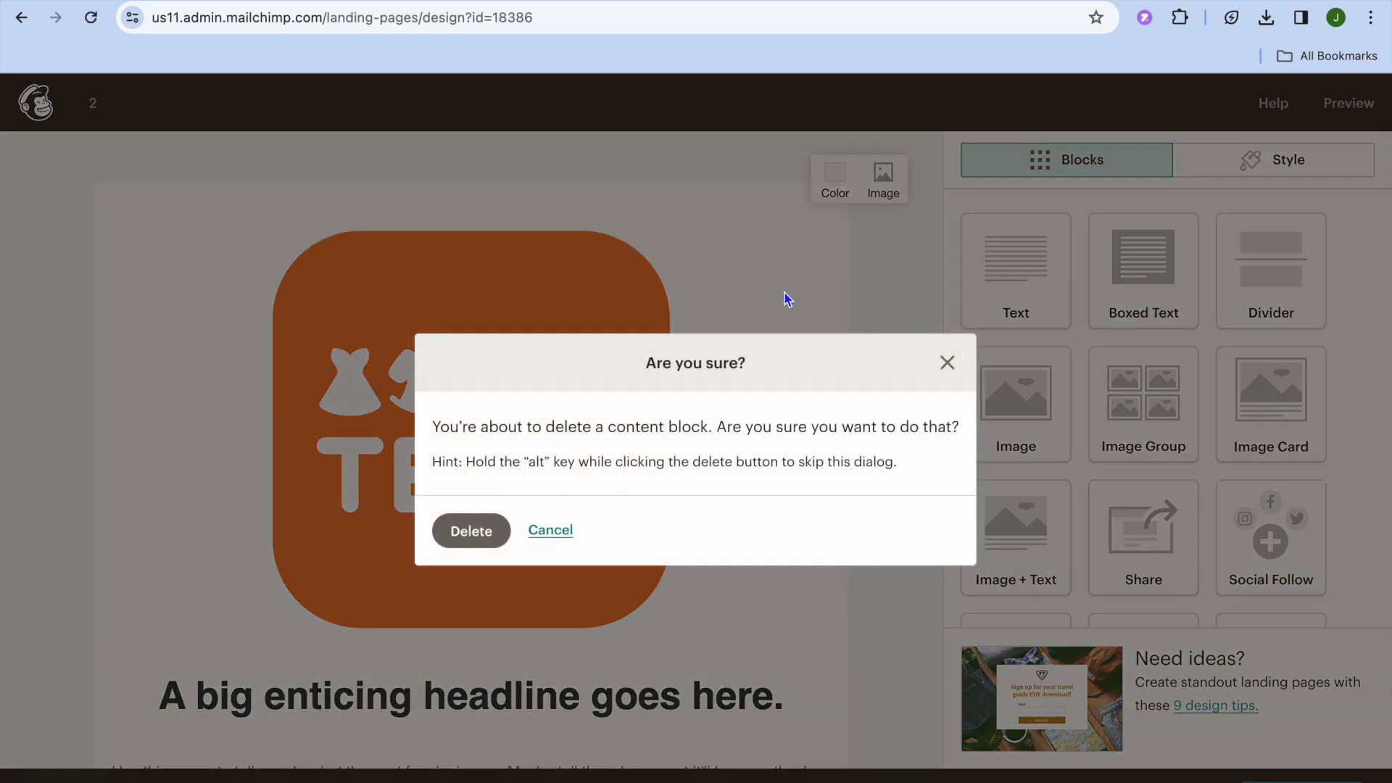
left_click(480, 544)
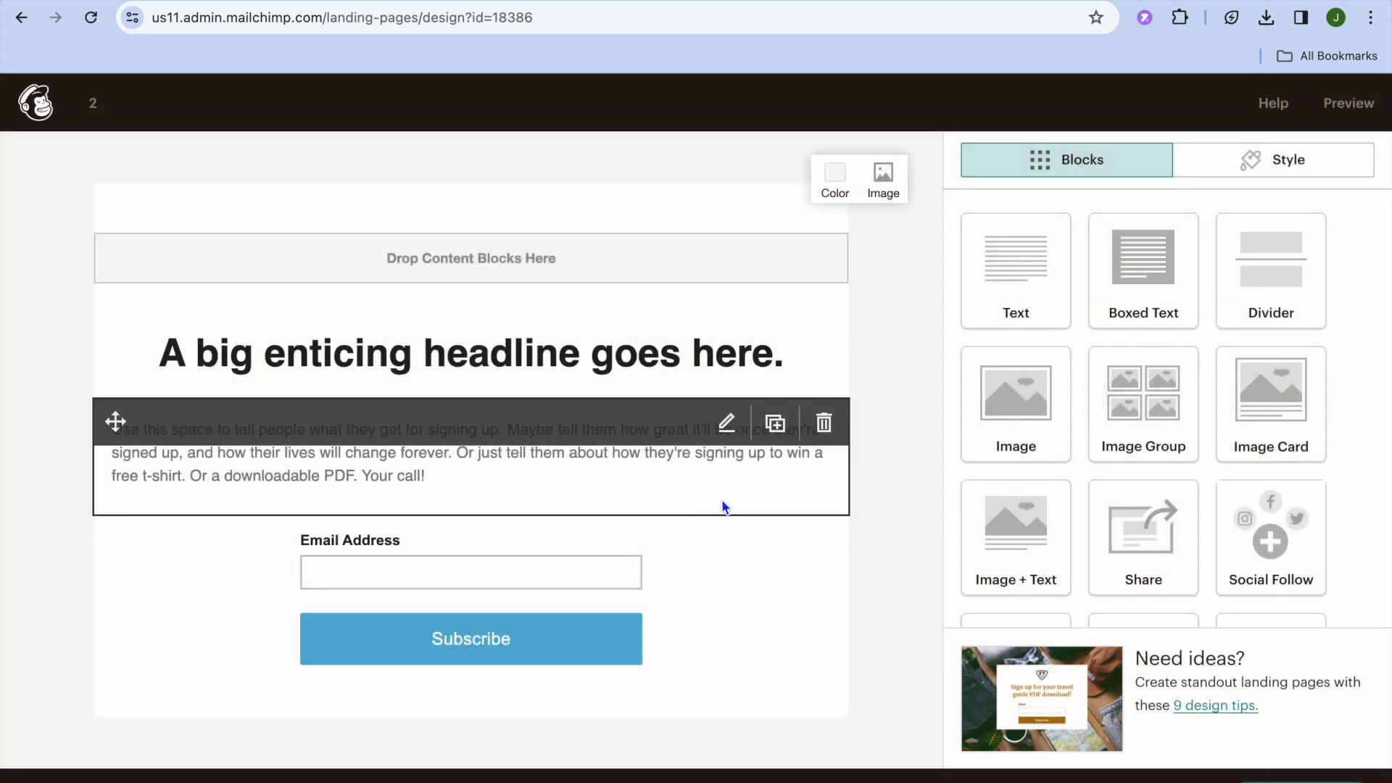
left_click(824, 425)
left_click(470, 533)
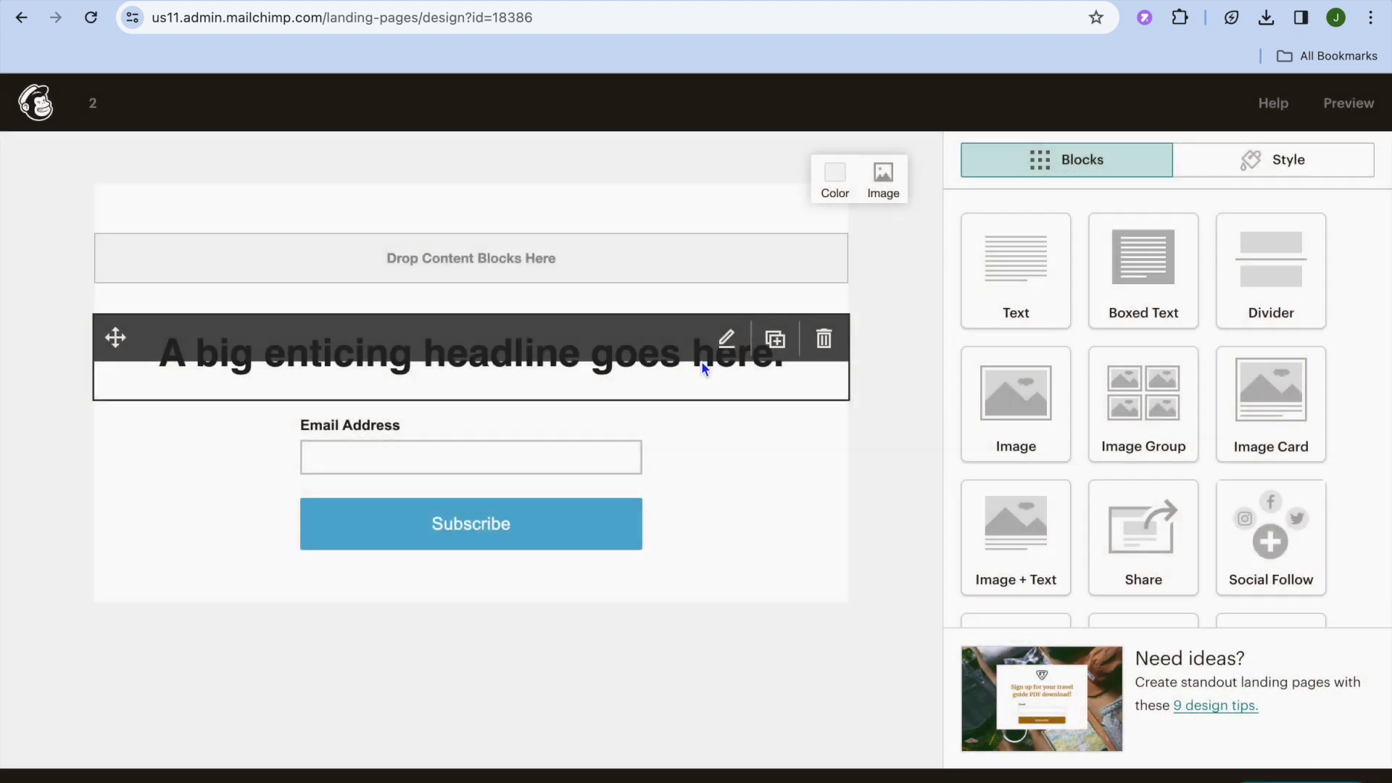
left_click(823, 340)
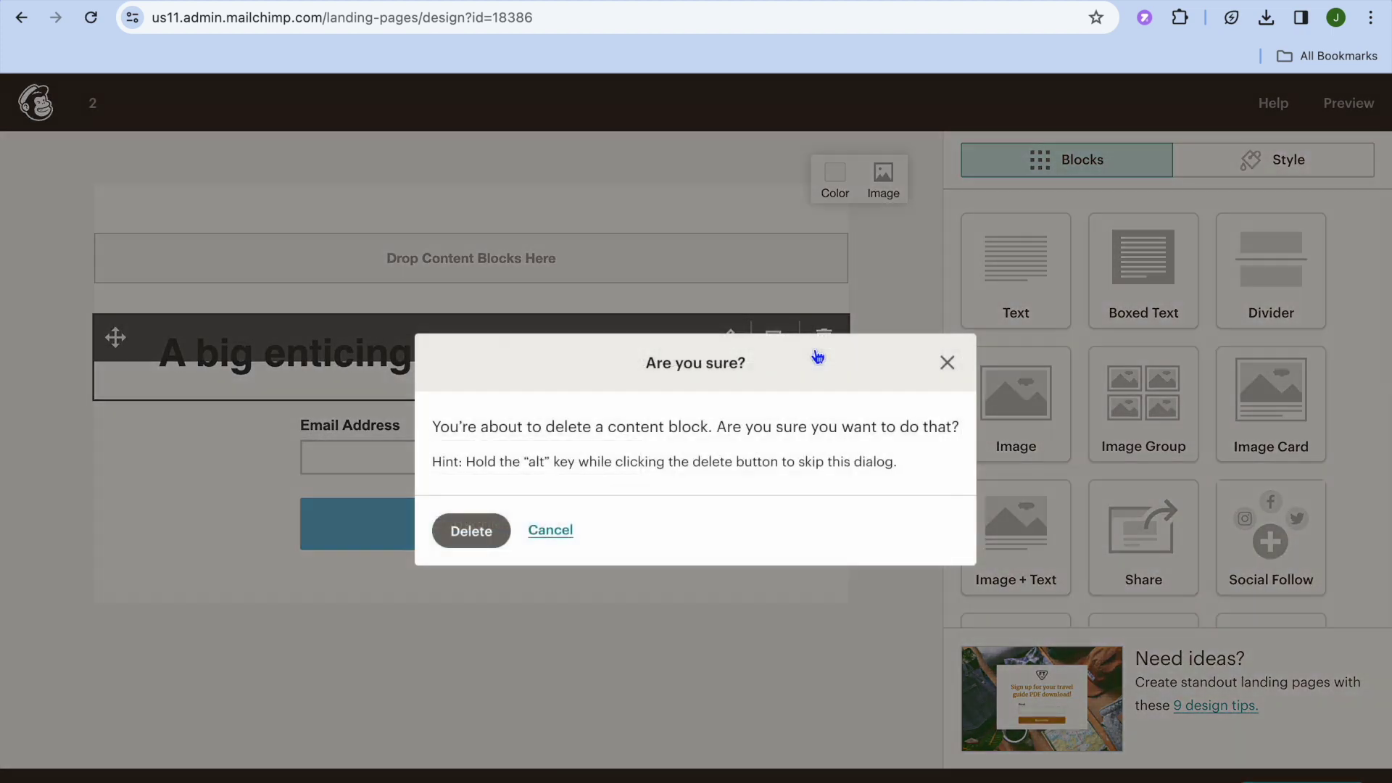
left_click(470, 530)
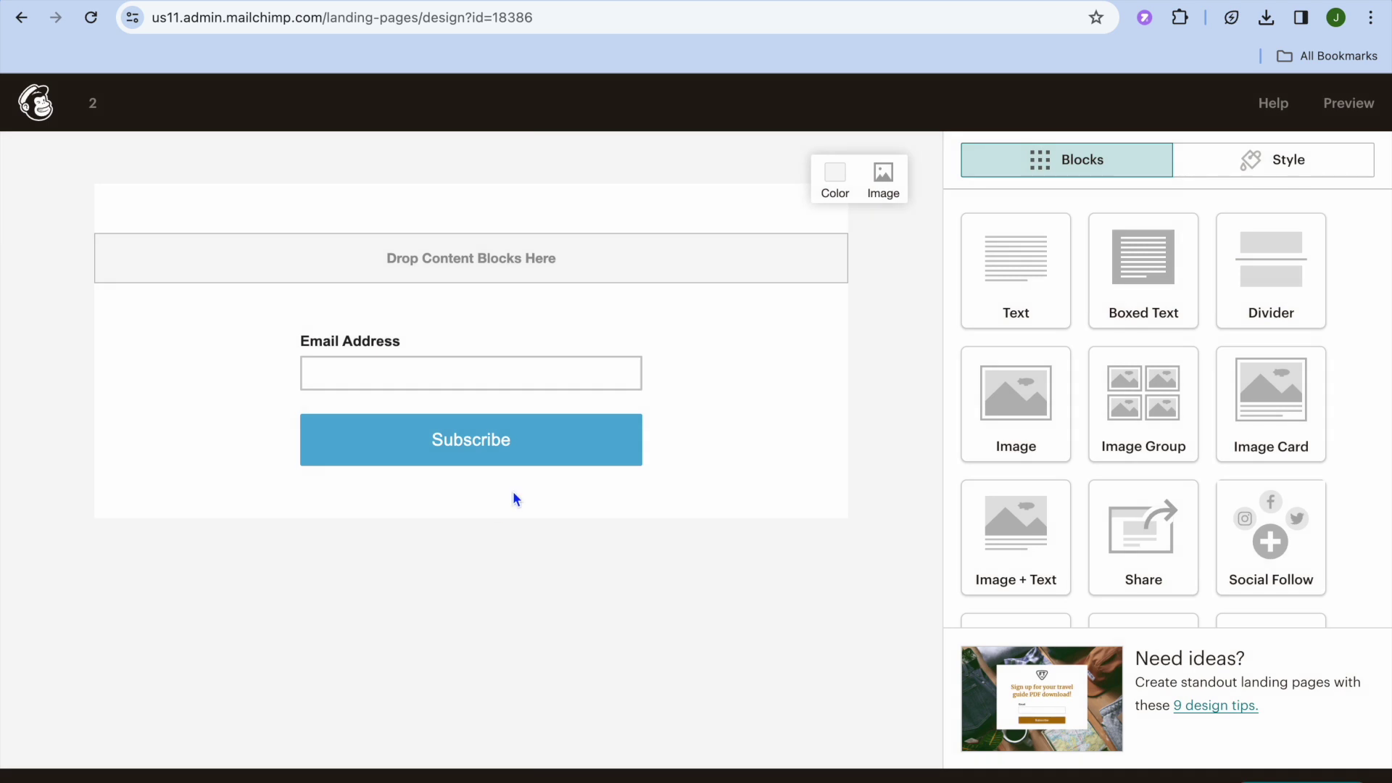
left_click(824, 341)
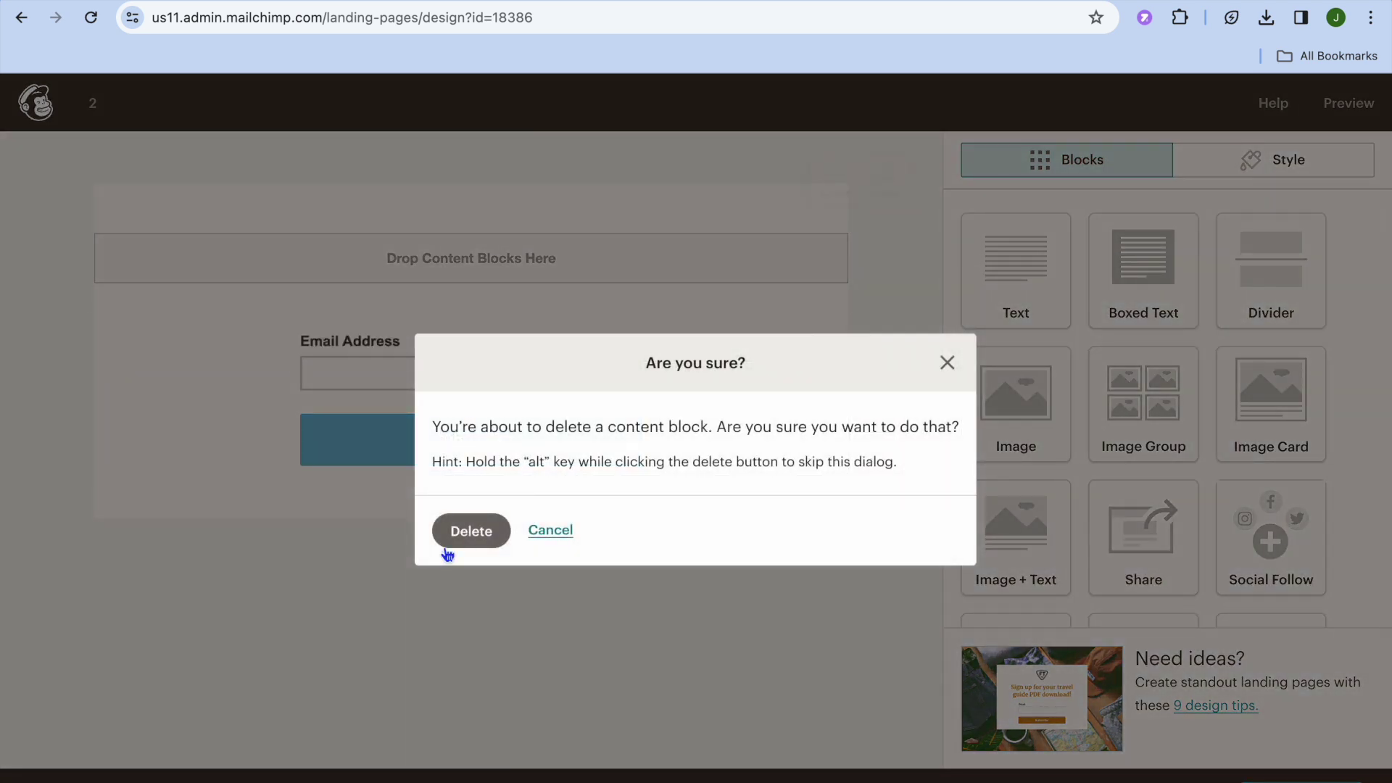
left_click(458, 547)
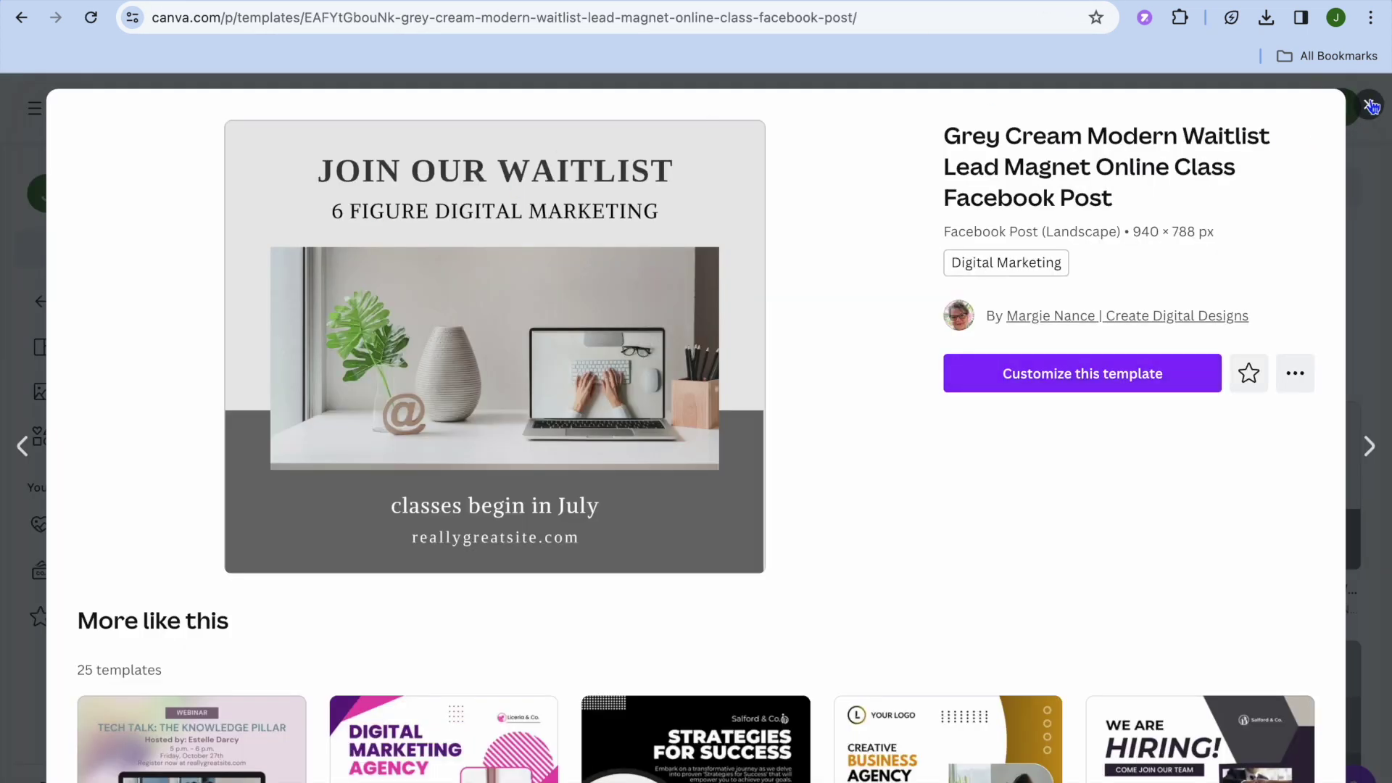
In Canva, close the Grey Cream Modern Waitlist template preview to return to the waitlist templates
left_click(1372, 107)
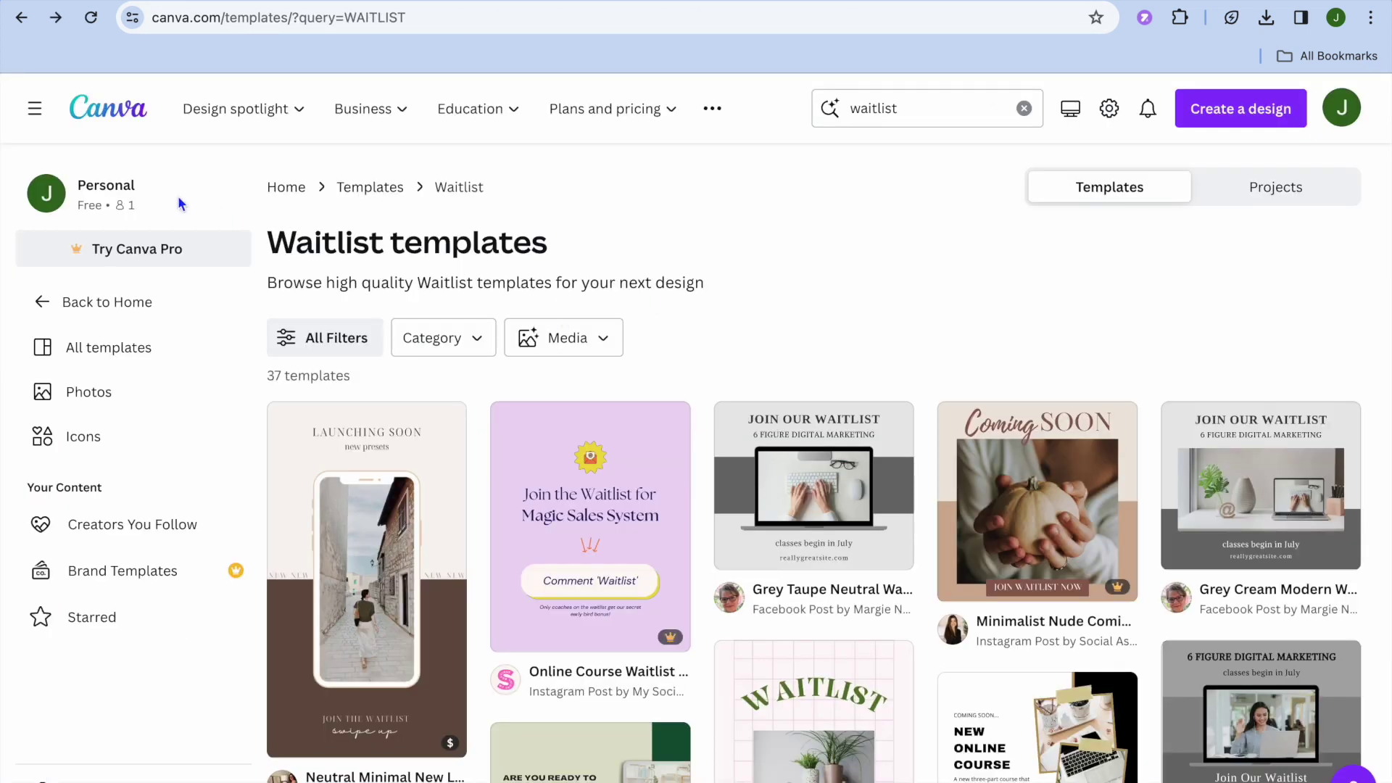
Return to the Canva home page and search the templates for waitlist again
left_click(108, 109)
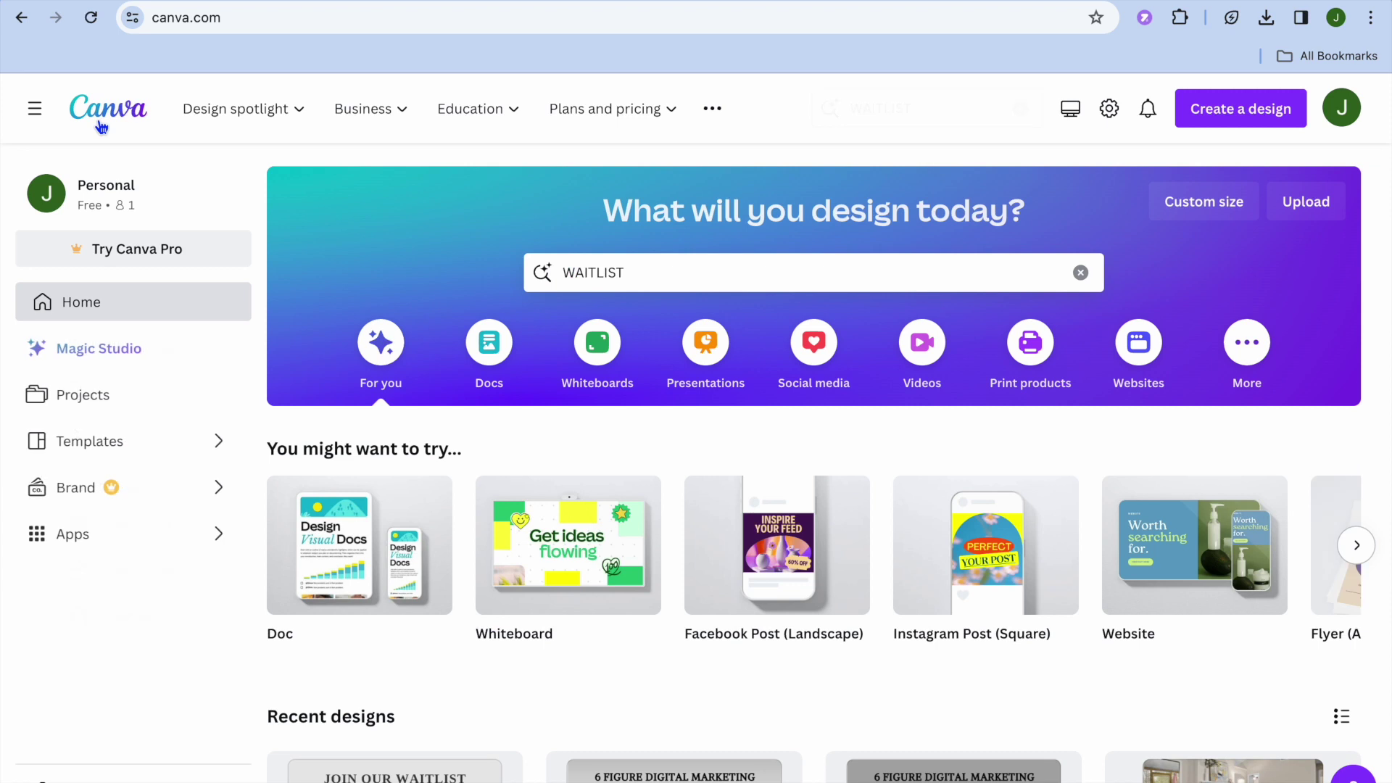
left_click(1080, 272)
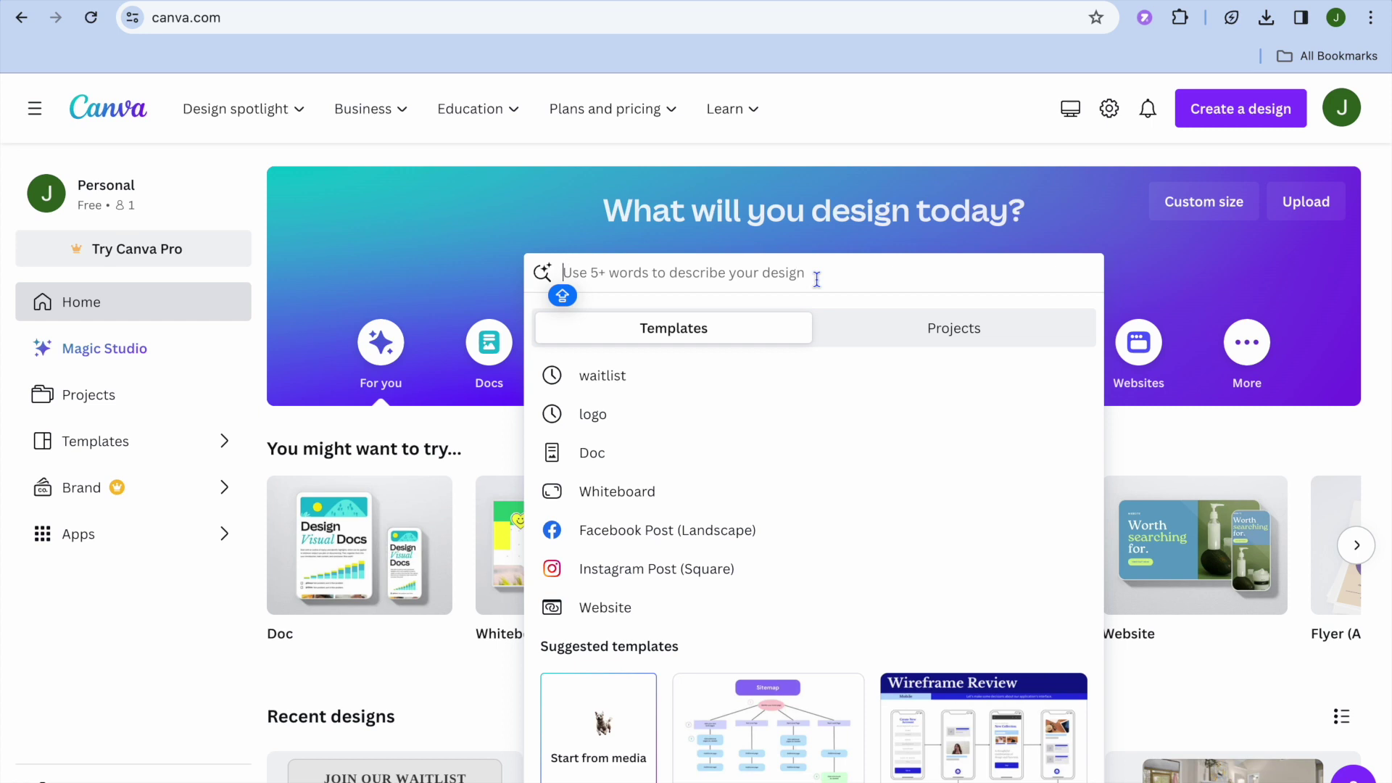
left_click(706, 374)
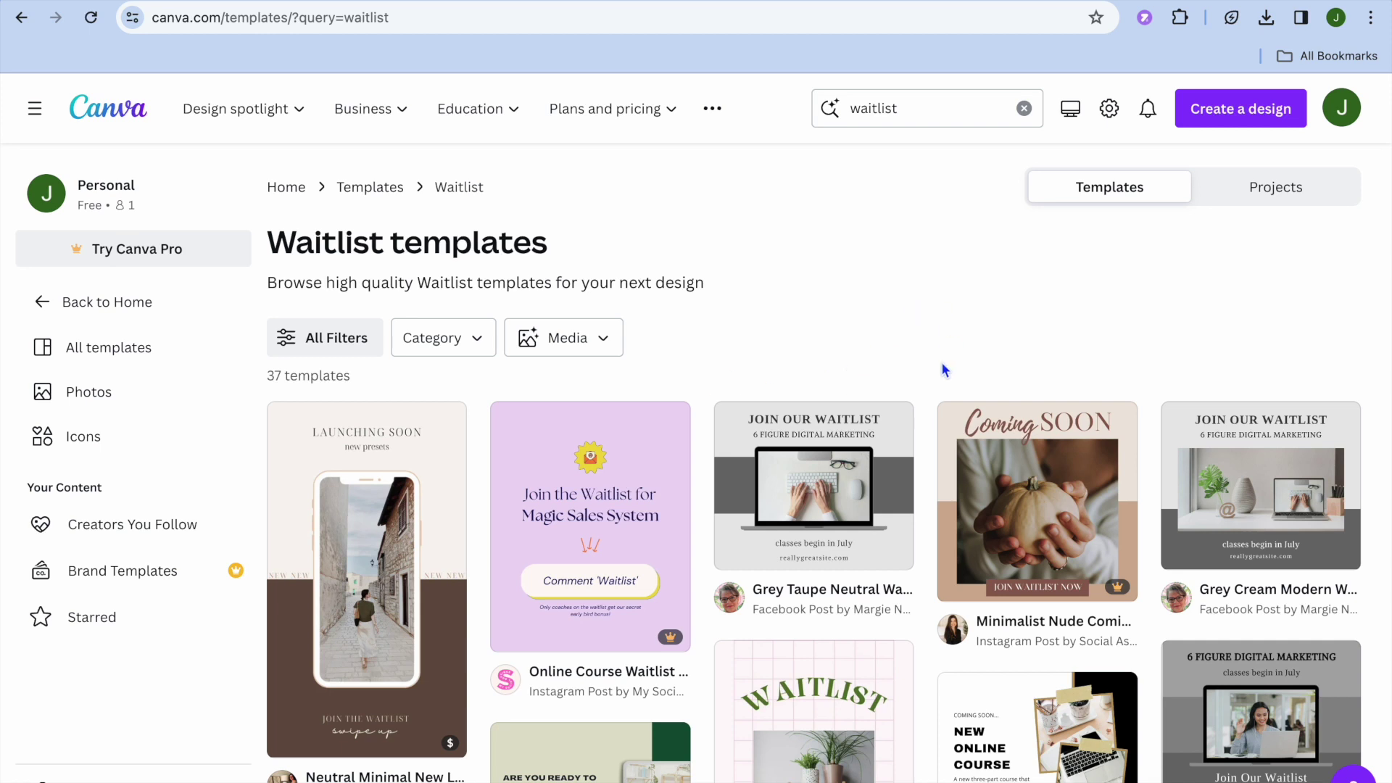
scroll(941, 363, "down", 1)
Replace the waitlist search with a template search for coming soon
left_click(946, 105)
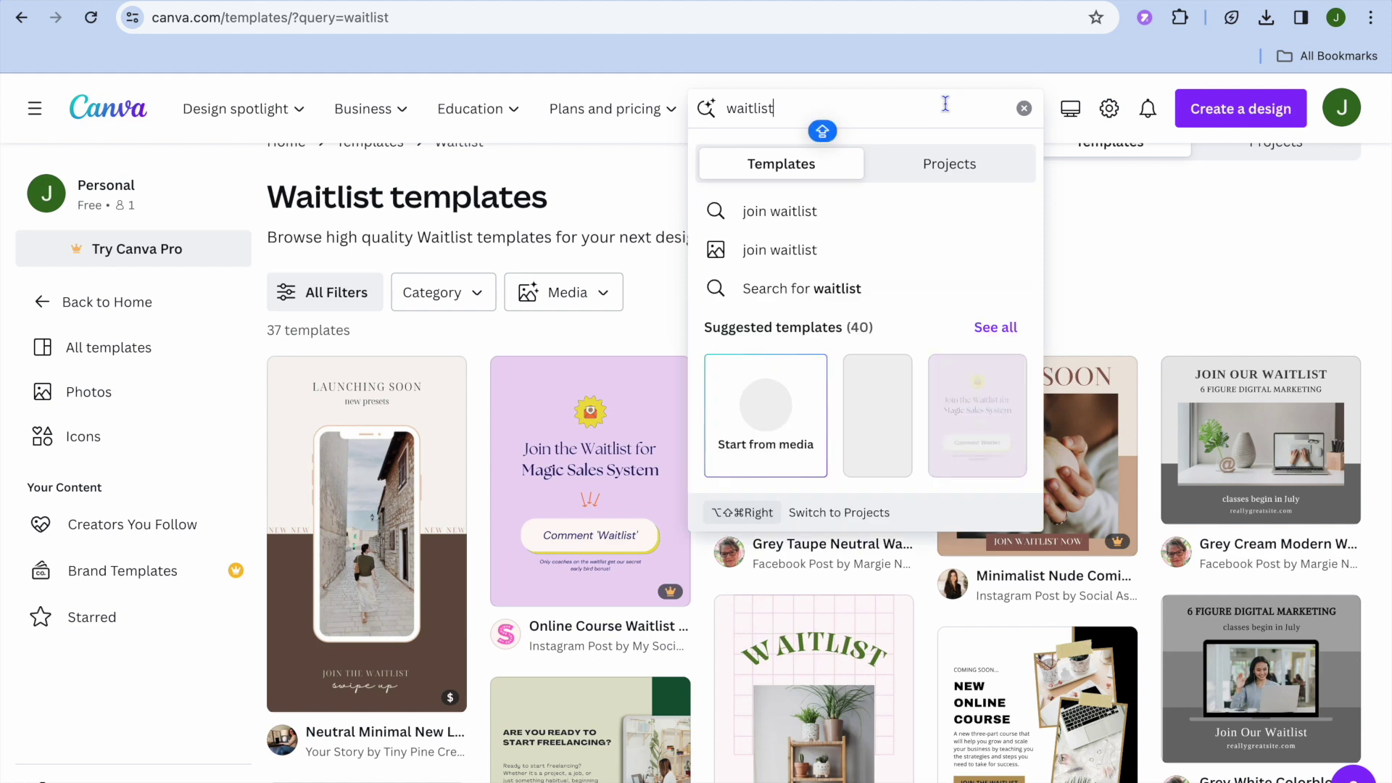
left_click(1024, 108)
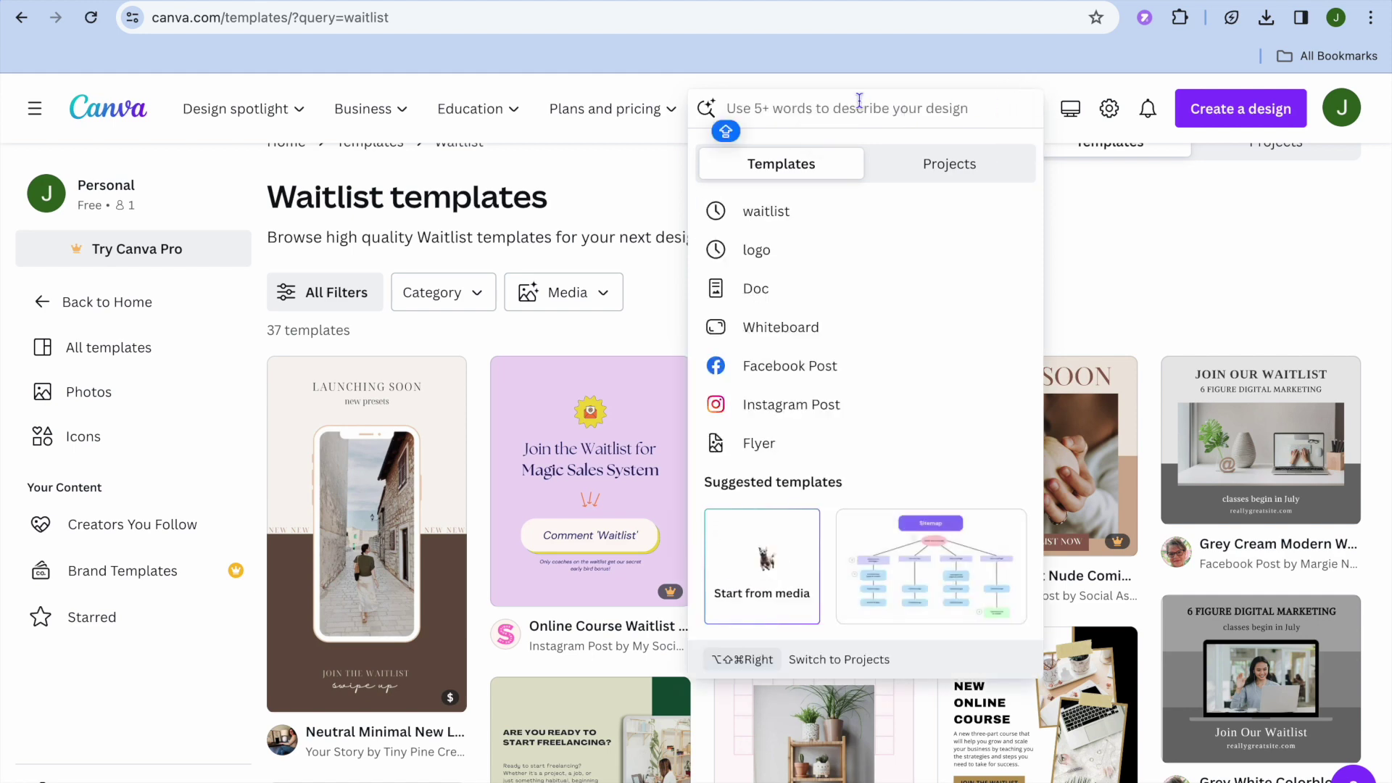
type("C")
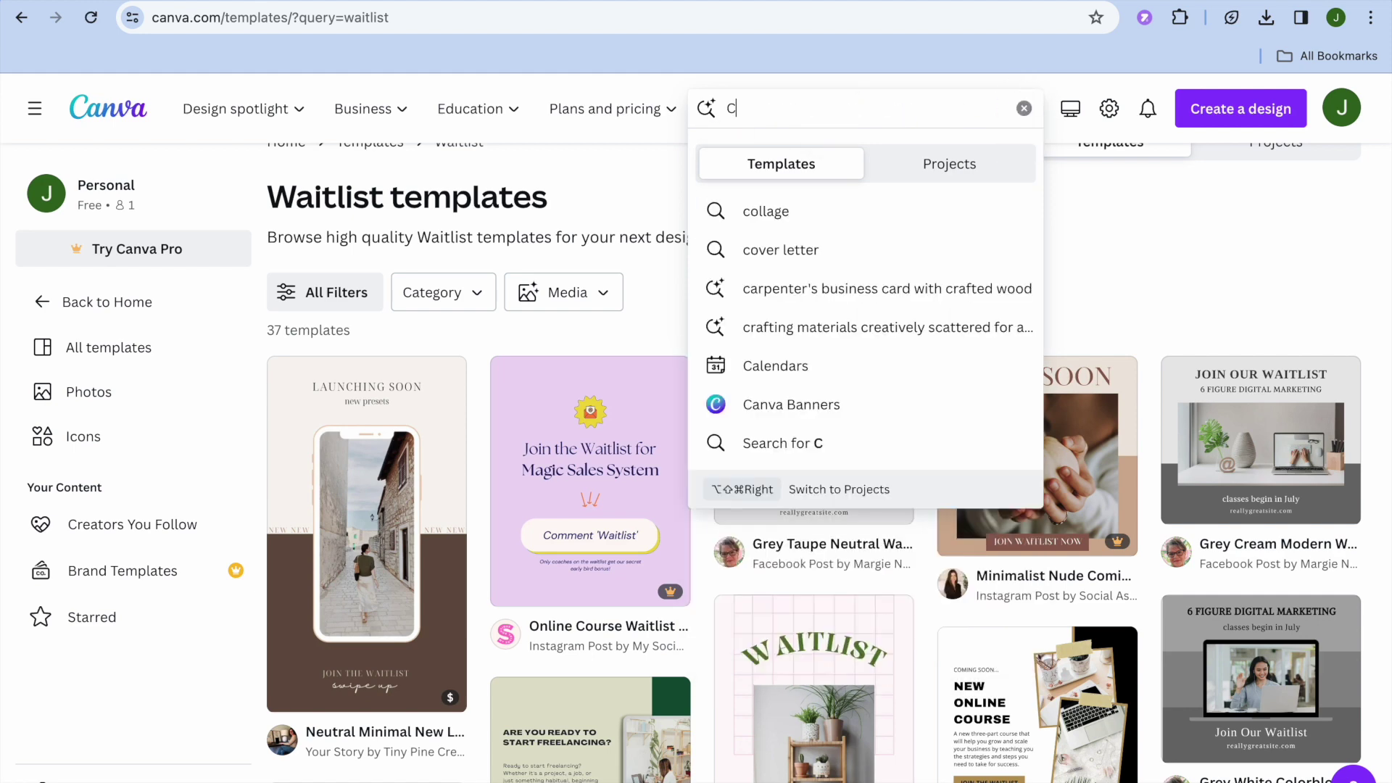
type("OMING S")
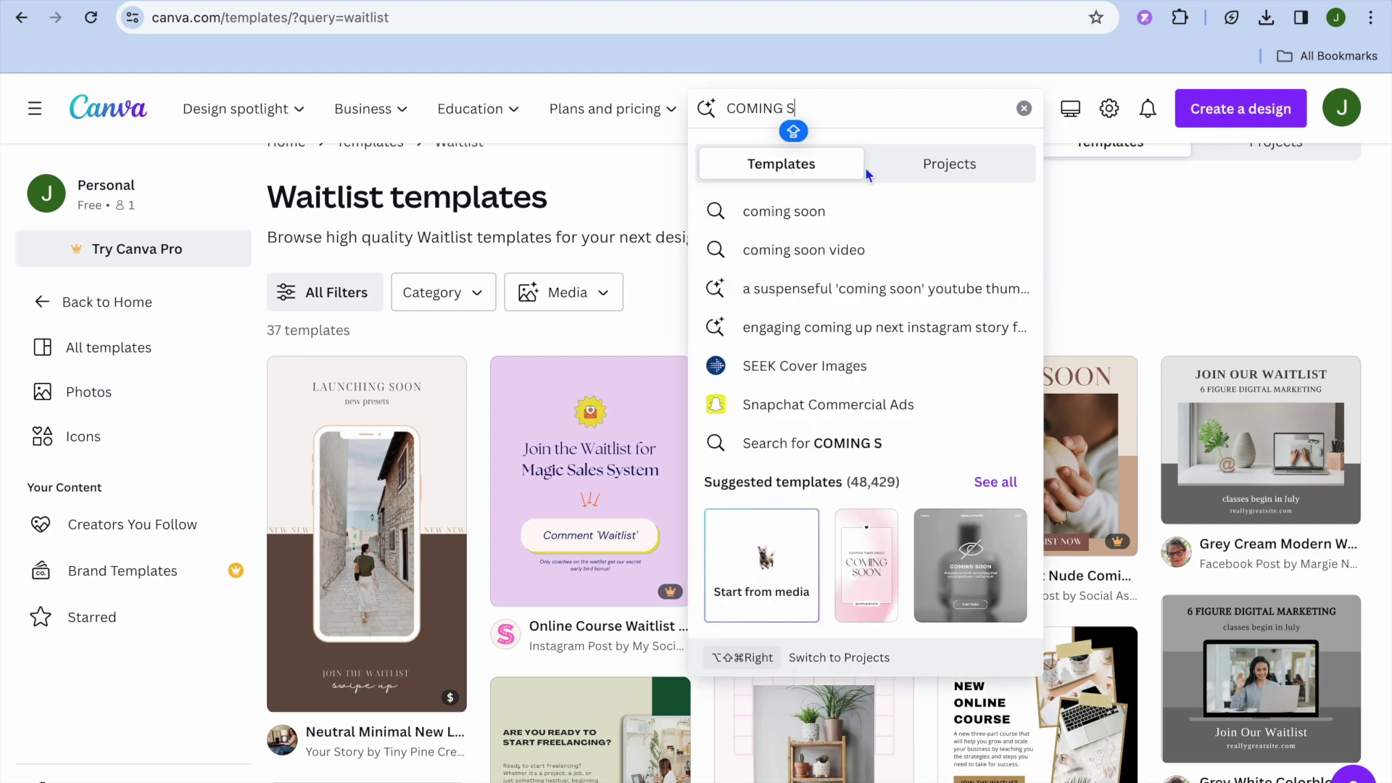
left_click(846, 211)
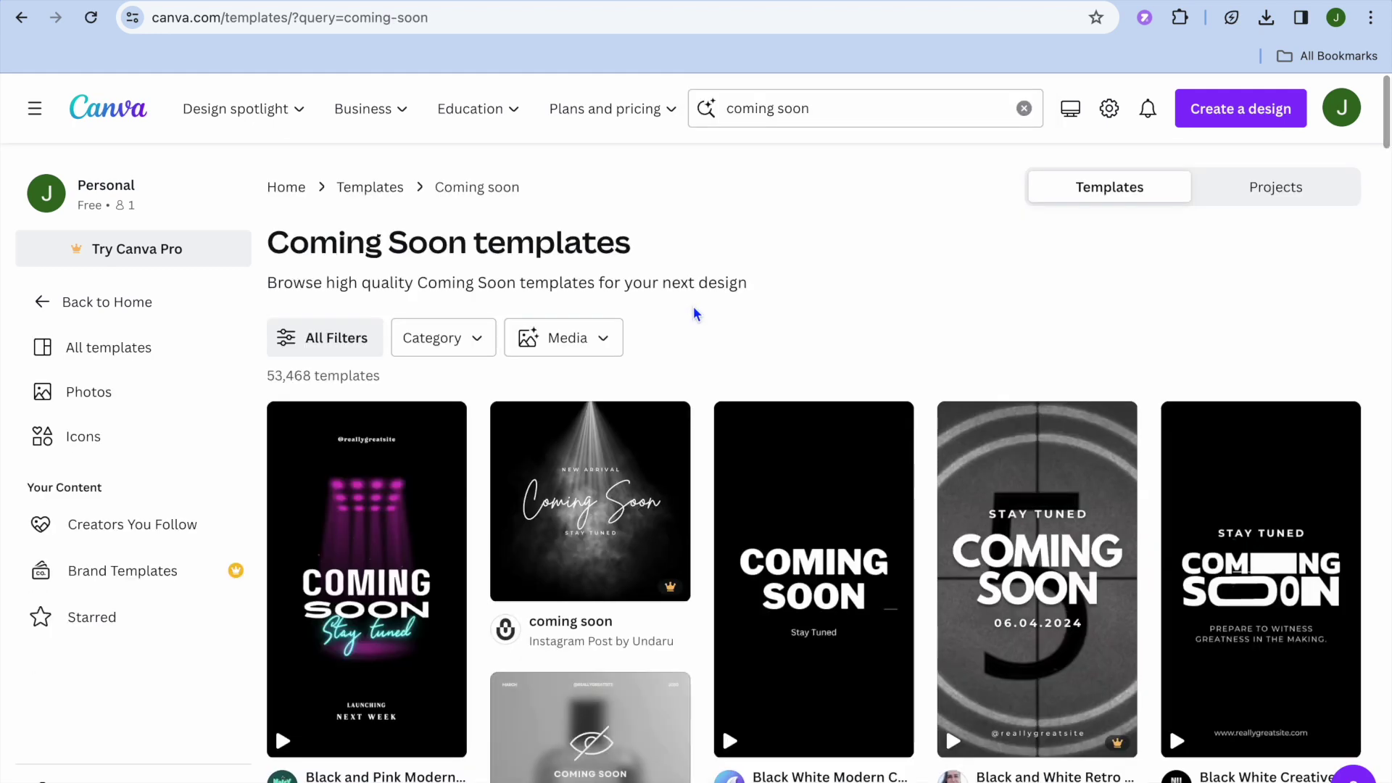
Find the Brown and White Simple Coming Soon Facebook Post template and open it for customization
scroll(772, 421, "down", 4)
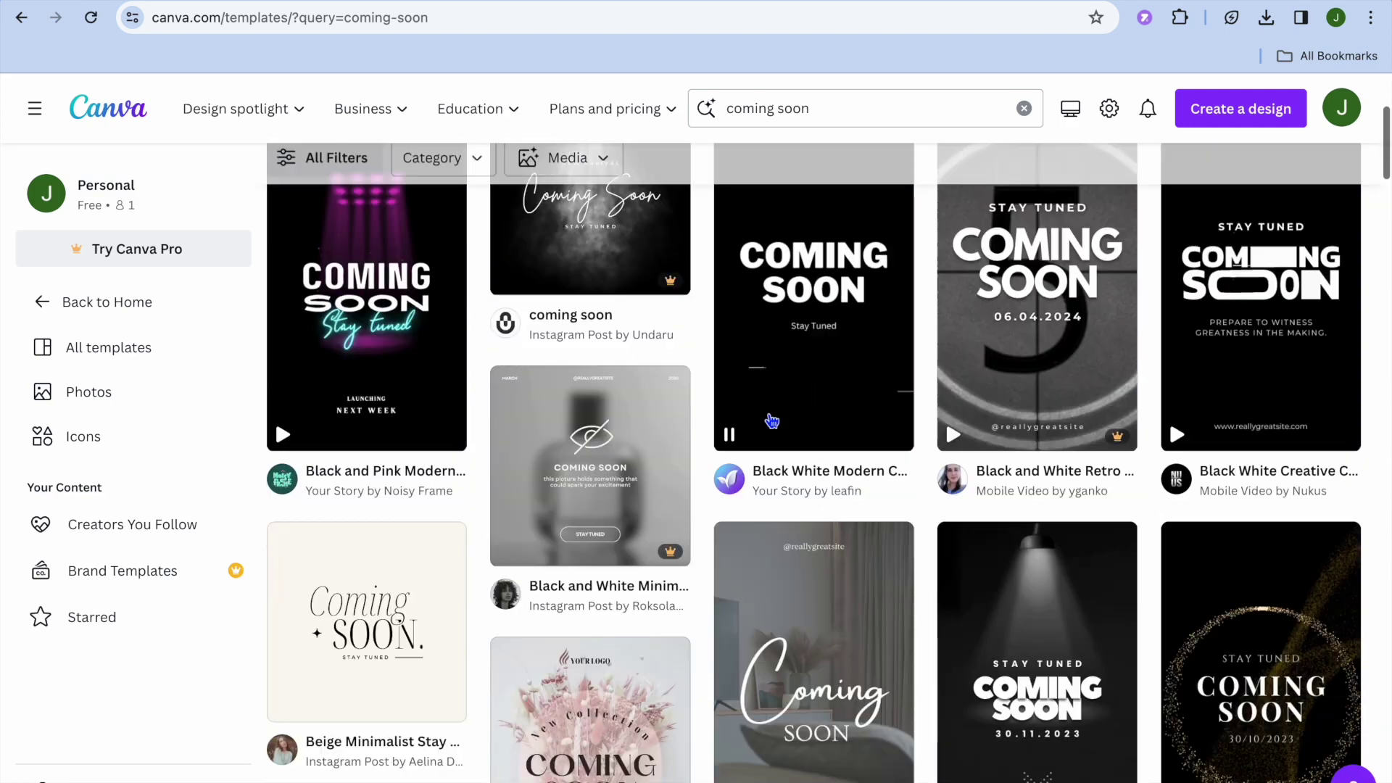
scroll(772, 421, "down", 8)
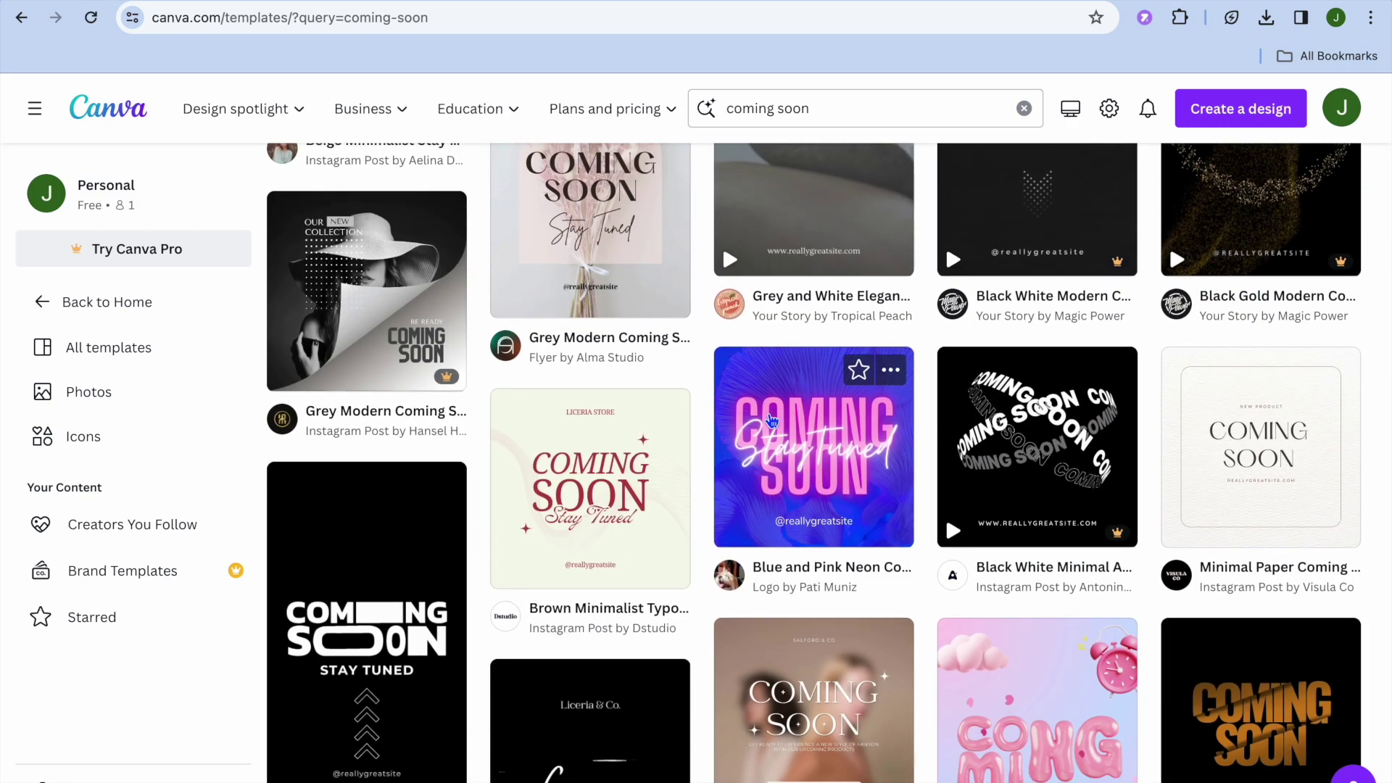
scroll(772, 421, "down", 7)
scroll(772, 420, "up", 2)
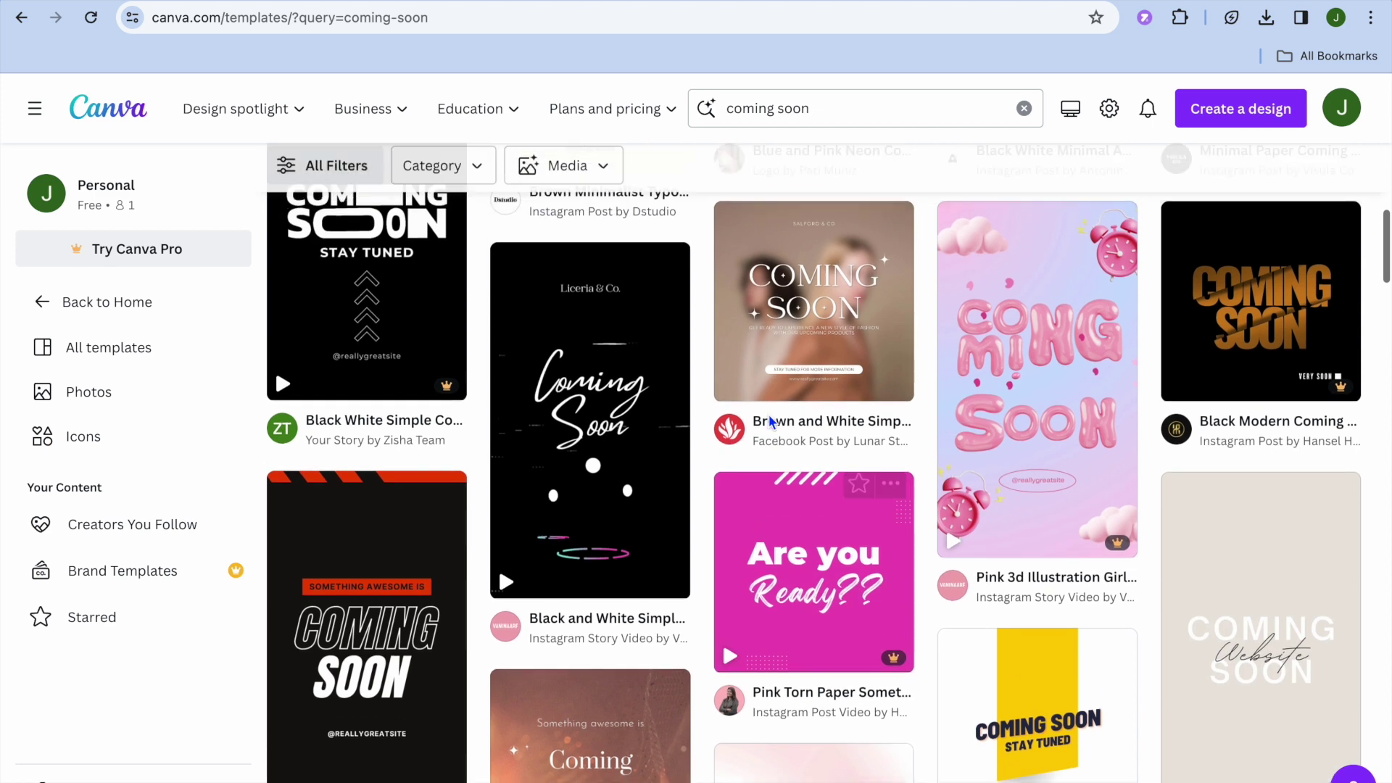
left_click(802, 408)
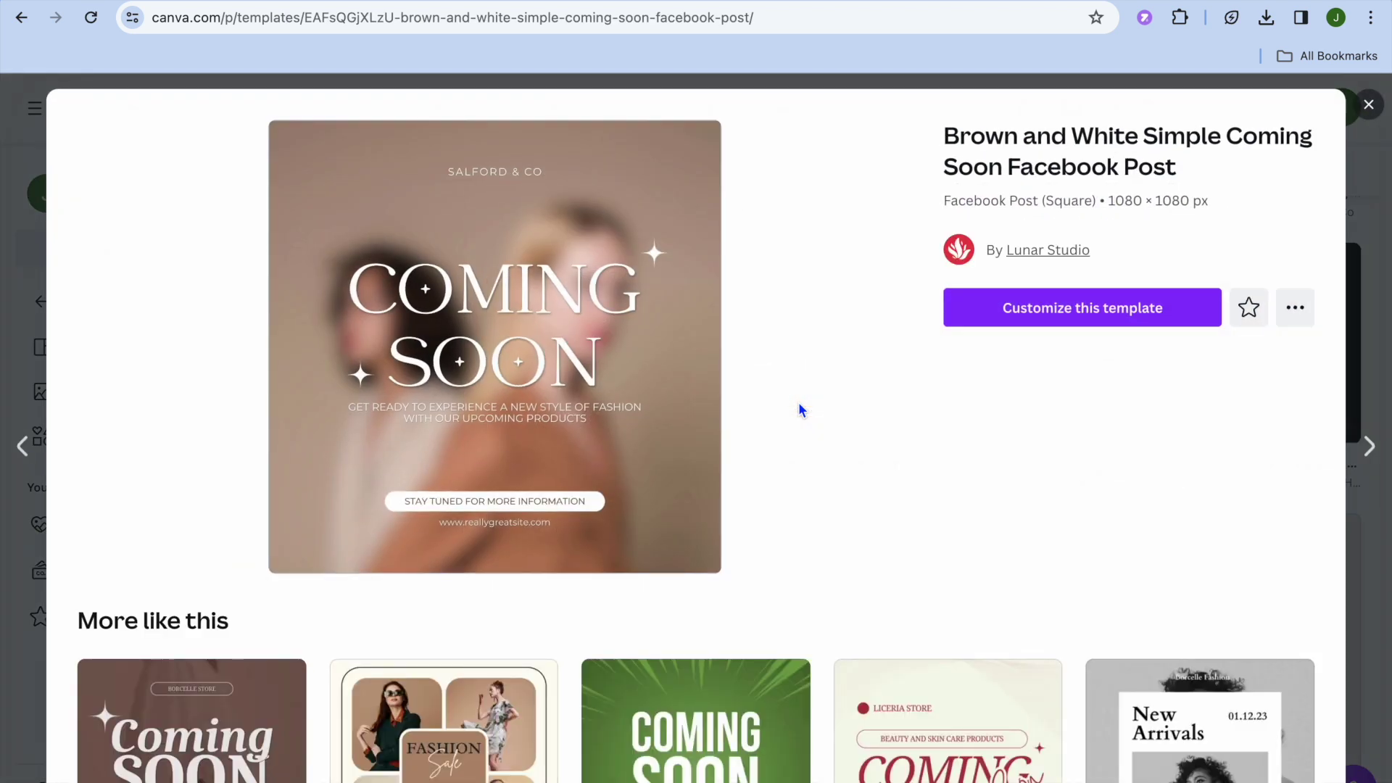
left_click(1088, 310)
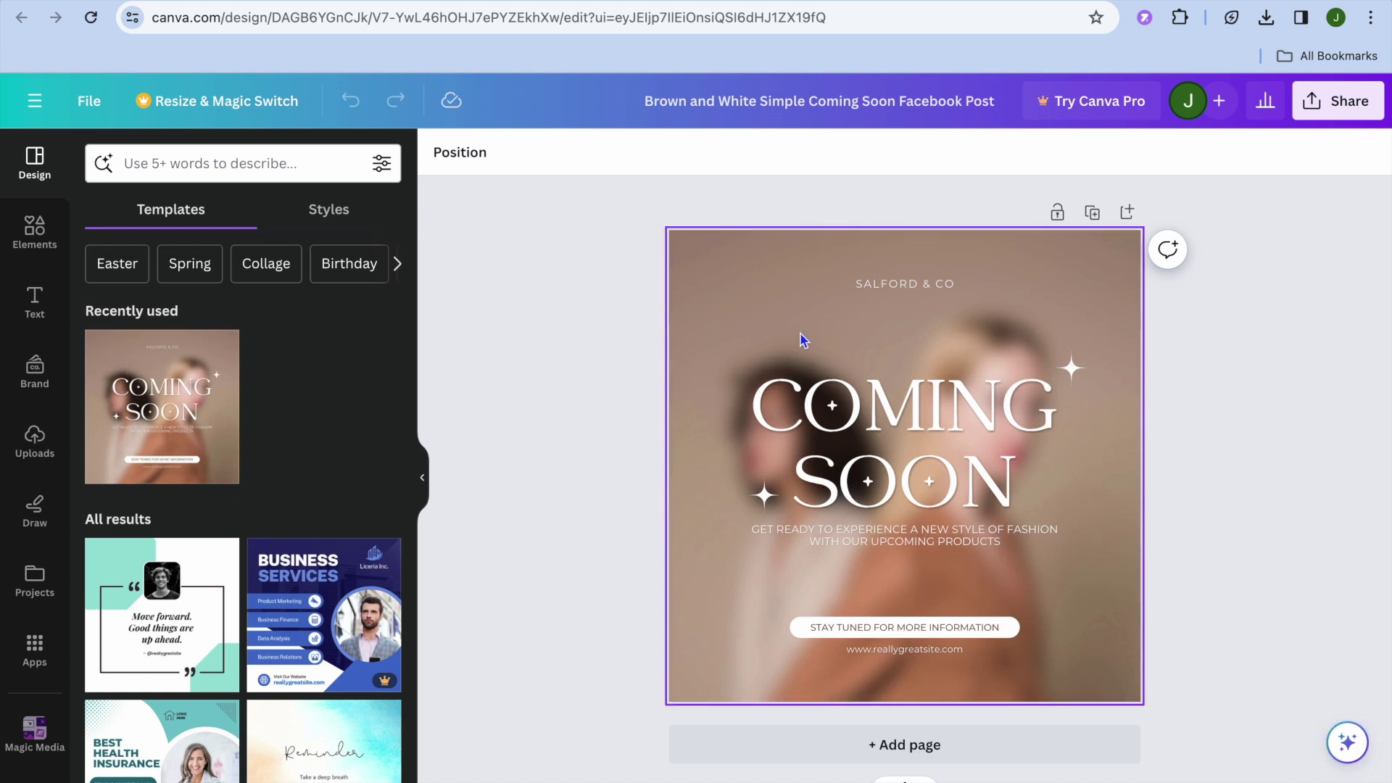
Try the uploaded photo of a dog running in the forest as the design's background, and undo the replacement
left_click(827, 445)
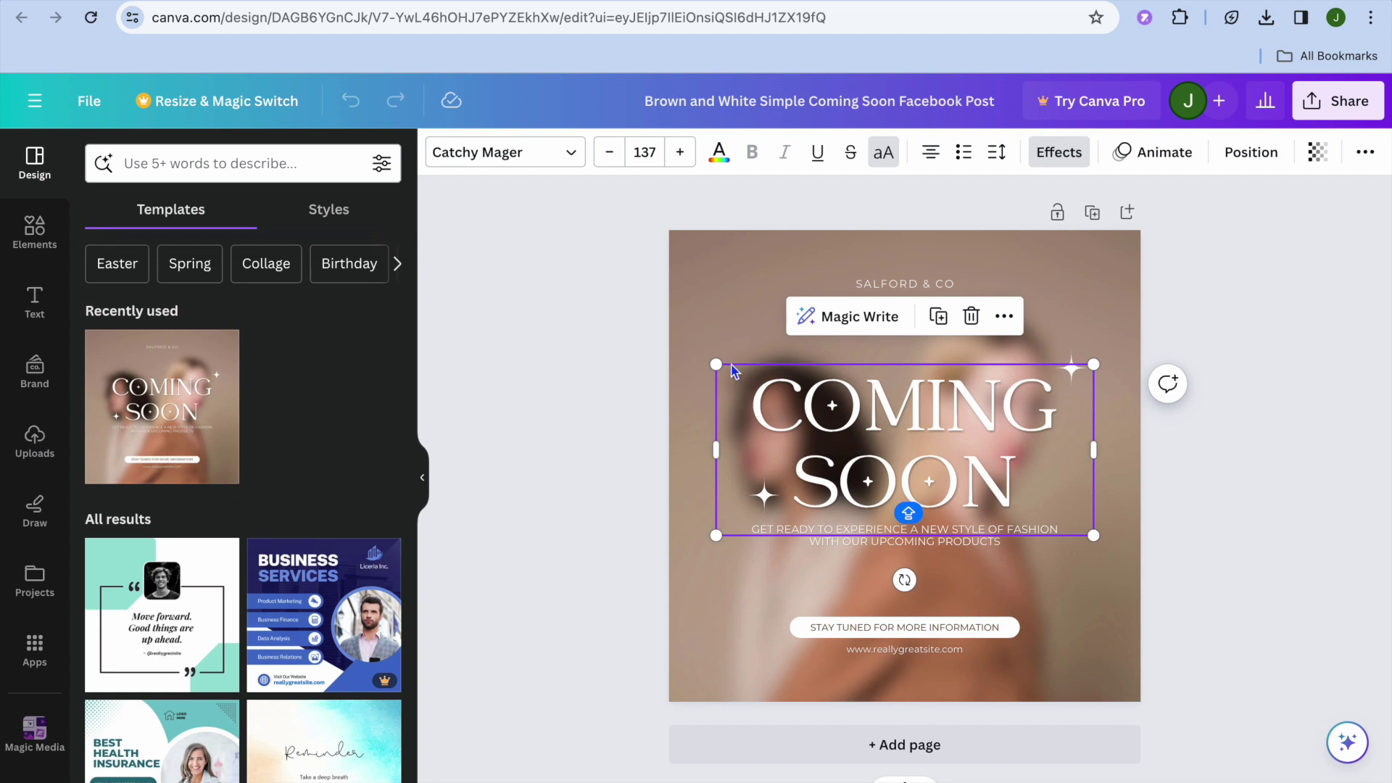
left_click(718, 293)
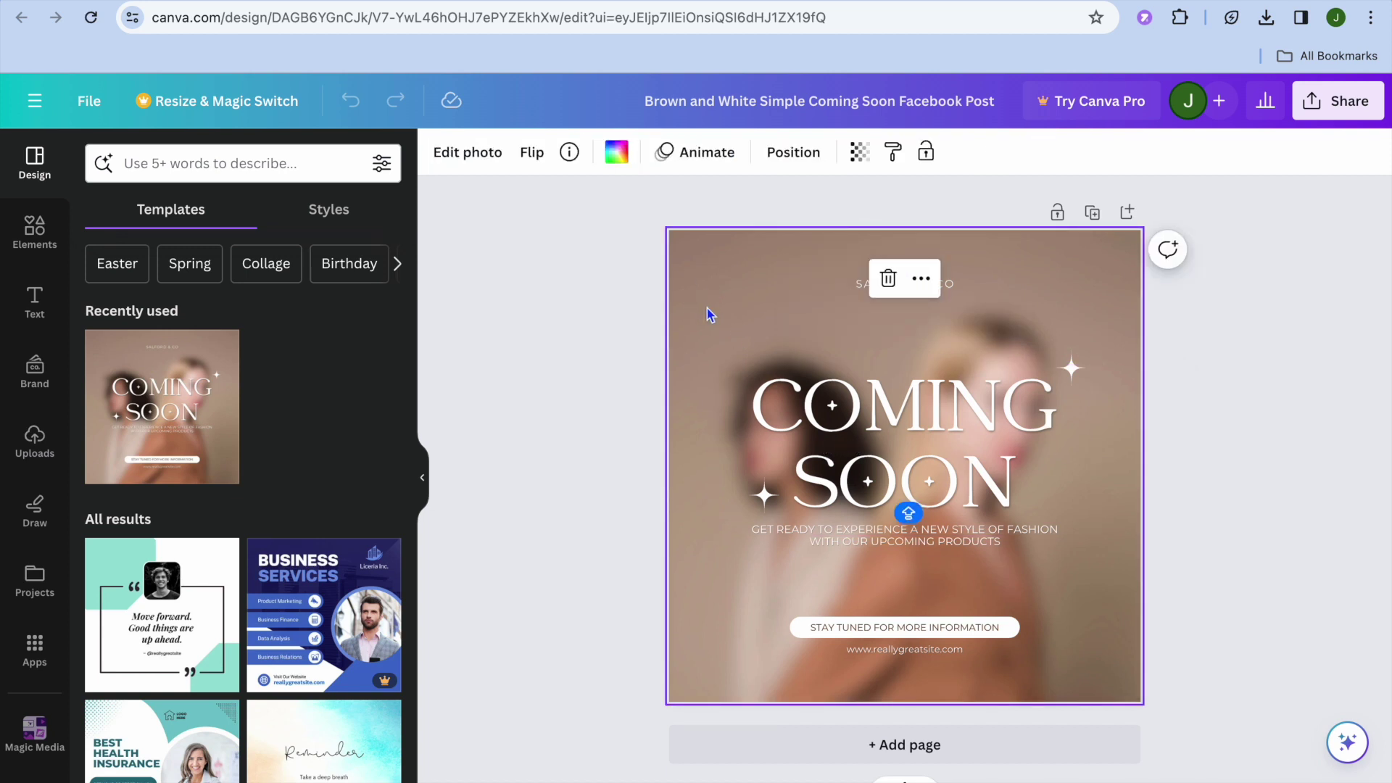
left_click(32, 453)
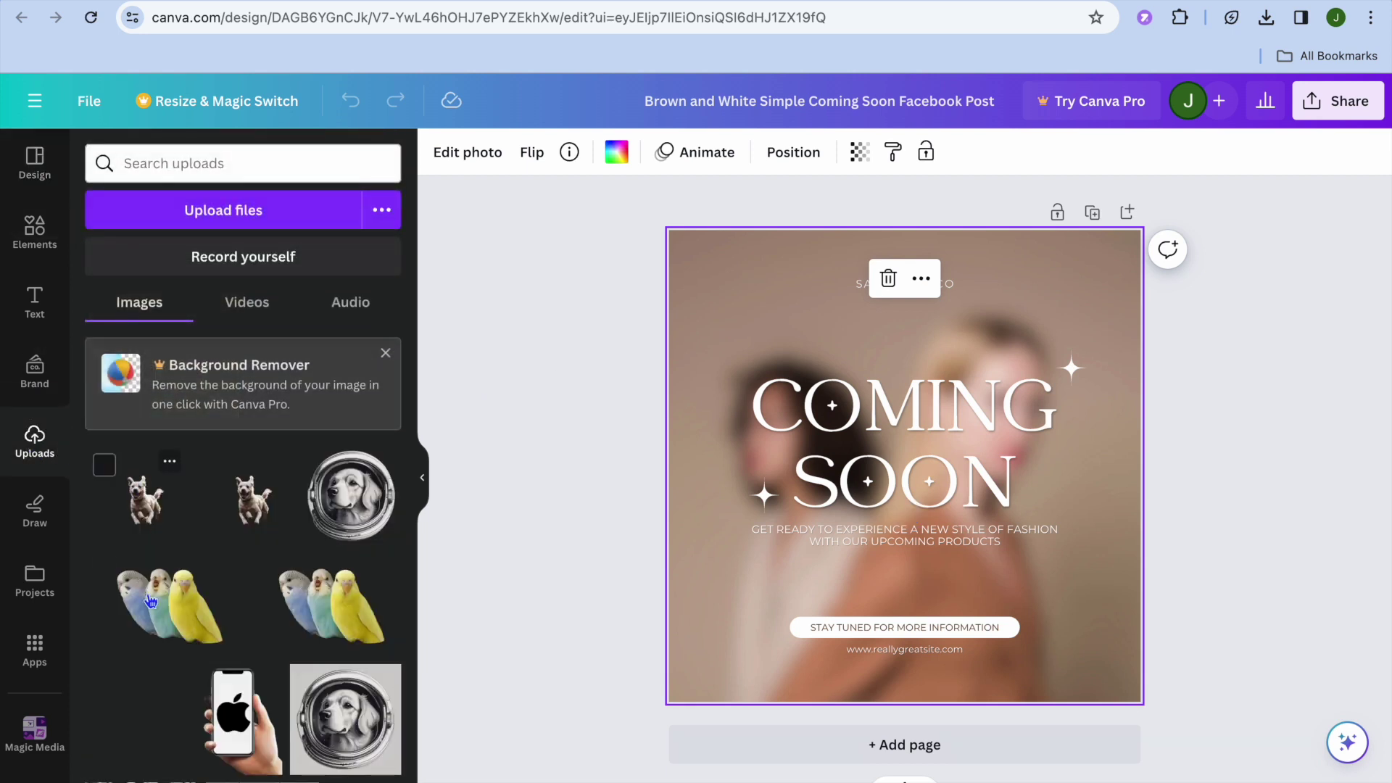
scroll(149, 611, "down", 4)
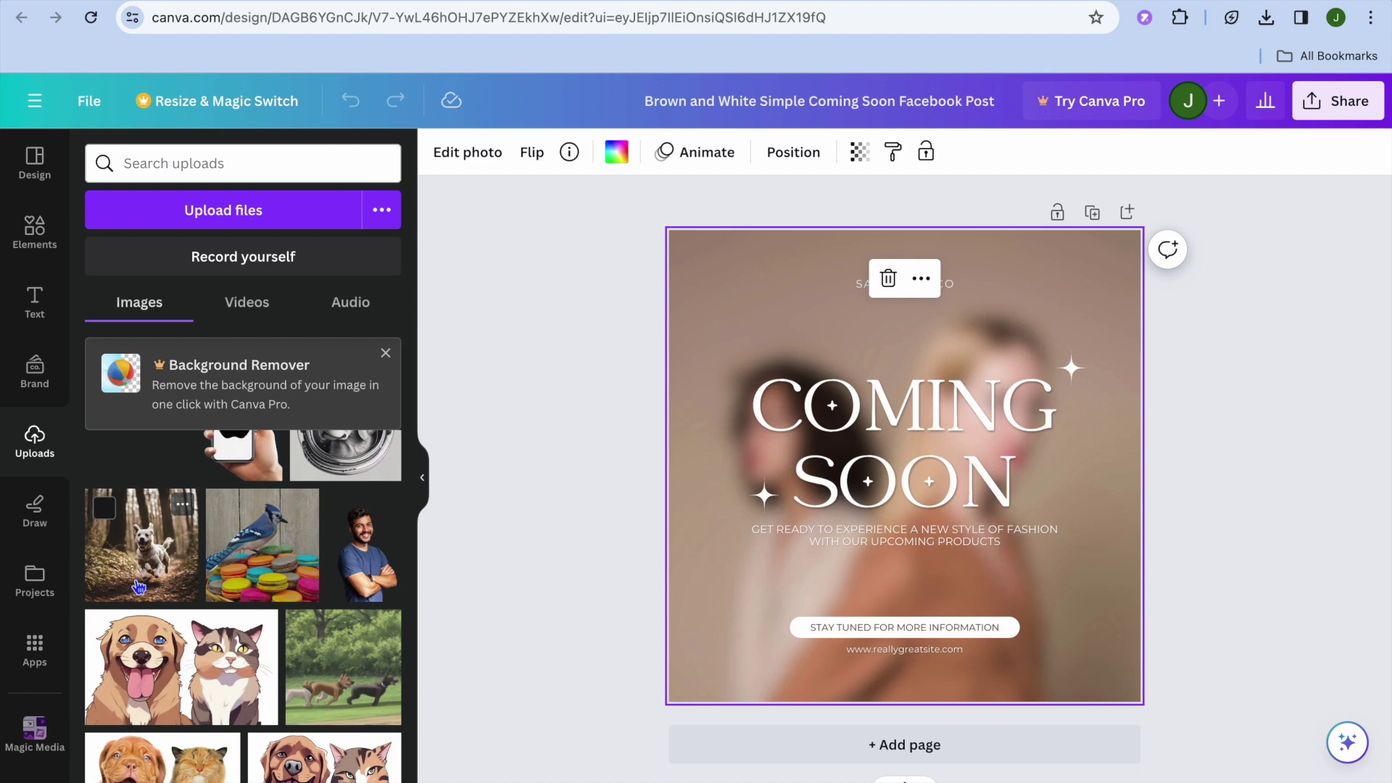
left_click_drag(141, 586, 692, 319)
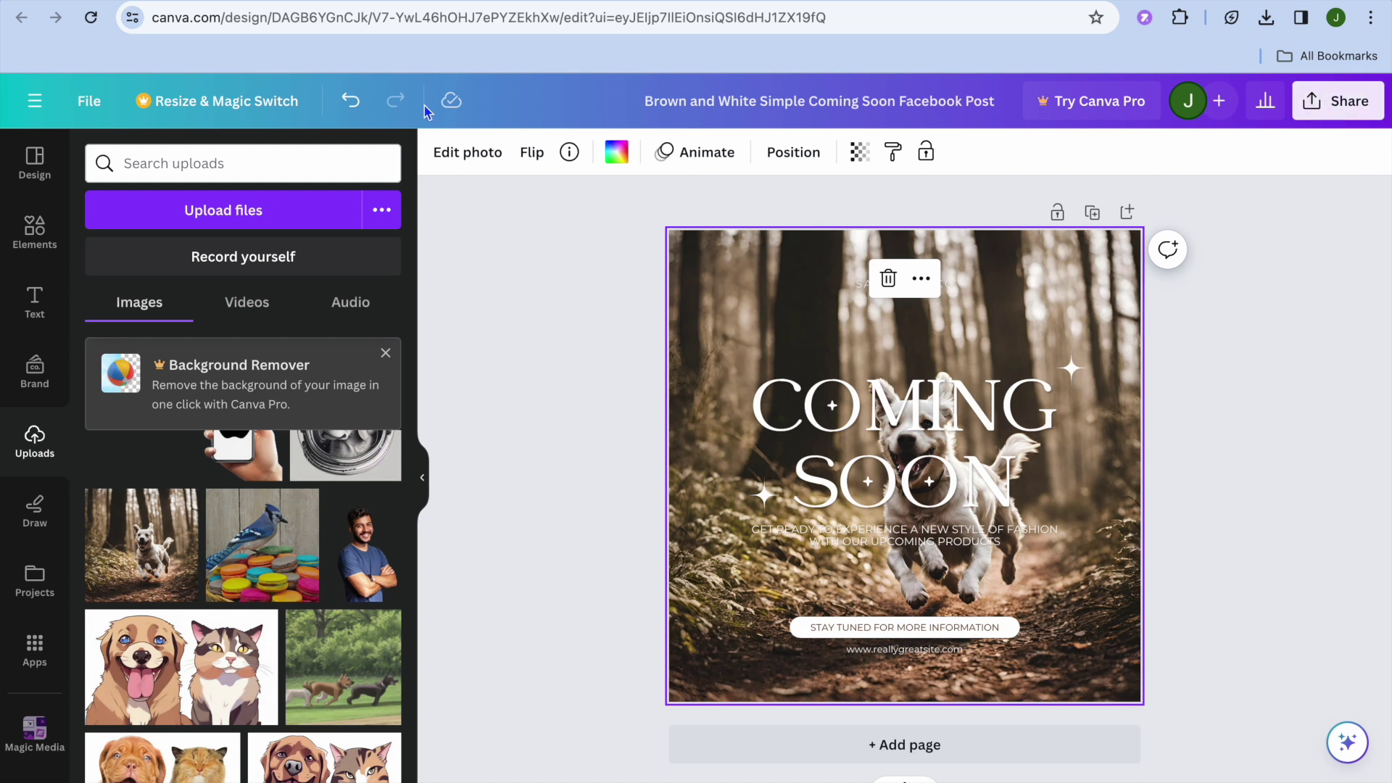
left_click(351, 101)
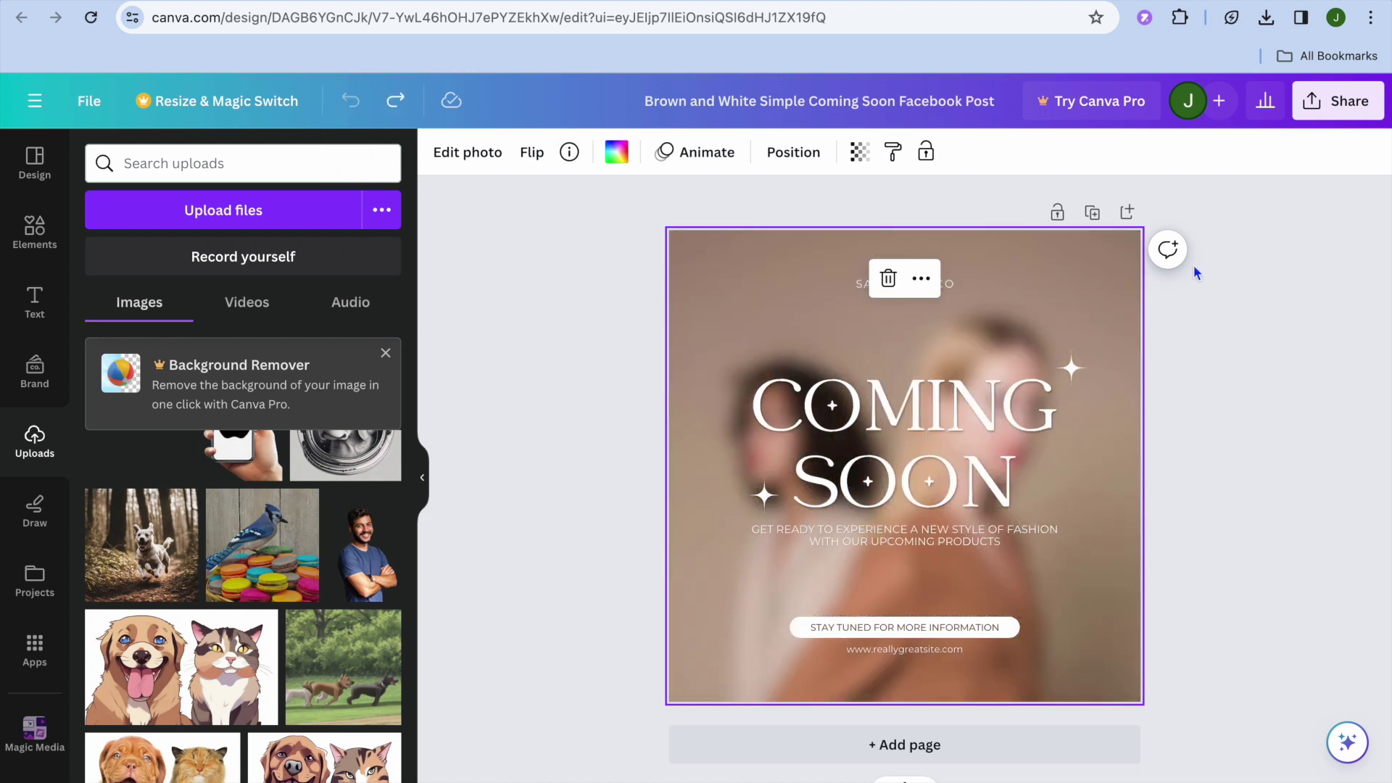
Download the coming soon design as a PNG image
left_click(1333, 102)
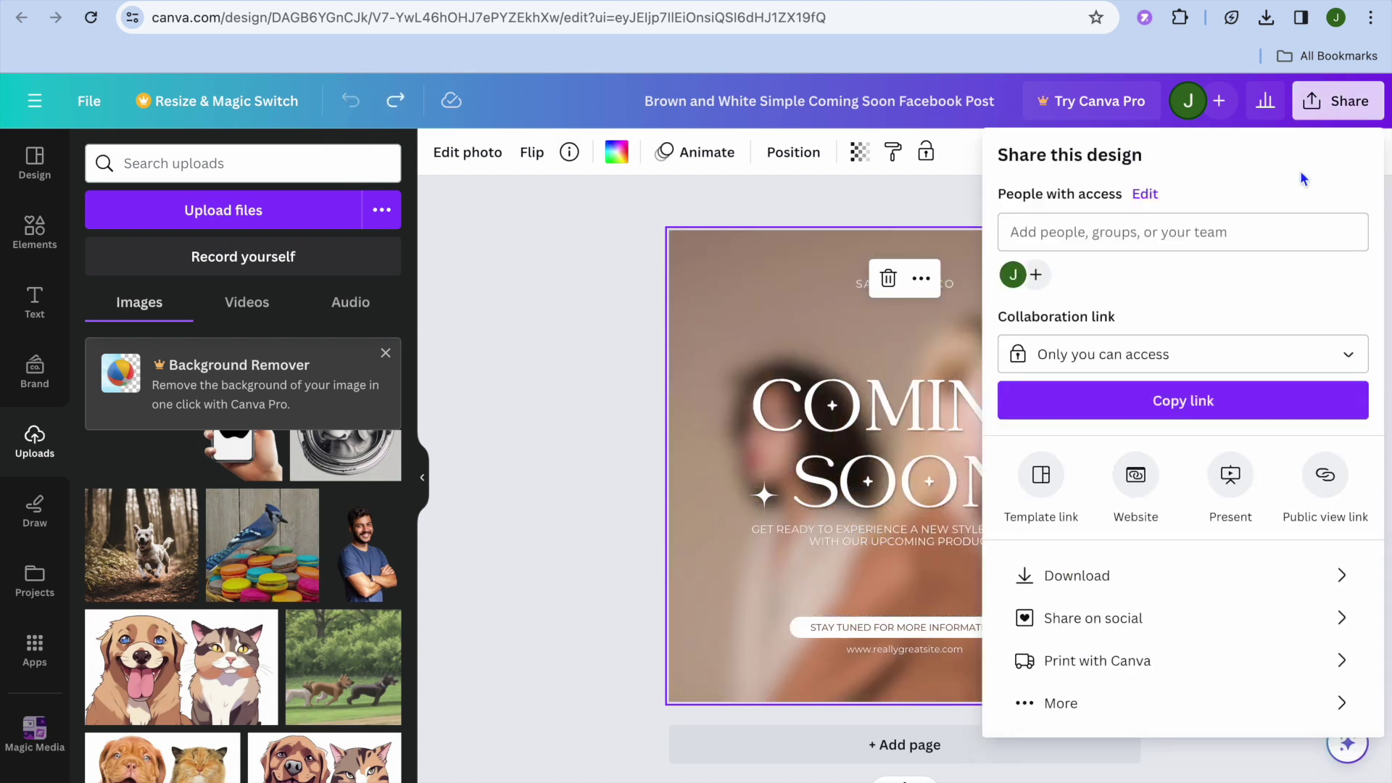
left_click(1187, 566)
left_click(1206, 470)
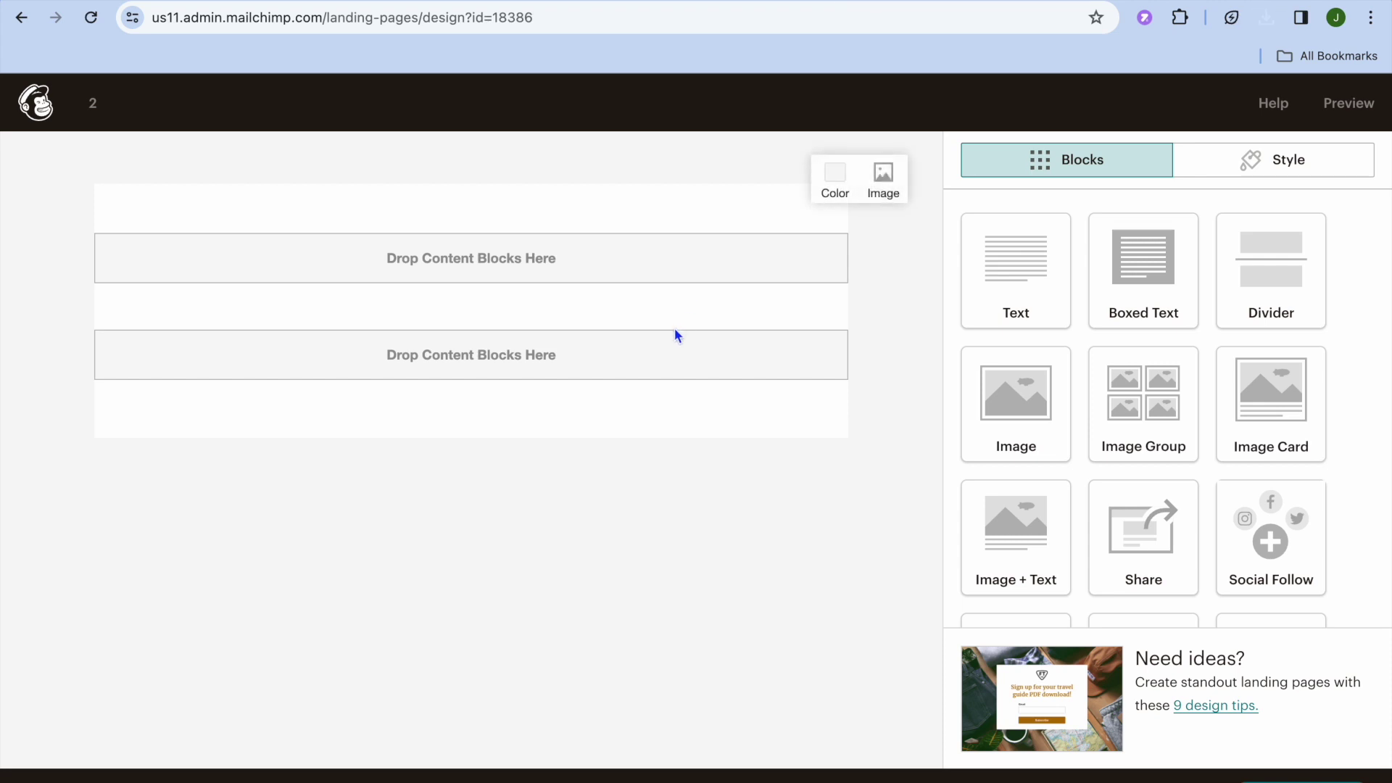
In Mailchimp, add an Image block to the upper empty content area and upload Brown and White Simple Coming Soon Facebook Post .png into it
left_click_drag(1018, 430, 472, 249)
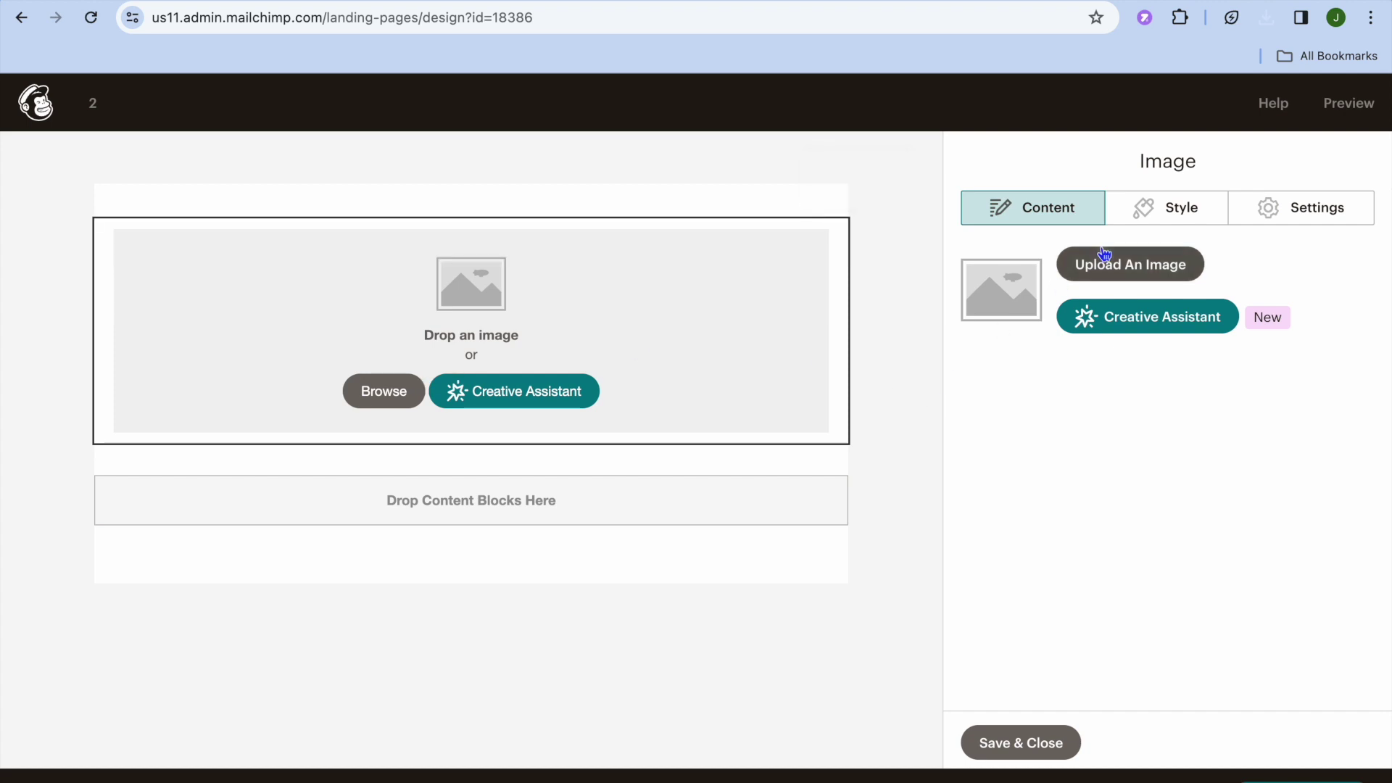
left_click(1121, 267)
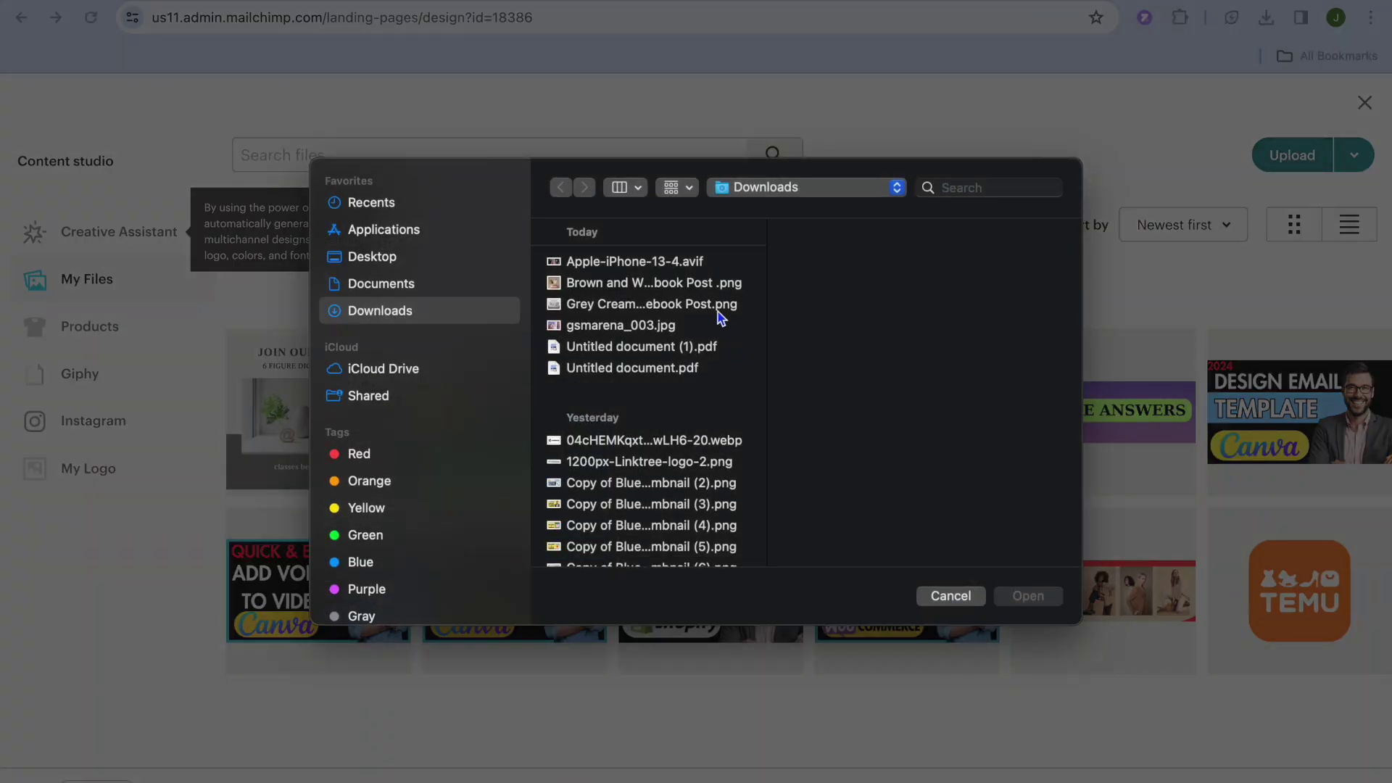
left_click(717, 290)
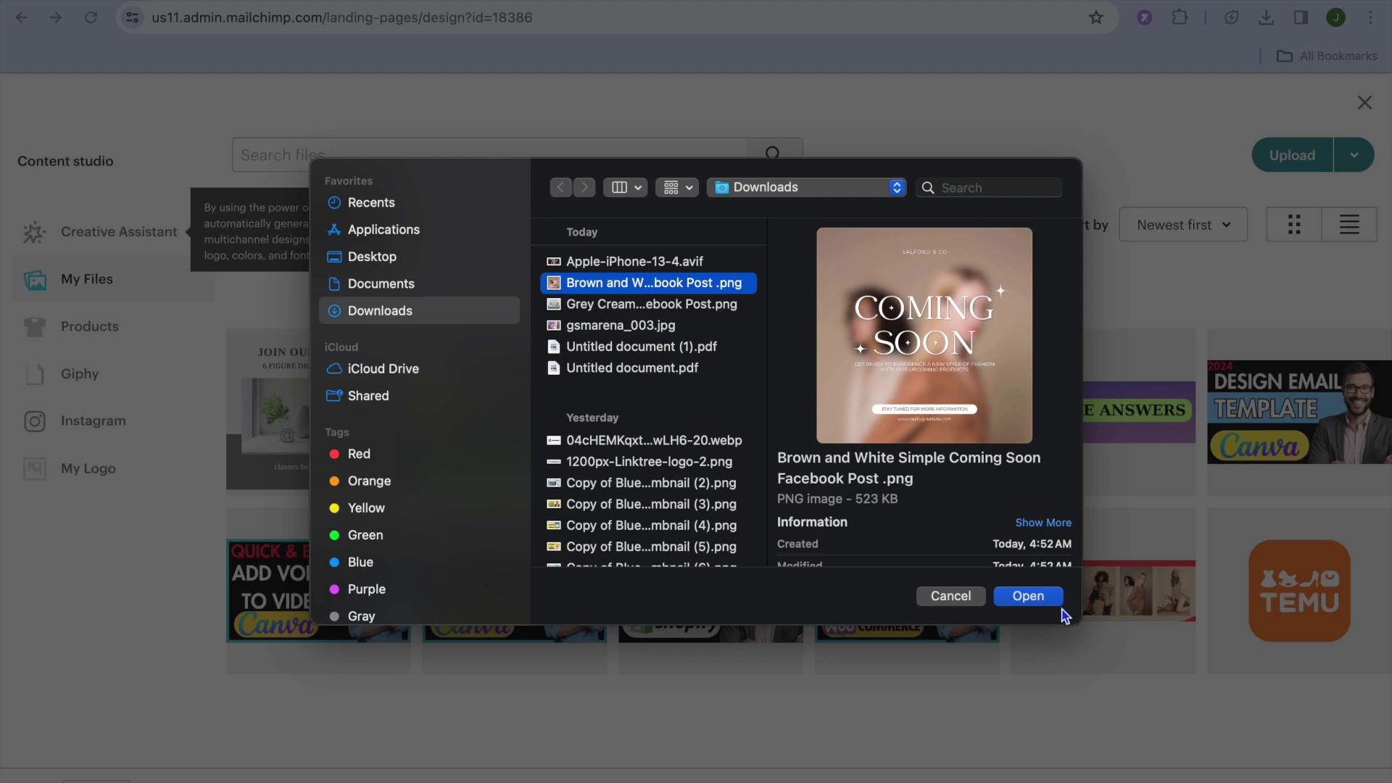
left_click(1030, 596)
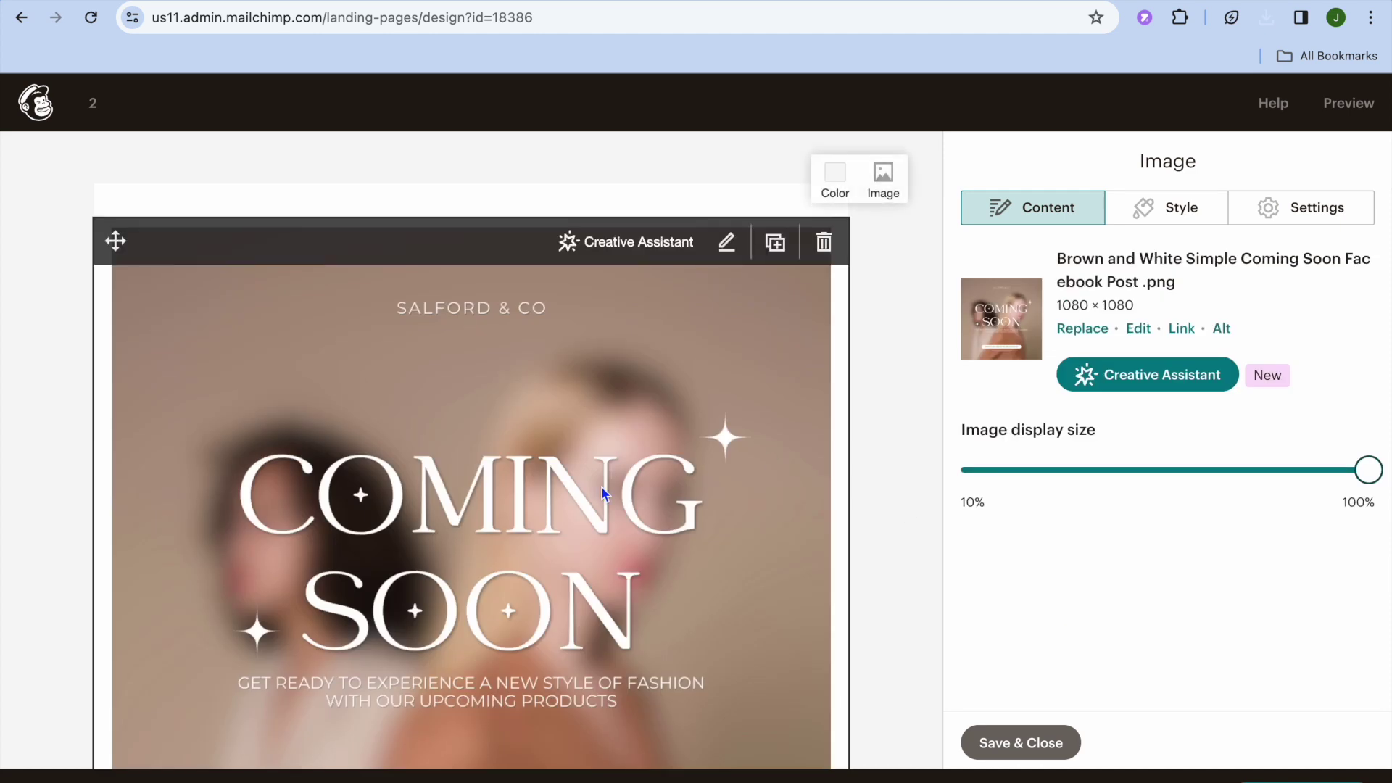
Review the placed image, look at its web link settings without adding a link, and save and close the image block
scroll(602, 488, "down", 4)
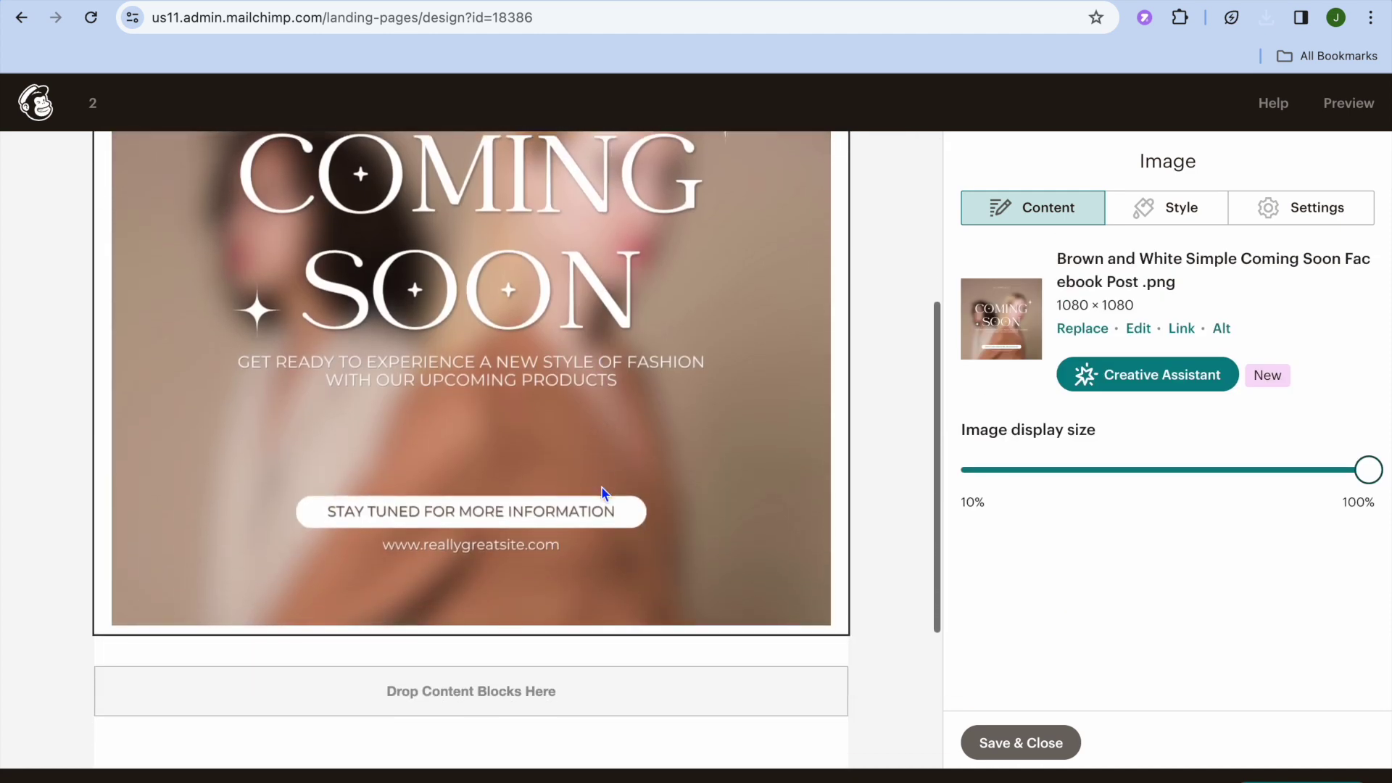
scroll(602, 495, "up", 2)
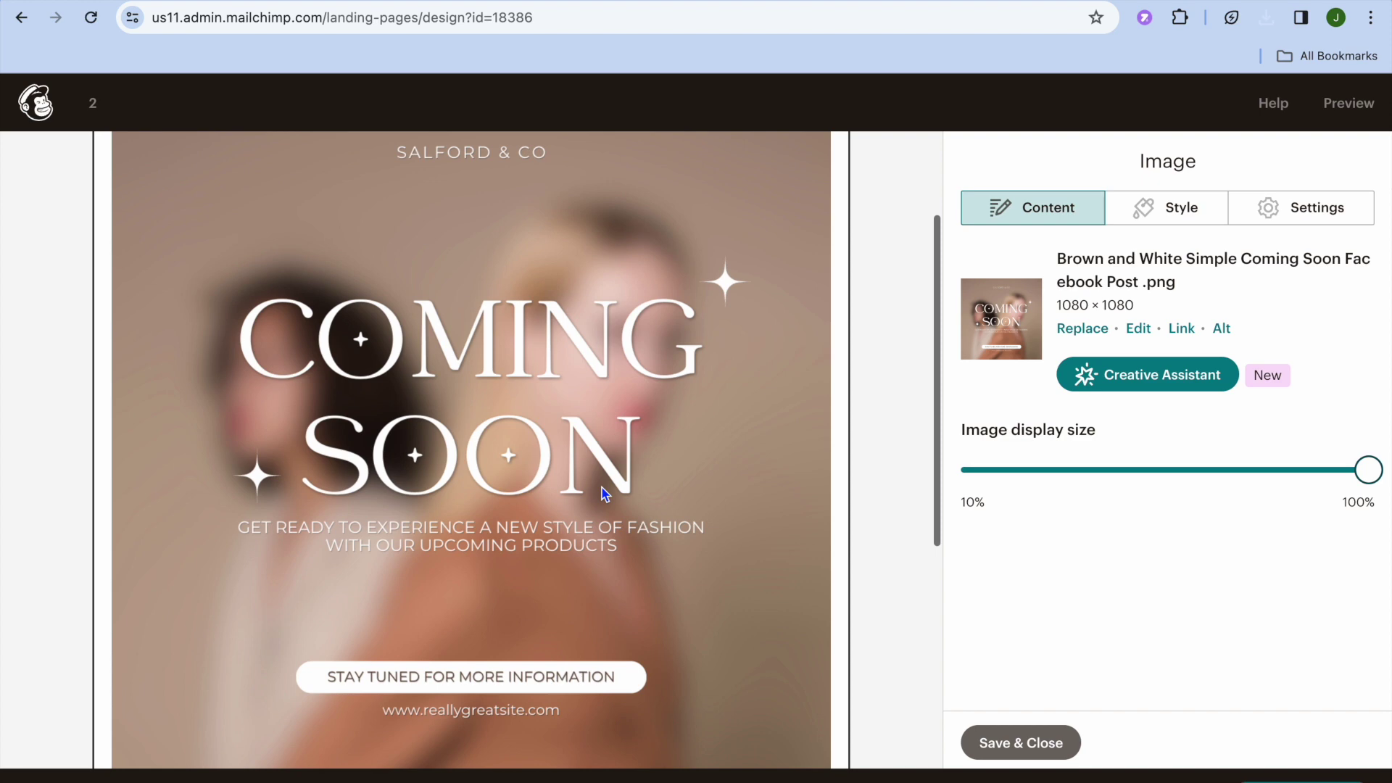
left_click(1182, 329)
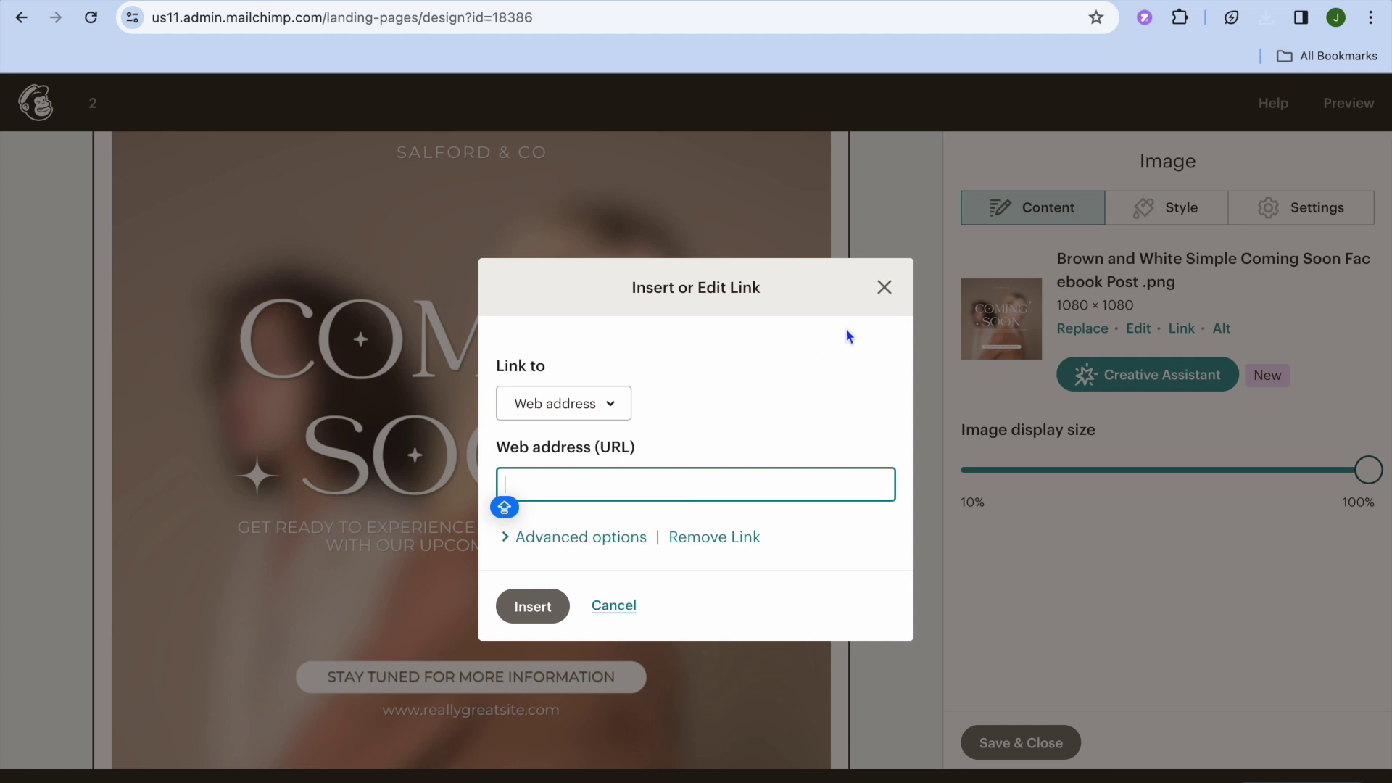
left_click(883, 288)
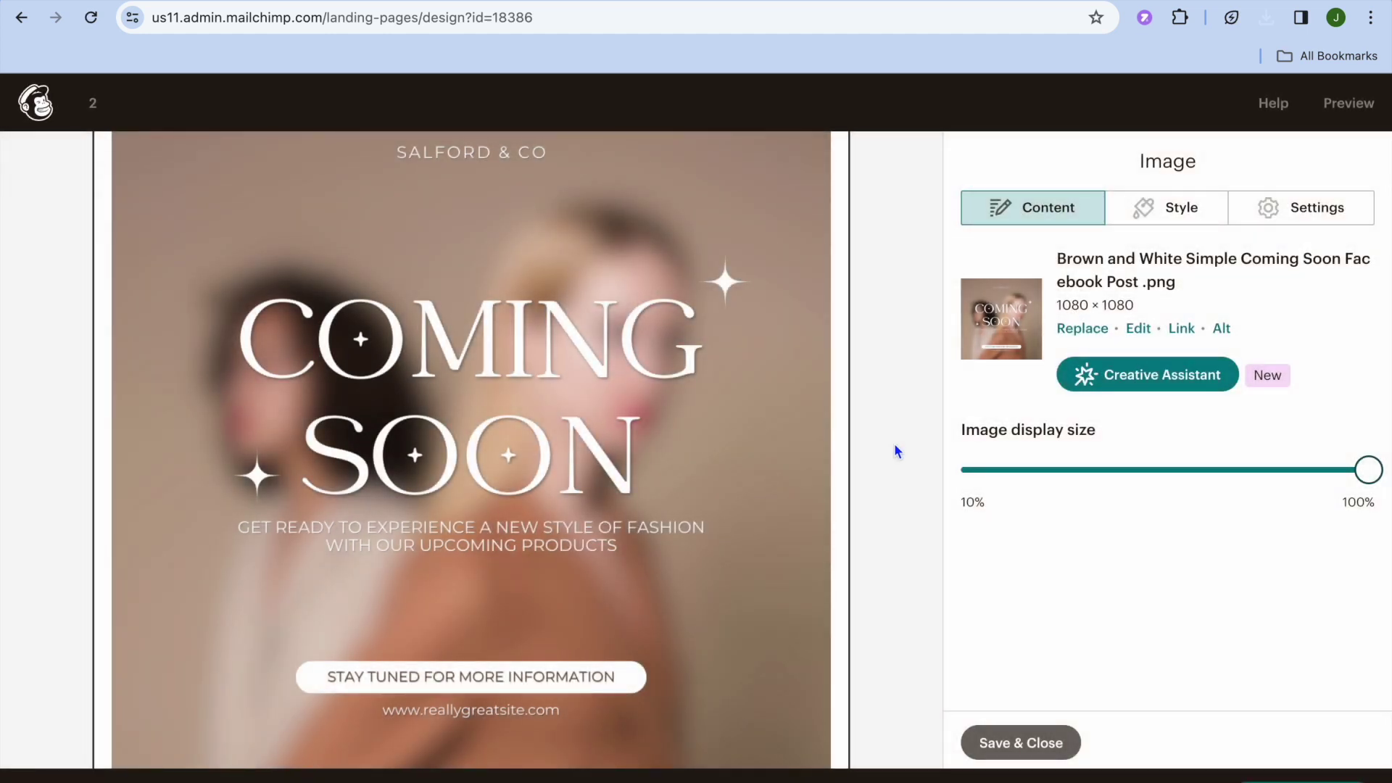
left_click(1019, 744)
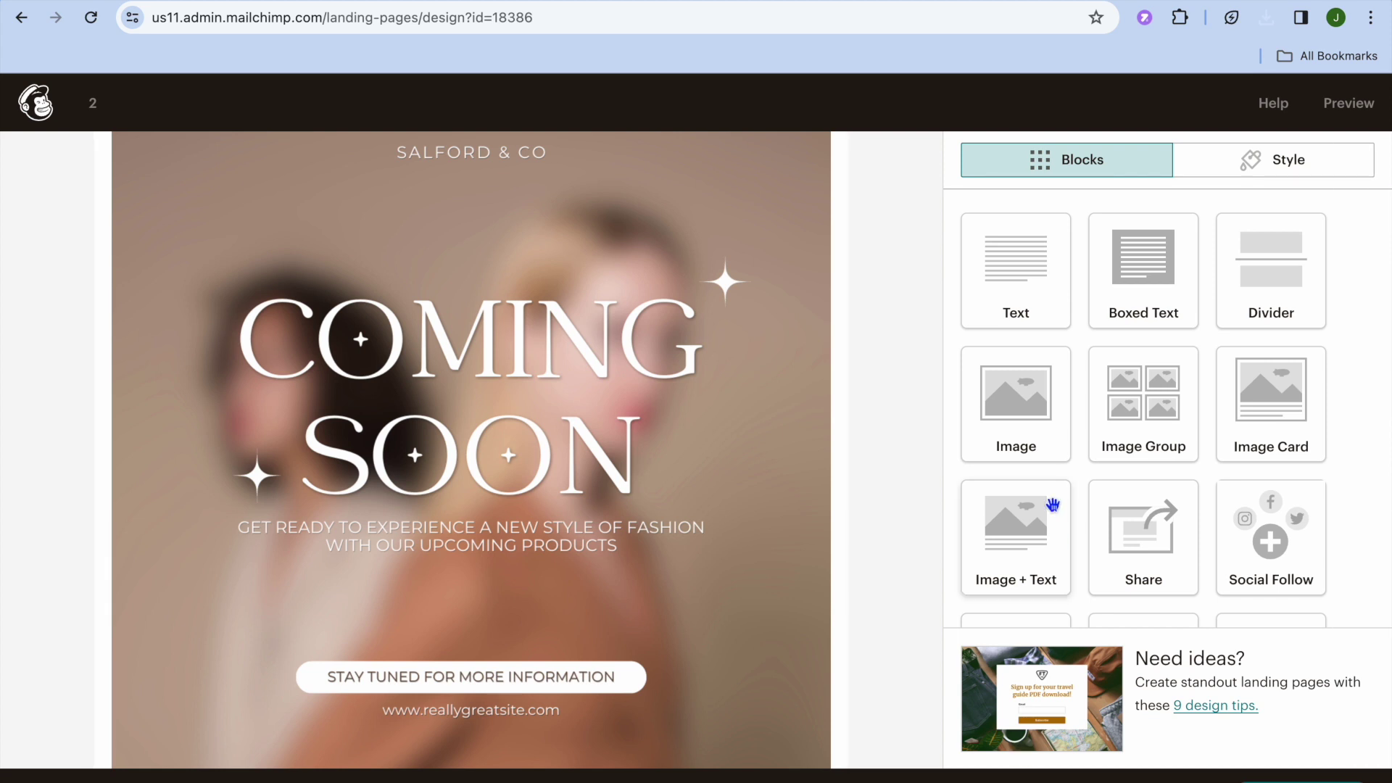
Add a Button block with the text Buy Now below the coming soon image, leave its web address empty, and save and close the block
scroll(796, 554, "down", 4)
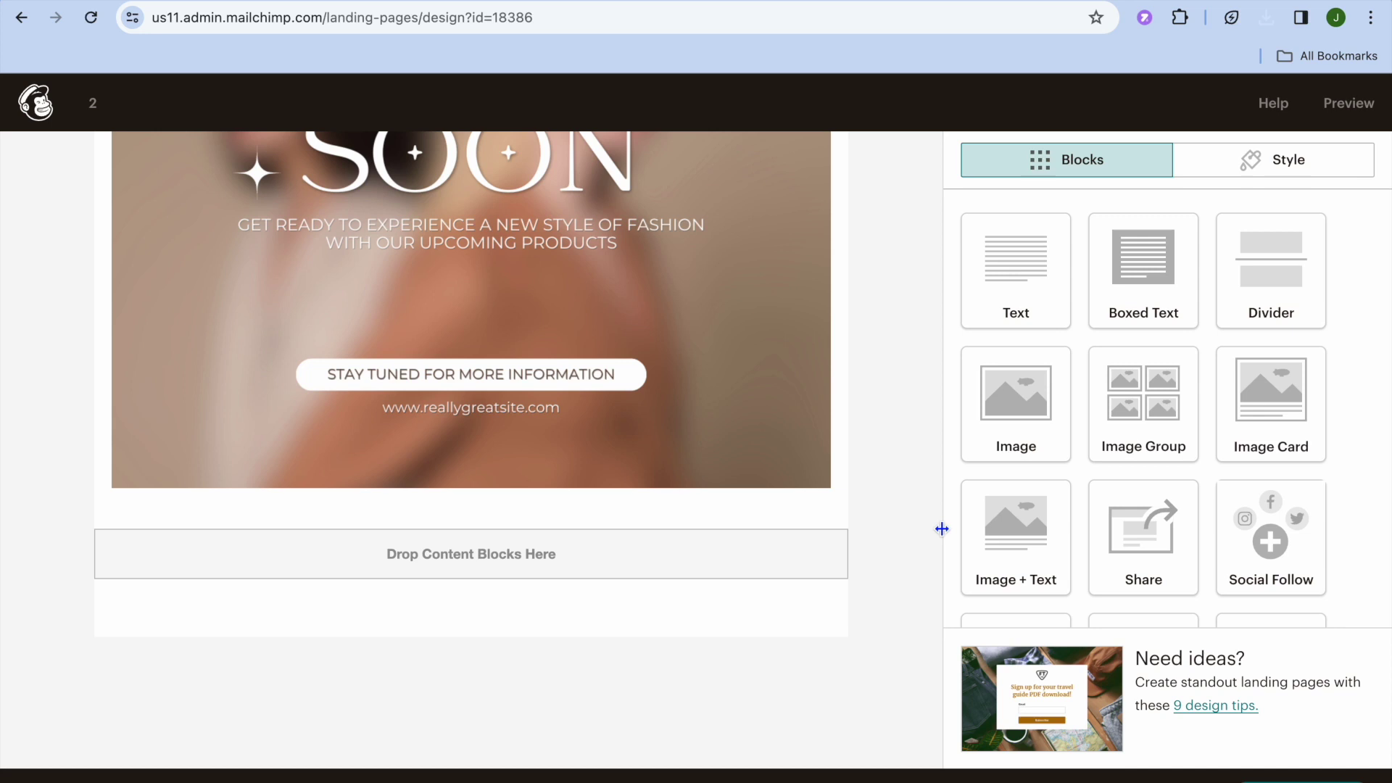
scroll(1081, 519, "down", 3)
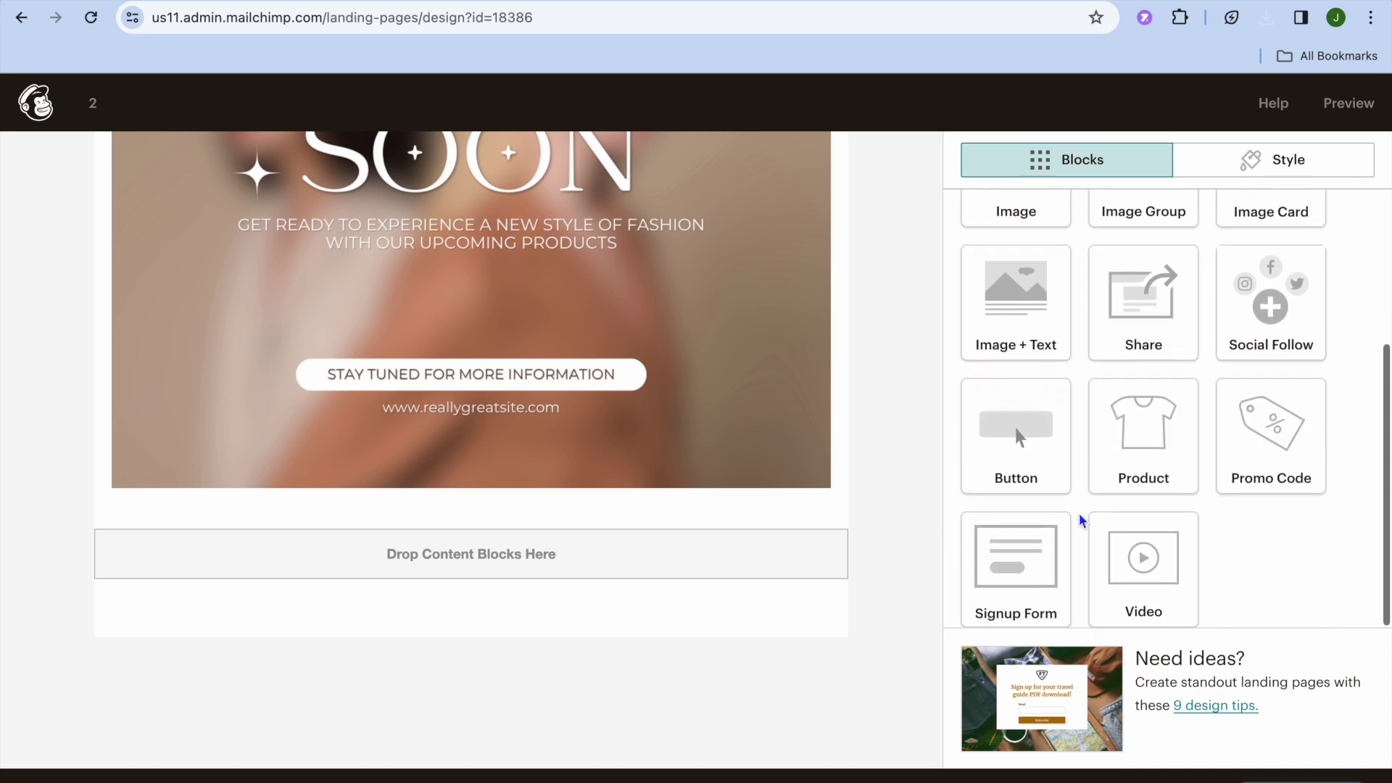
left_click_drag(1020, 438, 483, 519)
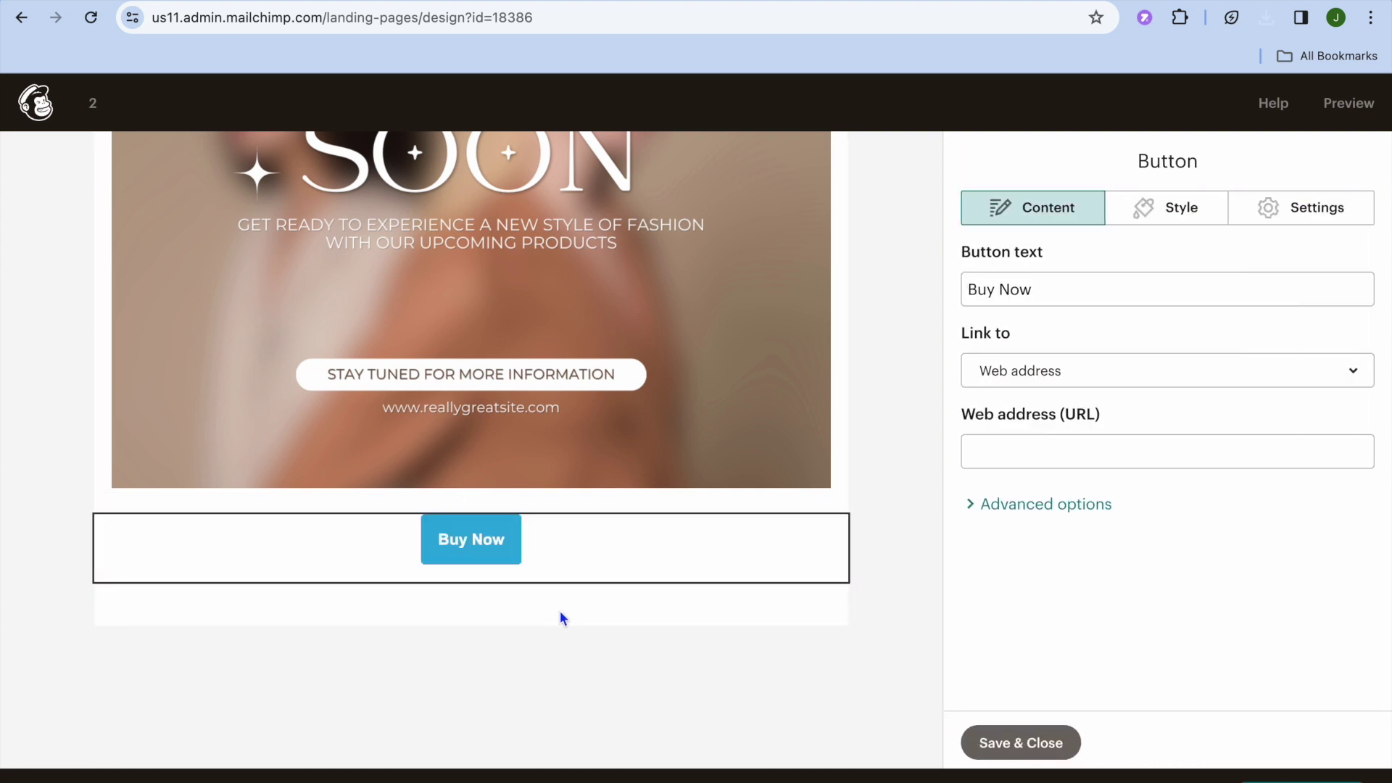
left_click(1048, 293)
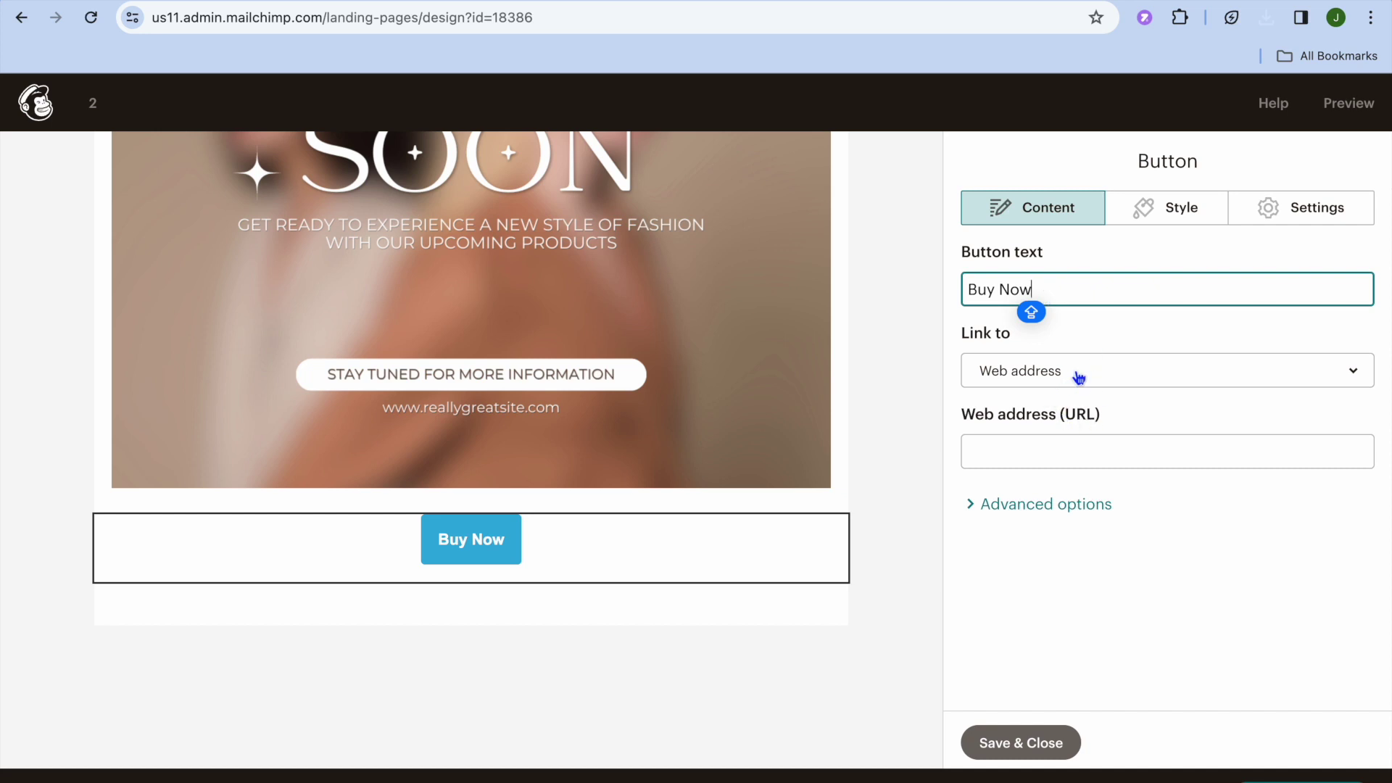
left_click(1061, 450)
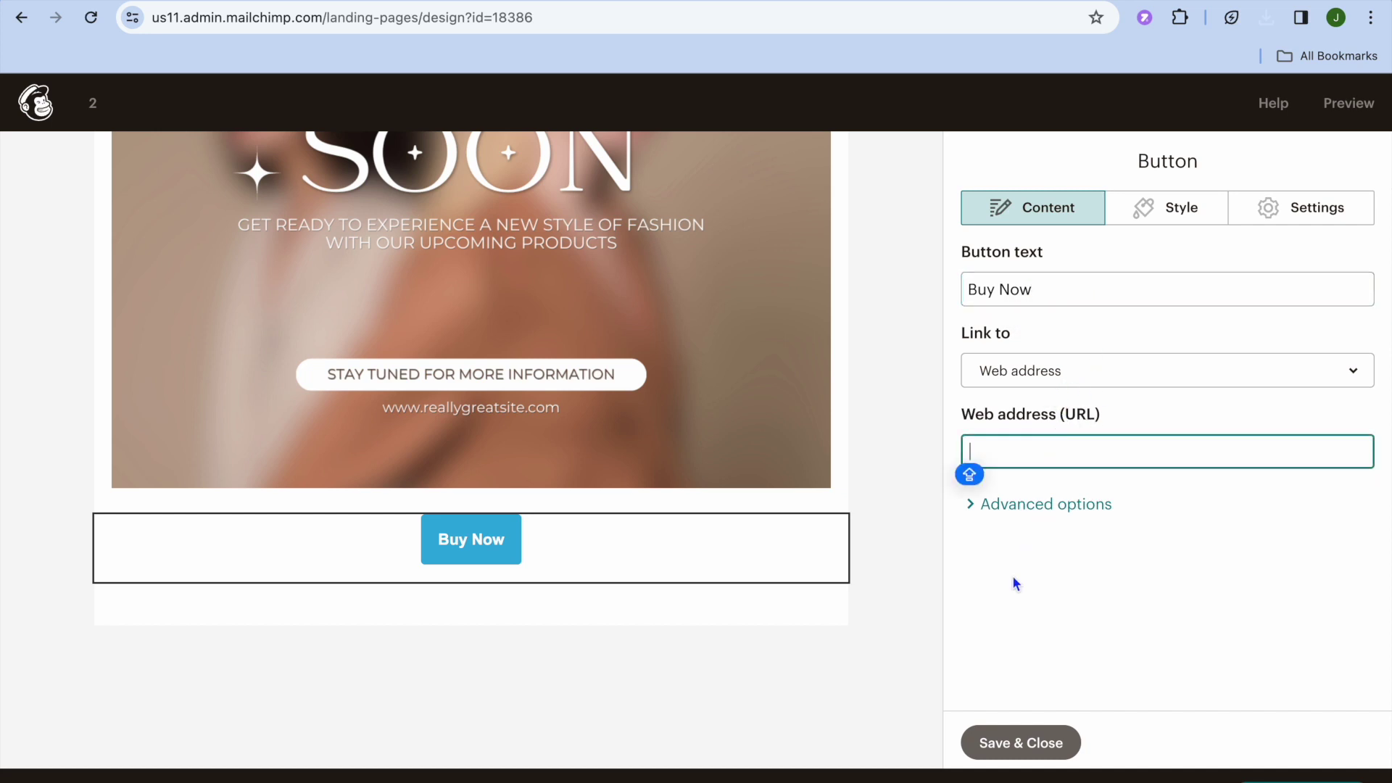
left_click(1040, 747)
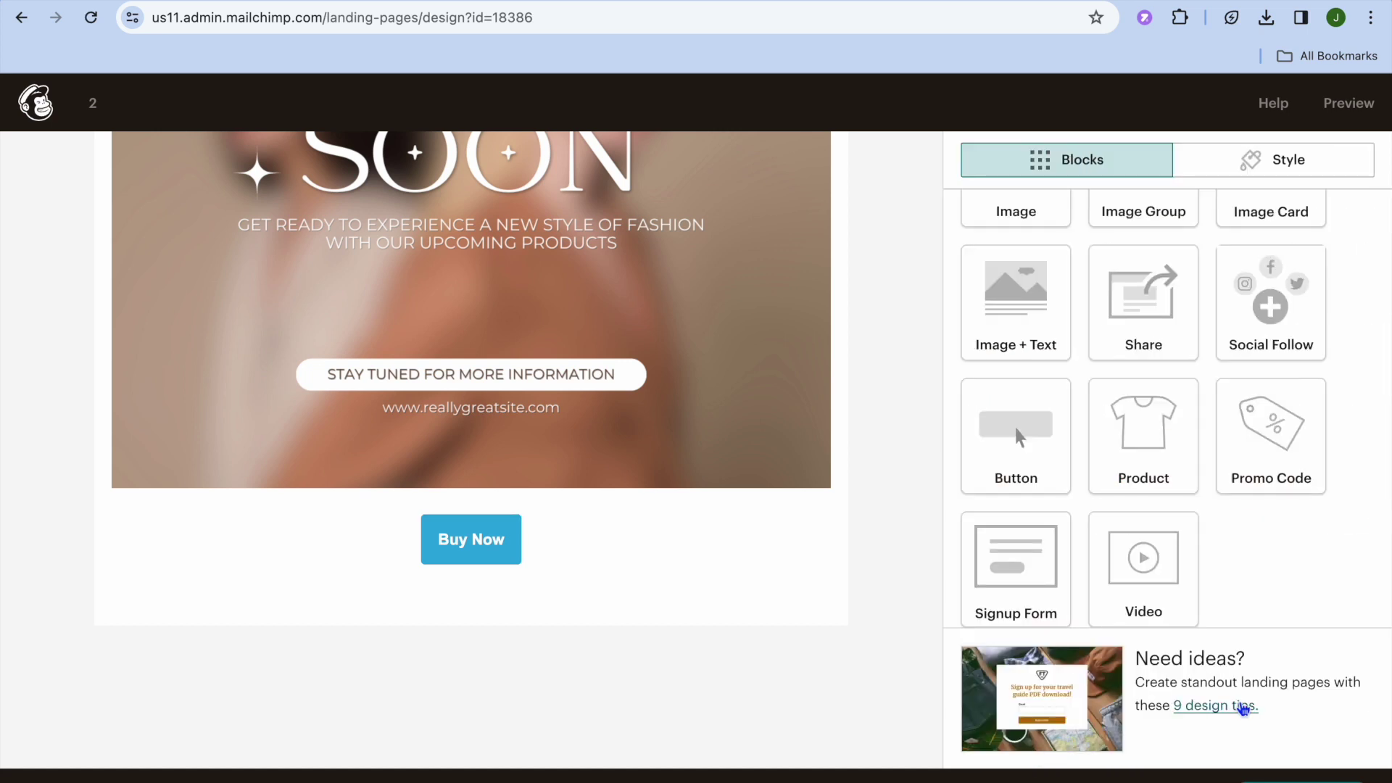
Look over the page layout from image to button, and leave the design editor for the landing page's overview
scroll(1188, 486, "up", 2)
scroll(1187, 488, "up", 2)
scroll(1185, 482, "down", 4)
scroll(815, 565, "up", 6)
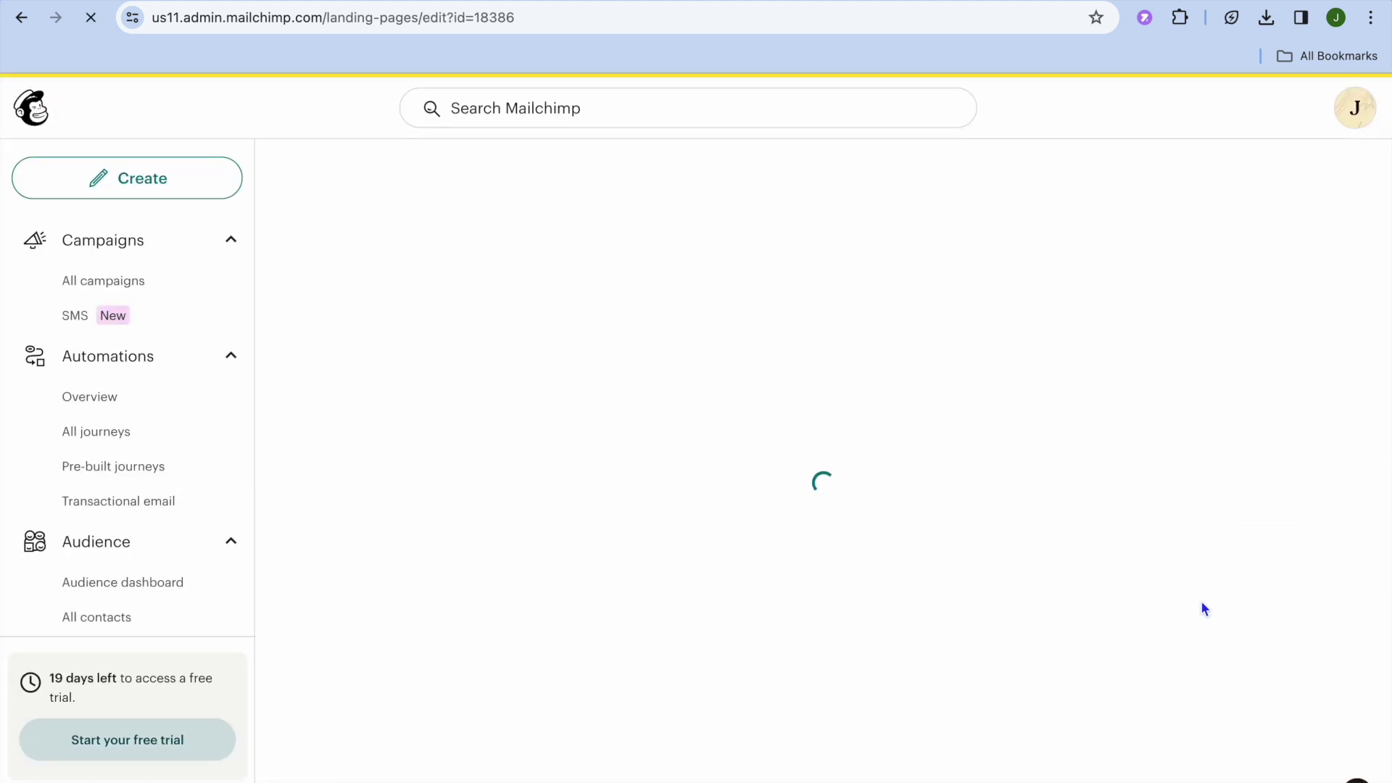
Open the desktop preview of the landing page's content and look through the page from top to bottom
scroll(1077, 565, "down", 6)
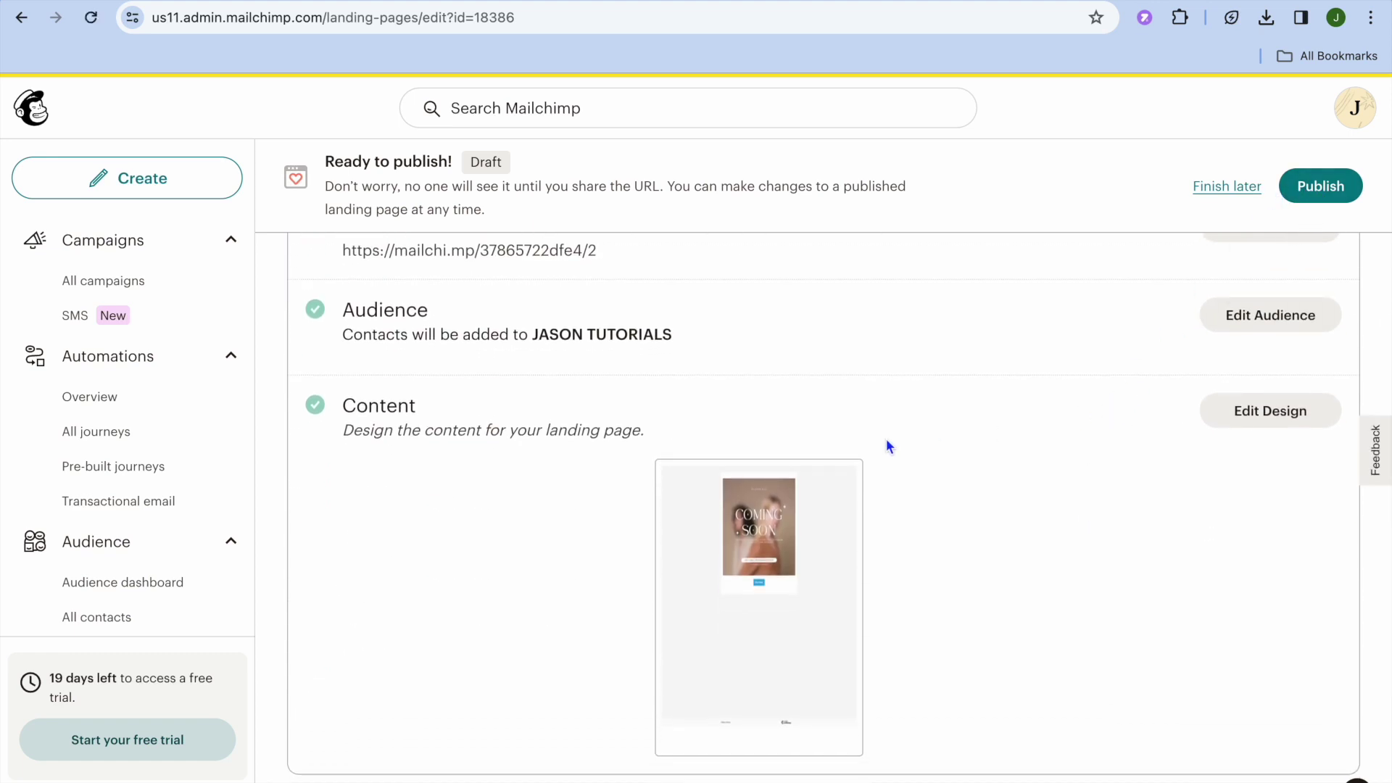
mouse_move(829, 495)
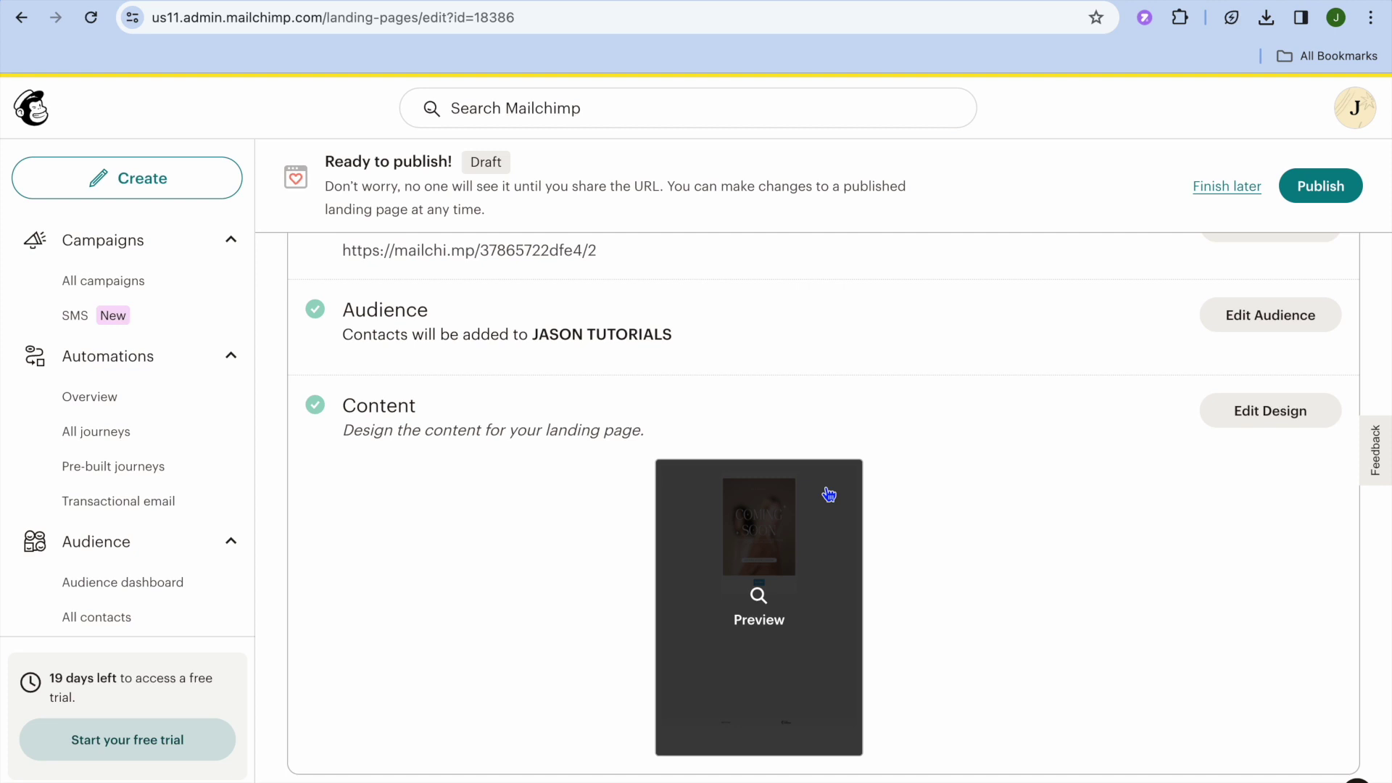
left_click(758, 593)
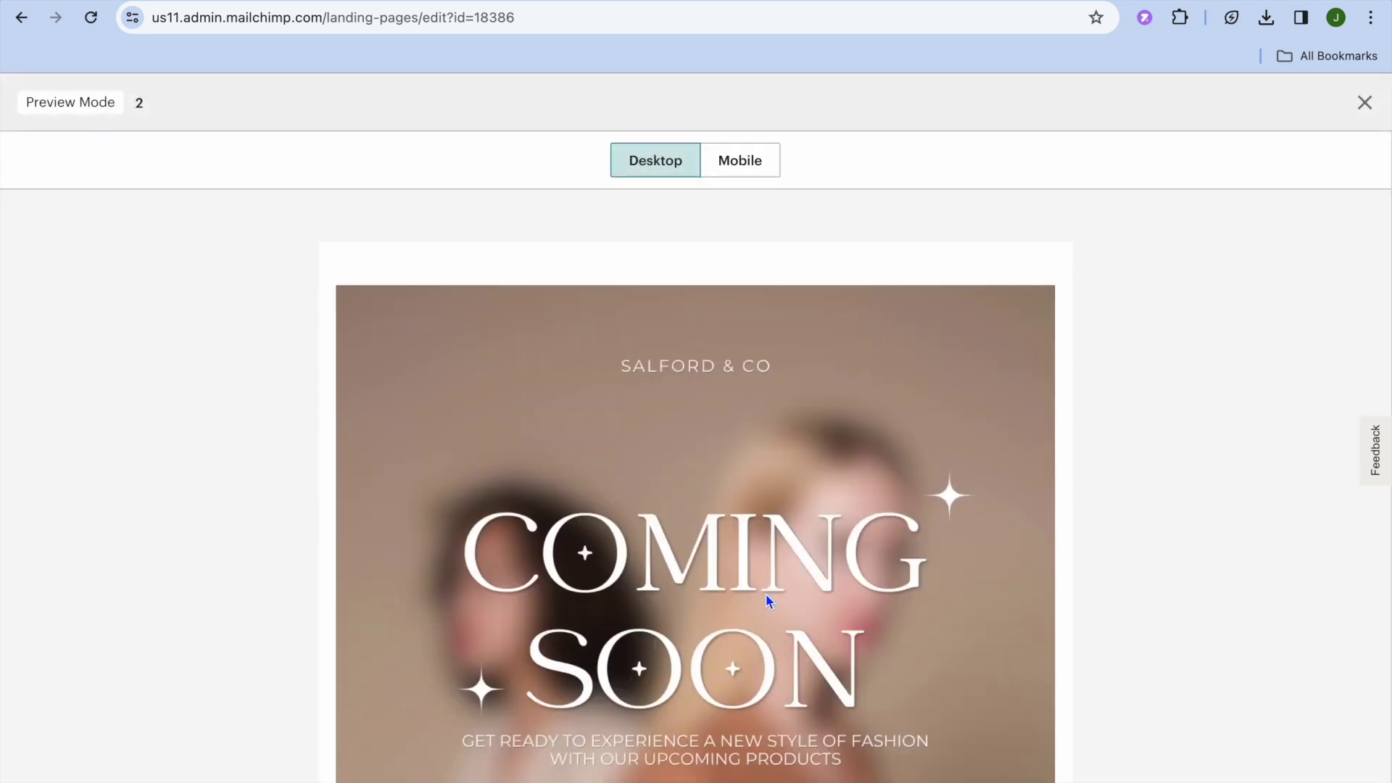
scroll(766, 593, "down", 10)
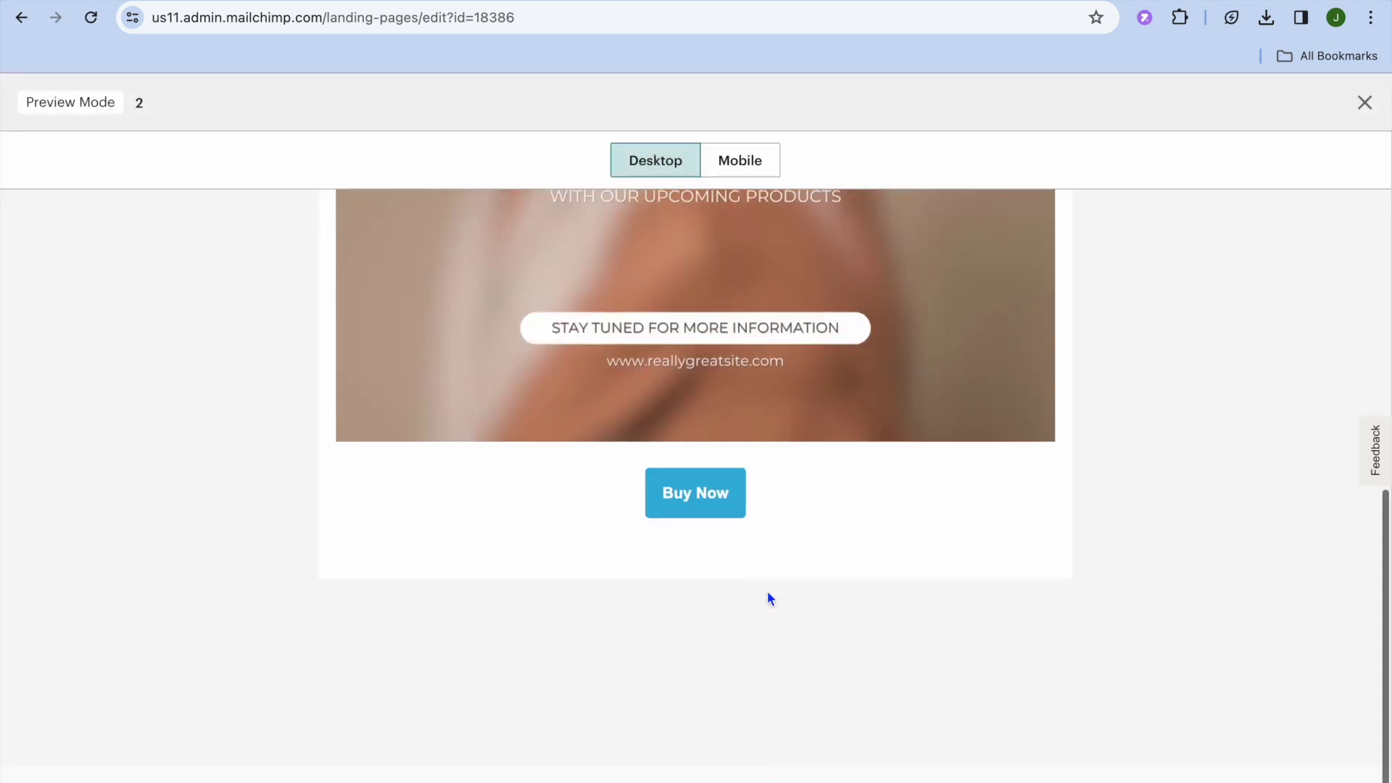
scroll(767, 590, "up", 10)
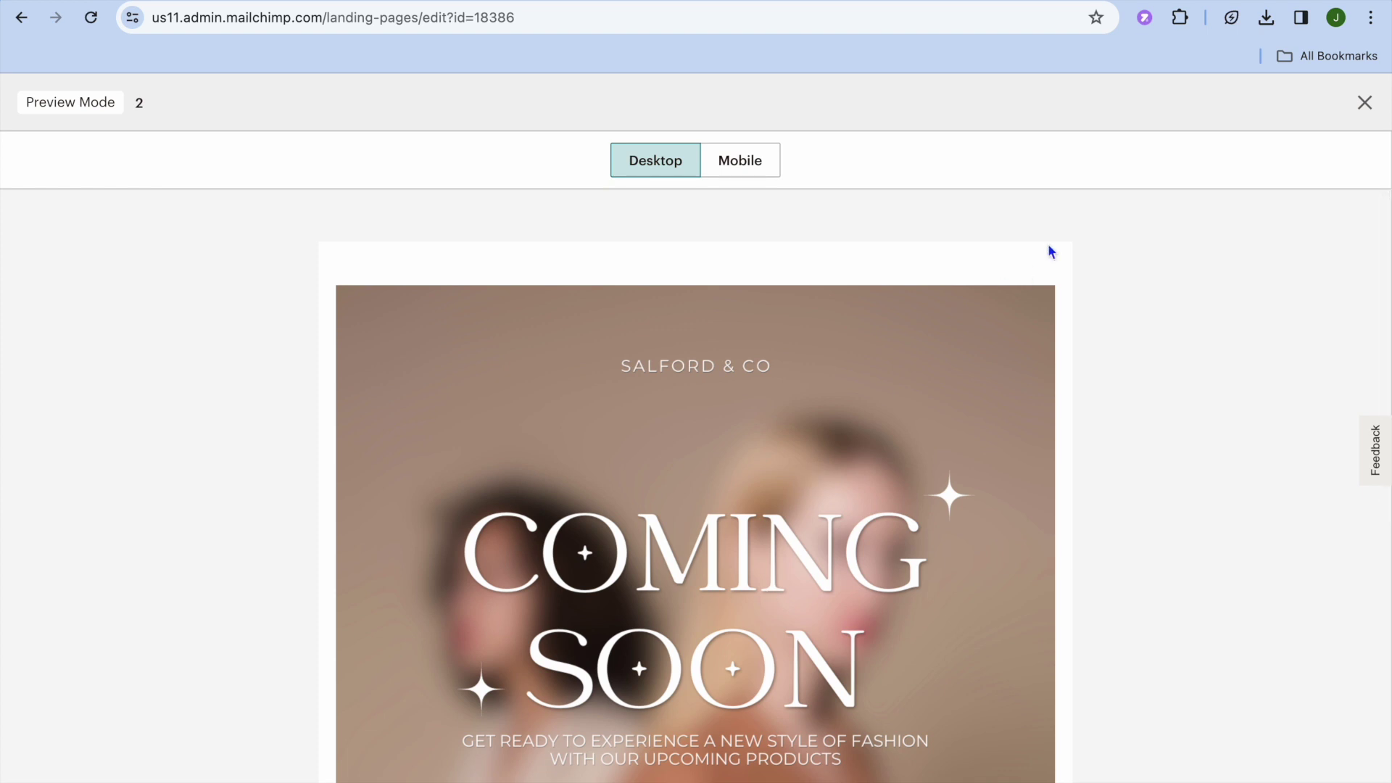